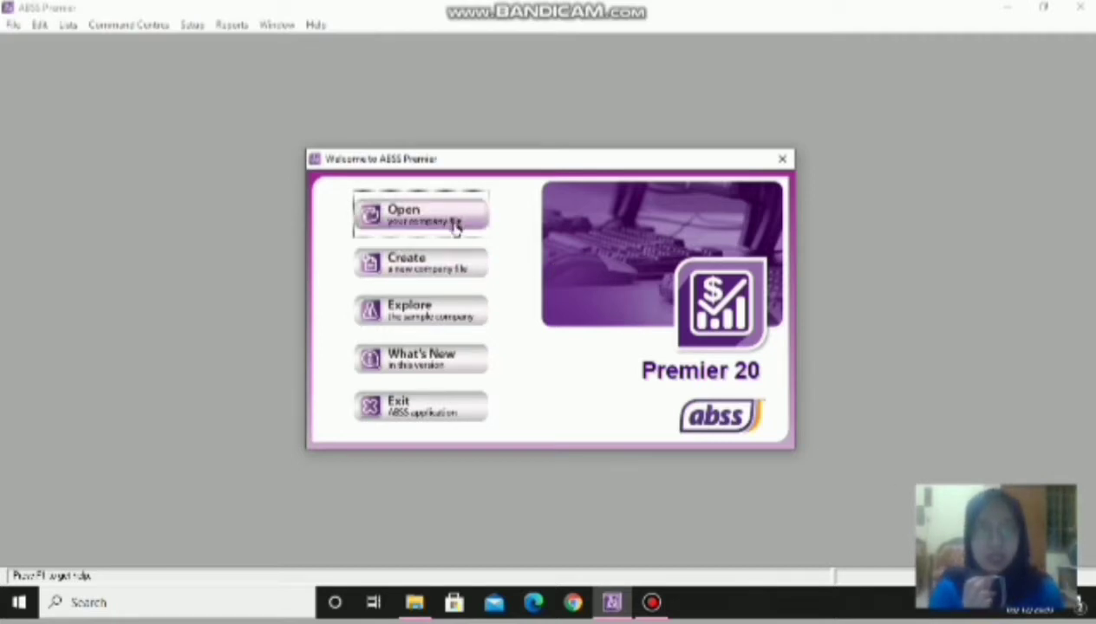
# - From the Welcome window, launch the New Company File Assistant
pyautogui.click(447, 269)
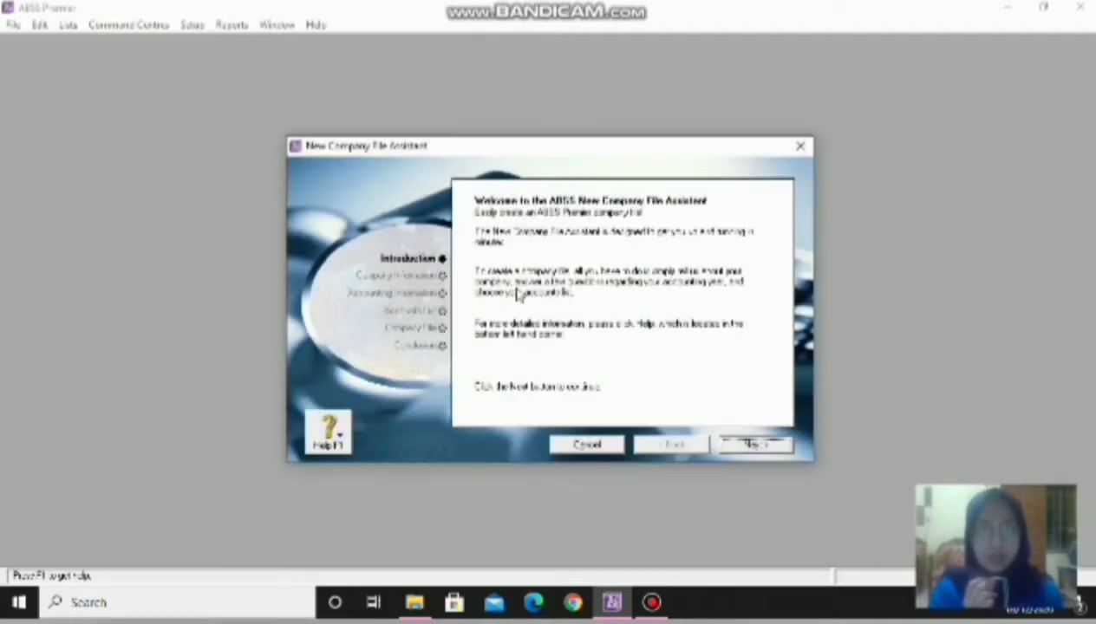
# - Enter the company name 'PT. S' and the company's street address
pyautogui.click(776, 447)
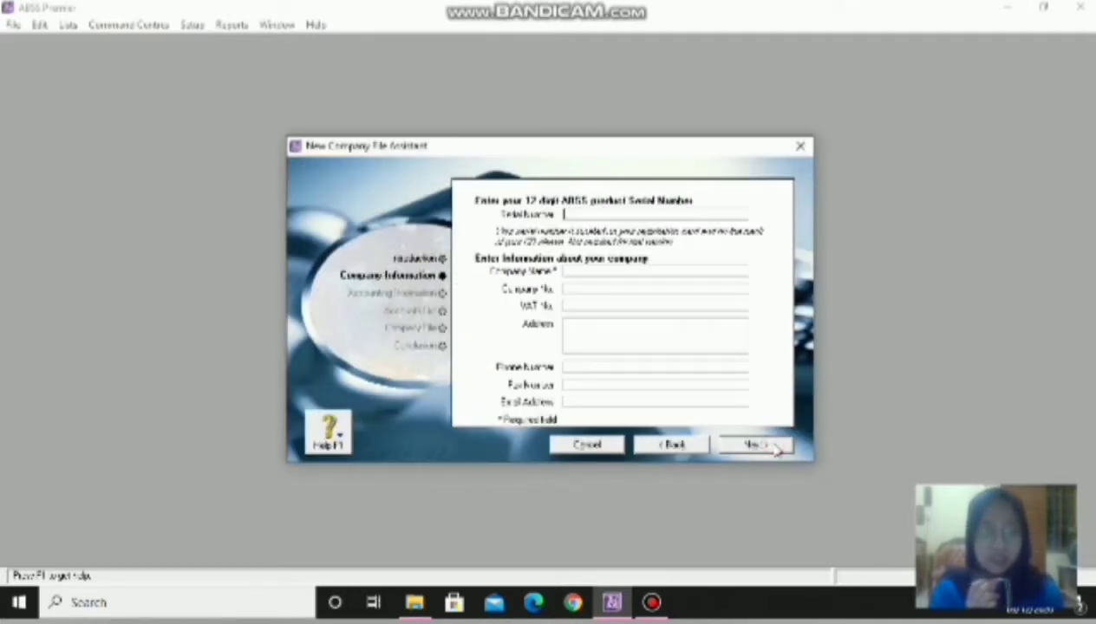
pyautogui.click(571, 272)
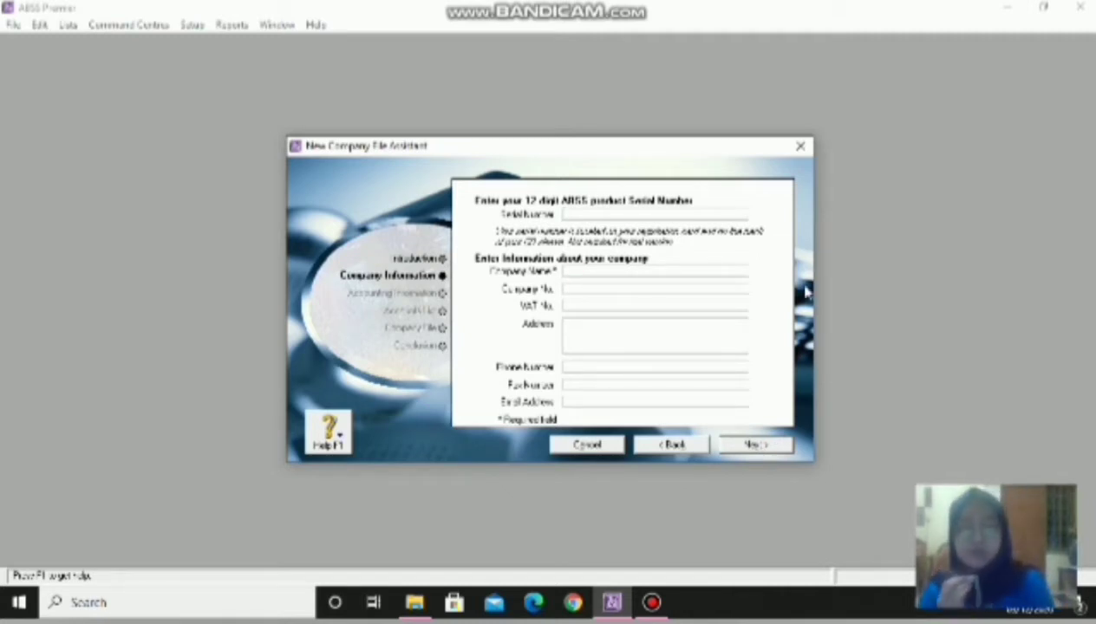
pyautogui.write('PT')
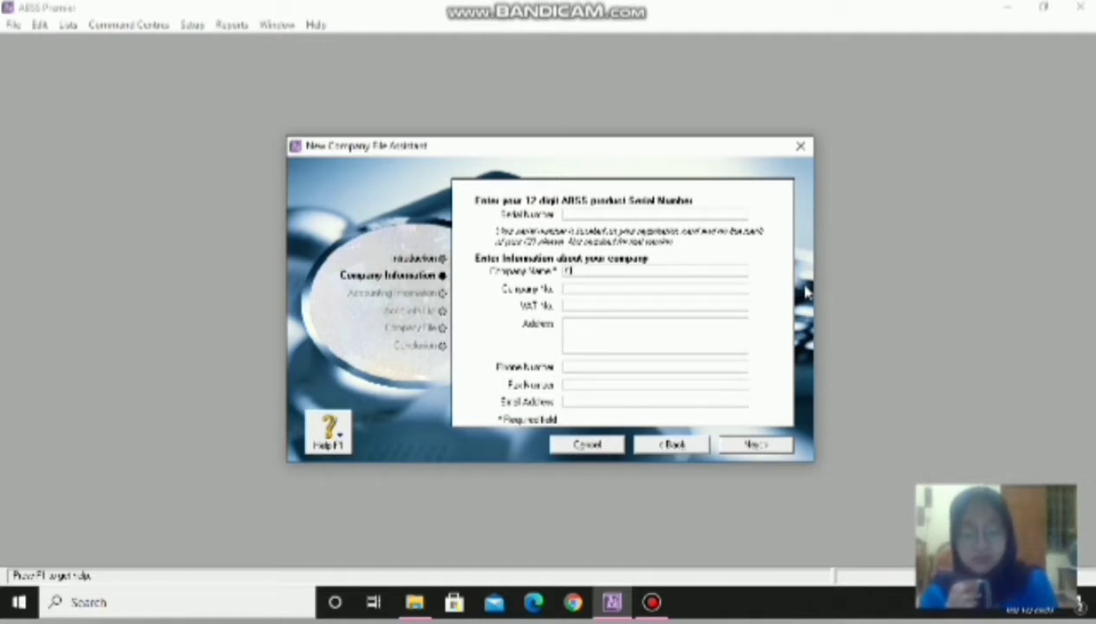
pyautogui.write('. Sinar Kesuksesan Lestari Kita')
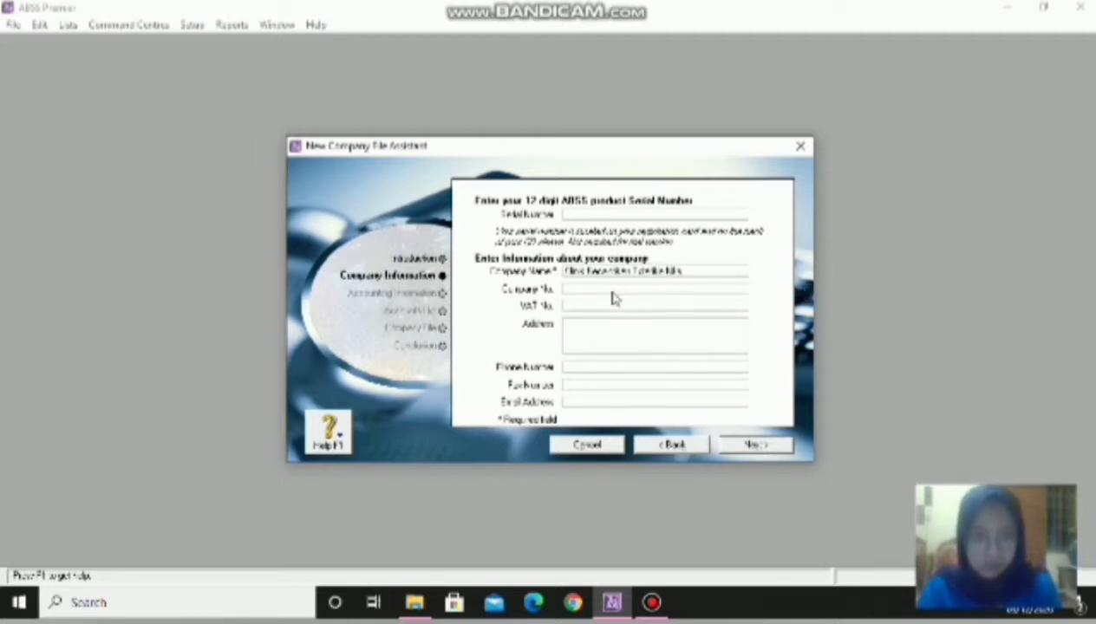
pyautogui.click(598, 322)
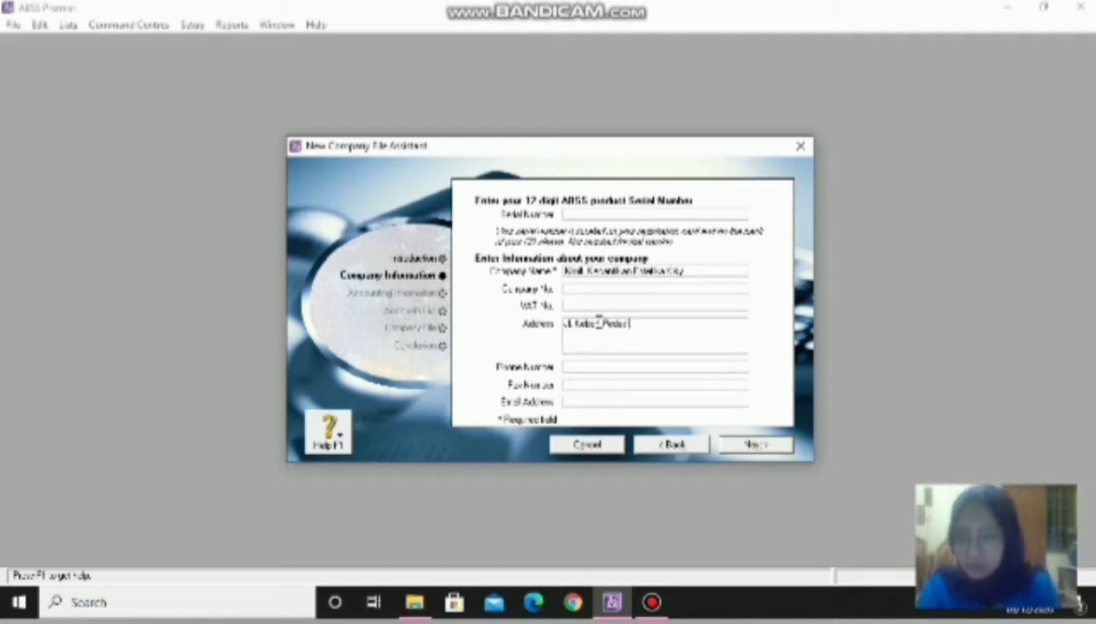
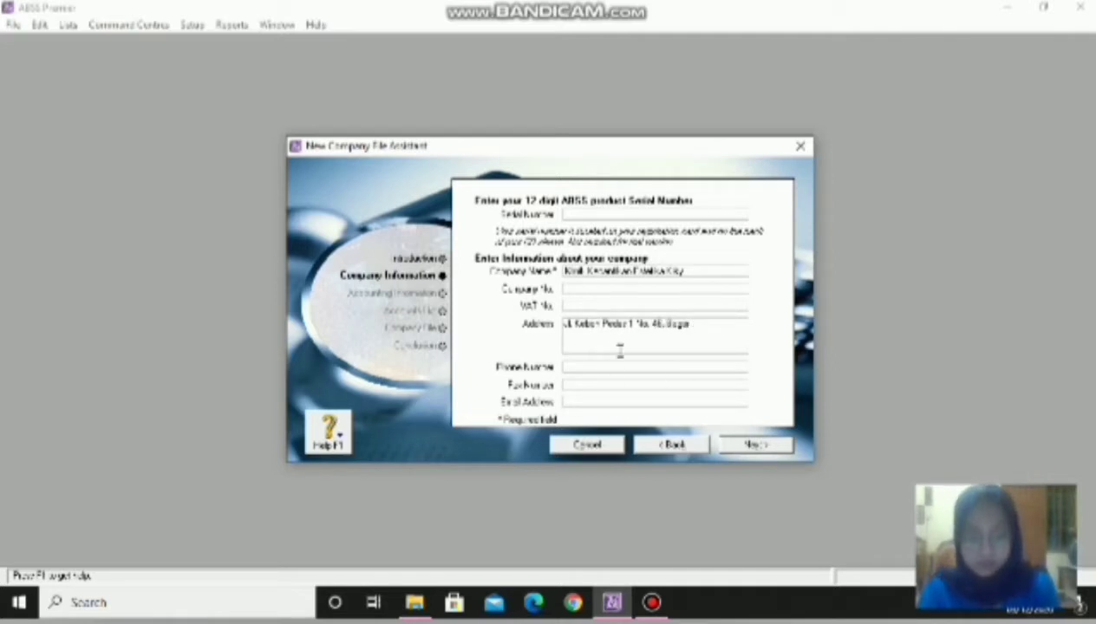
# - Fill in the company's phone number, fax number and e-mail address, then continue
pyautogui.click(610, 368)
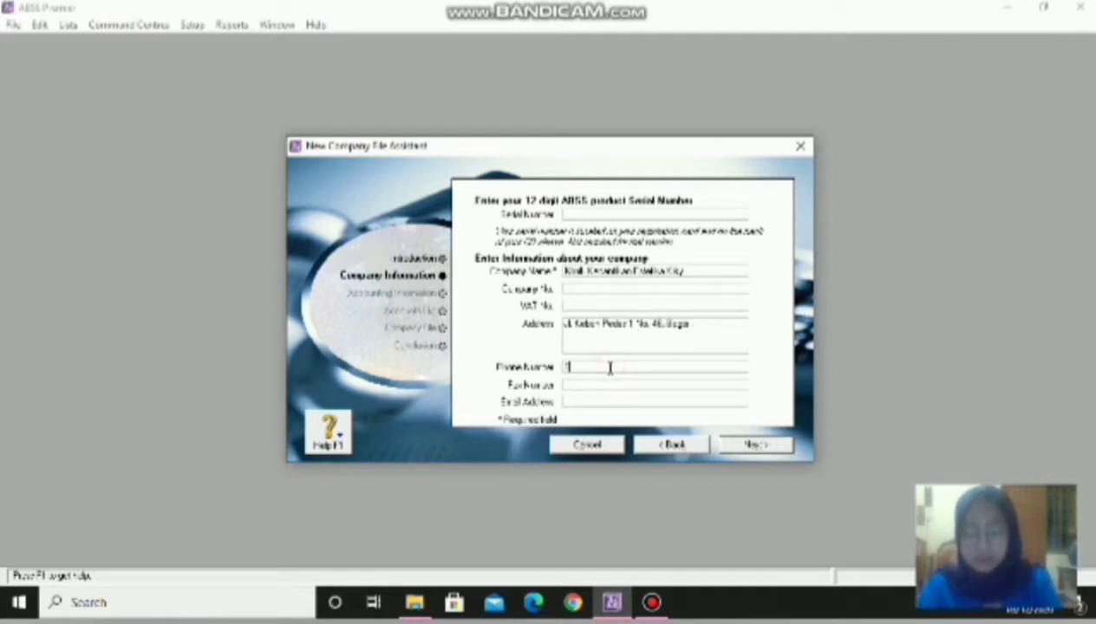
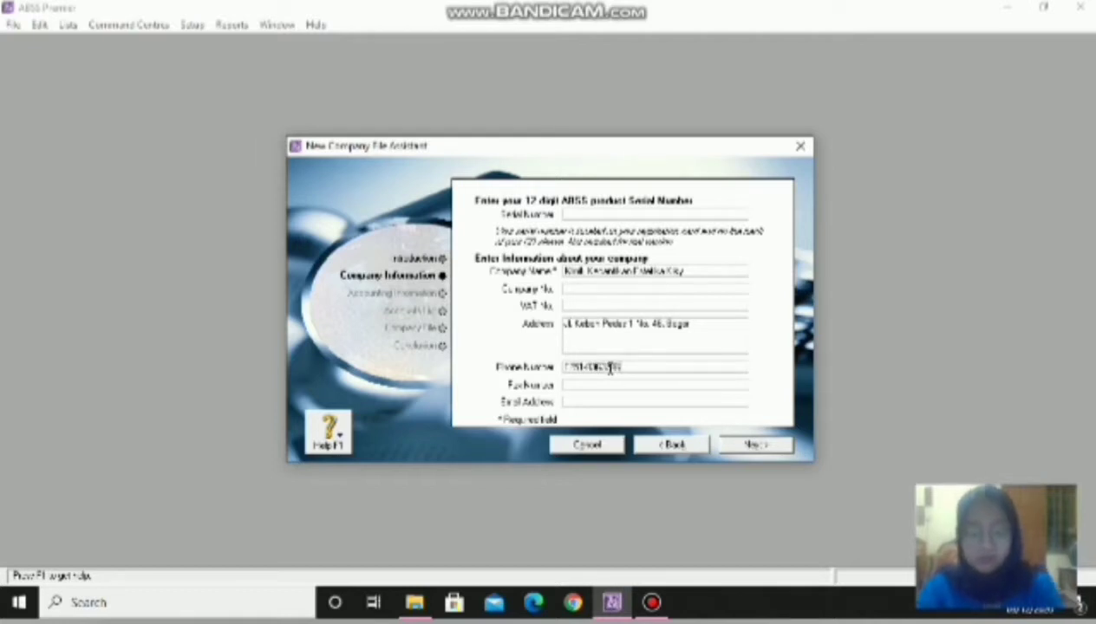
pyautogui.click(575, 386)
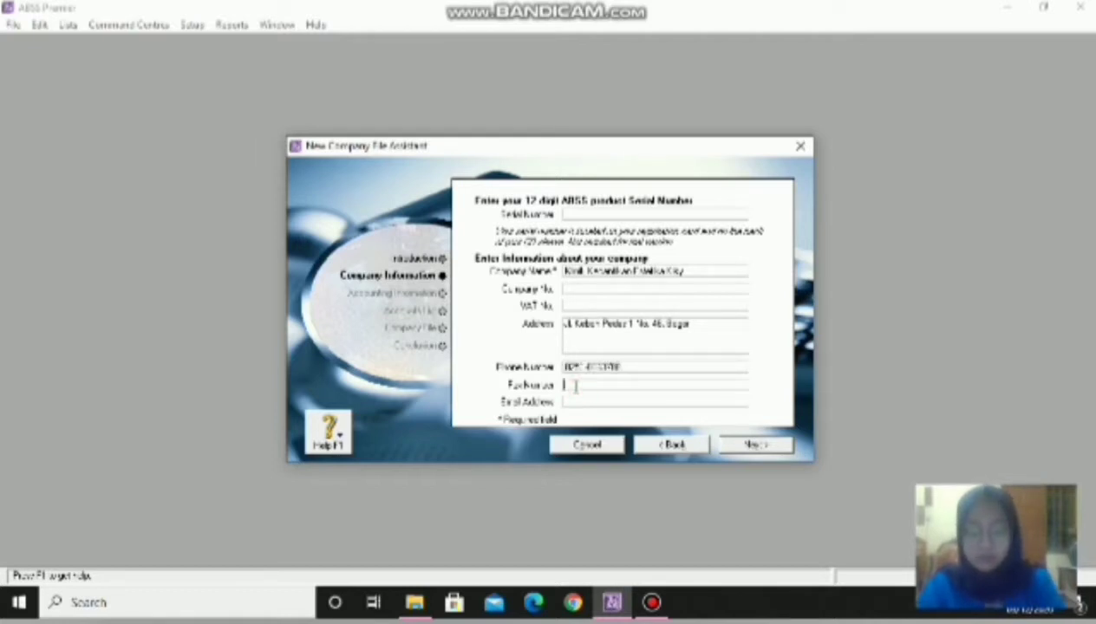
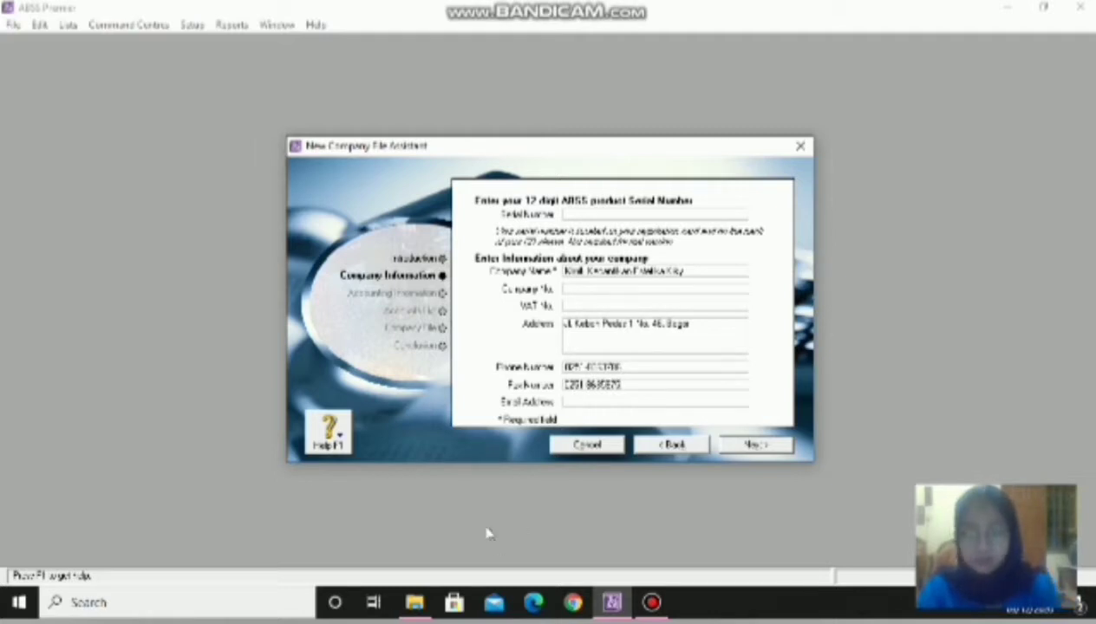
pyautogui.click(578, 403)
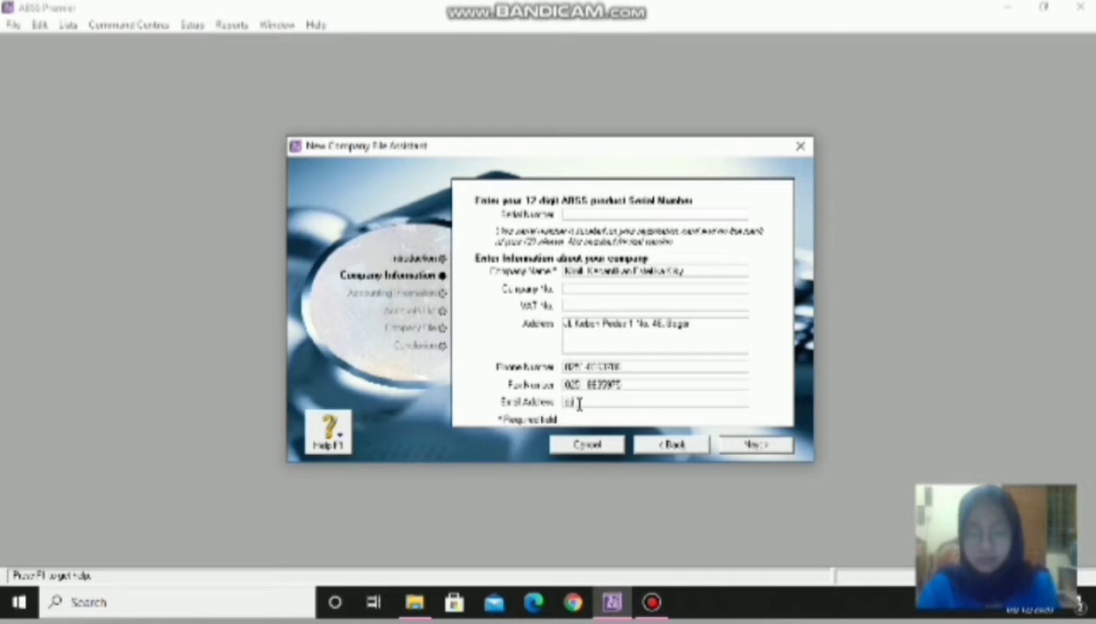
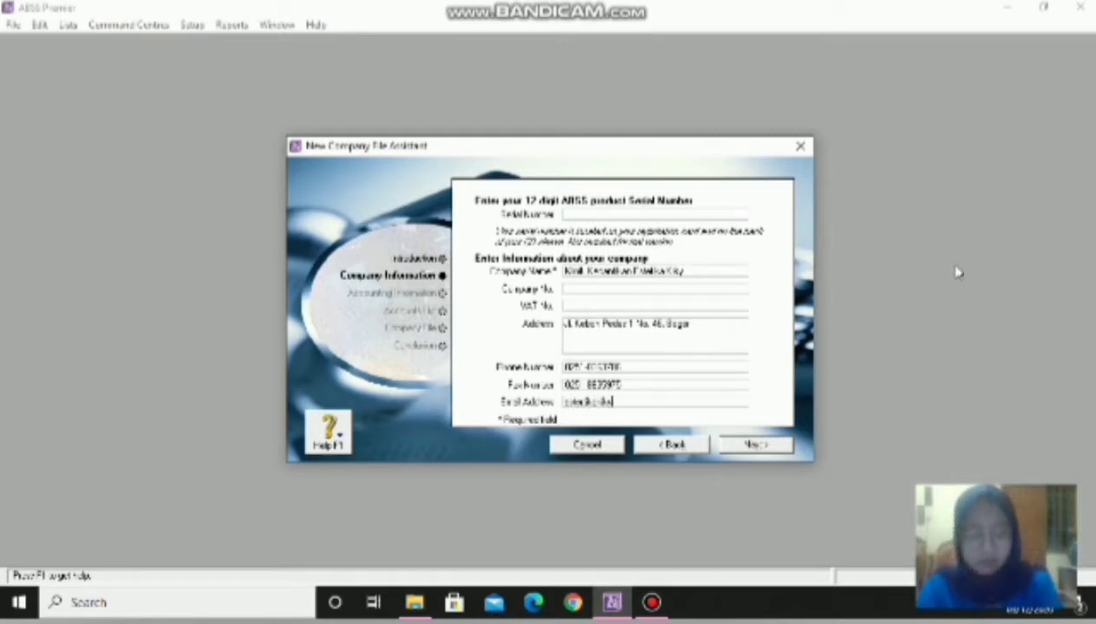
pyautogui.click(750, 444)
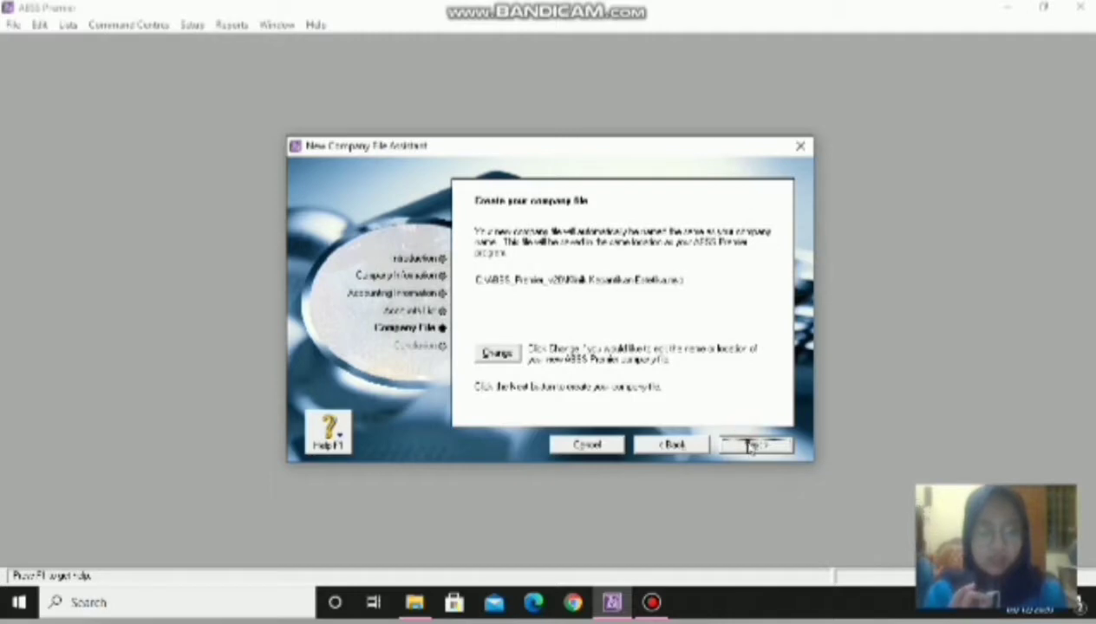
# - Create the company file and go directly to the new company's Command Centre
pyautogui.click(657, 608)
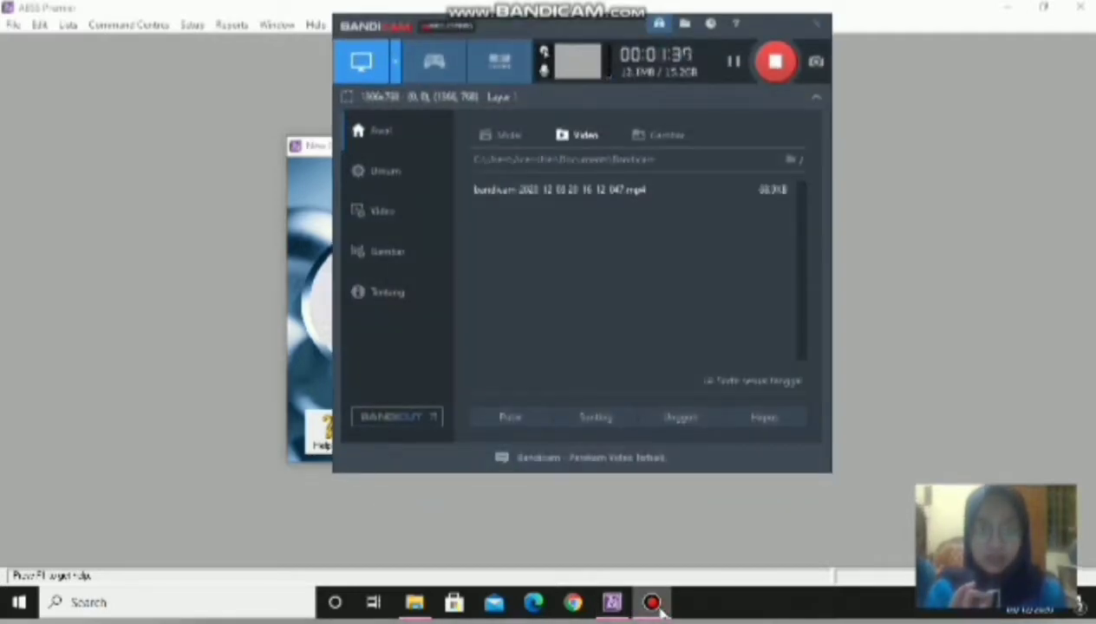
pyautogui.click(656, 607)
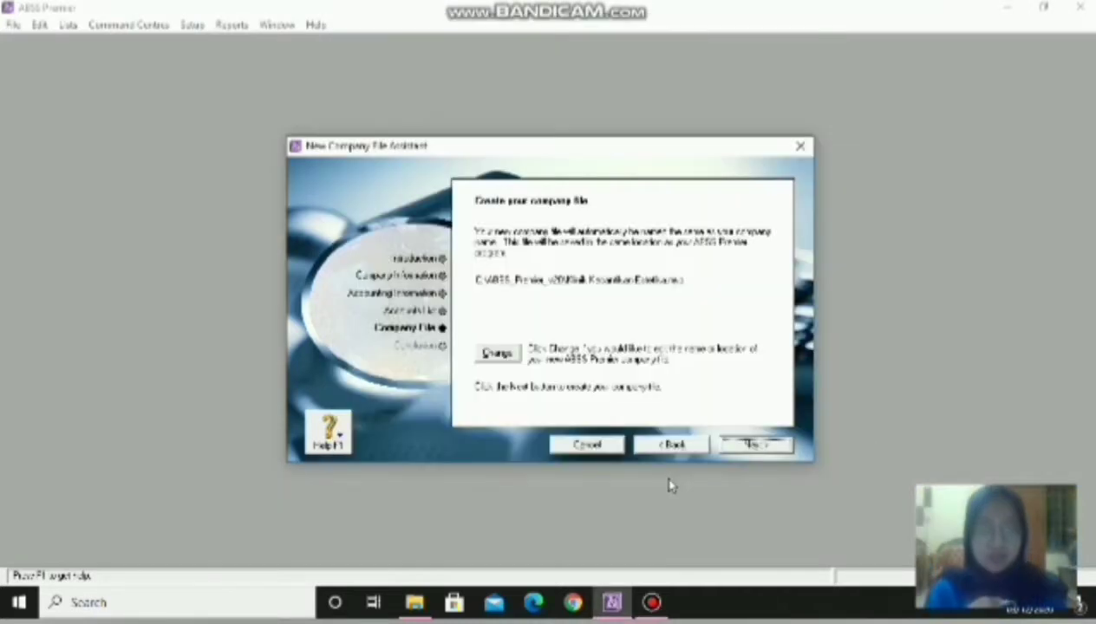
pyautogui.click(772, 444)
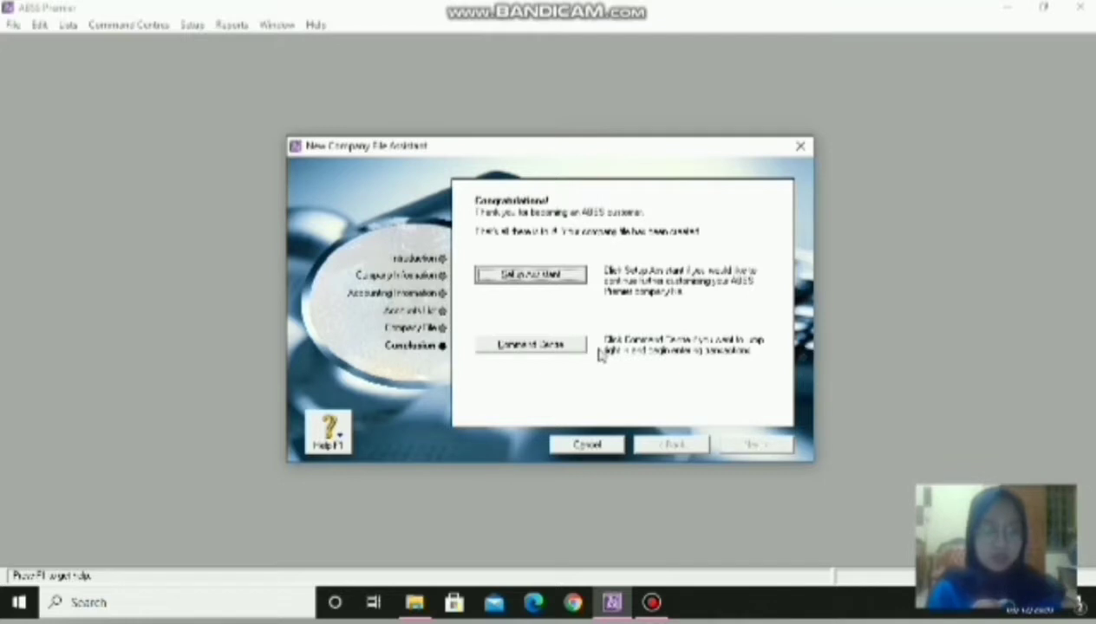
pyautogui.click(567, 346)
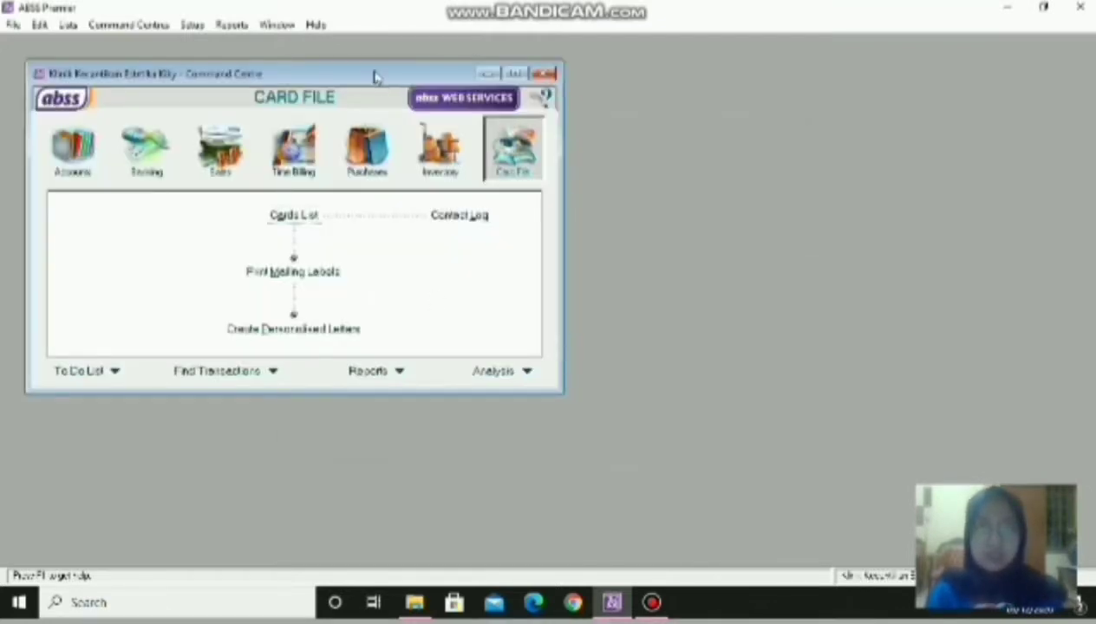
# - Centre the Command Centre window on screen and open Setup > Preferences
pyautogui.moveTo(375, 74); pyautogui.dragTo(642, 79)
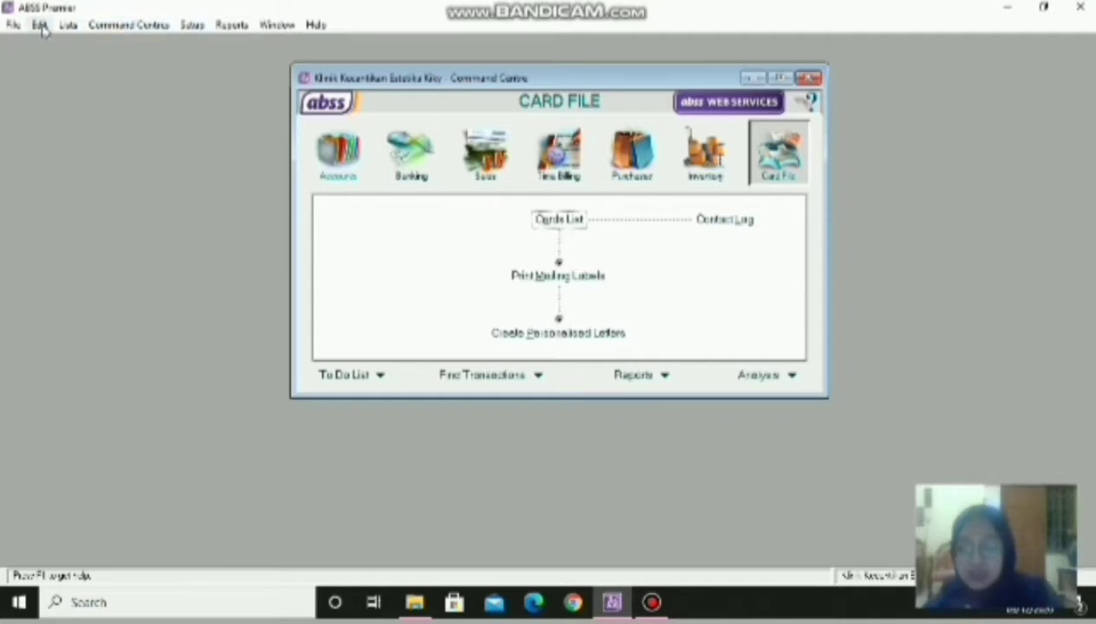
pyautogui.click(191, 25)
pyautogui.click(229, 98)
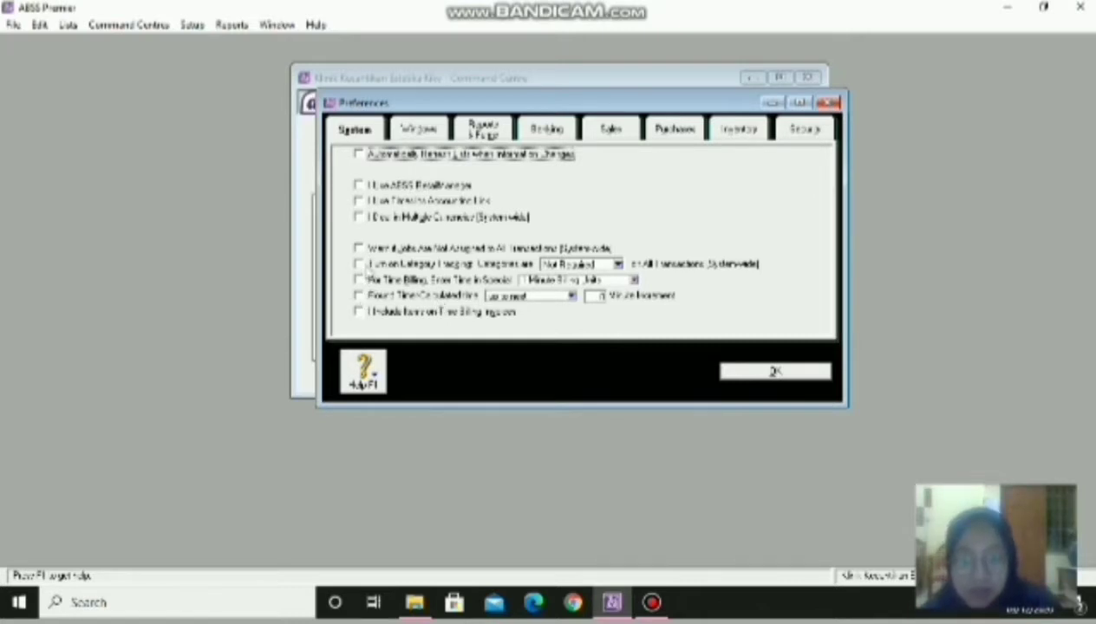
# - Turn off automatic spell-checking and enable duplicate-number warnings for sales and purchases
pyautogui.click(440, 130)
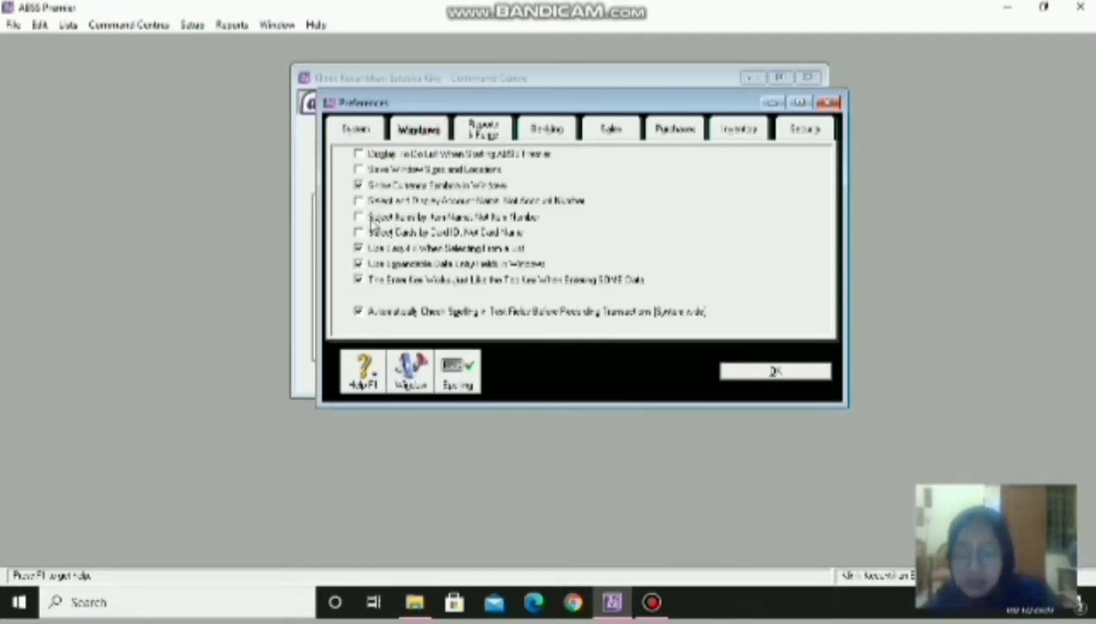
pyautogui.click(359, 313)
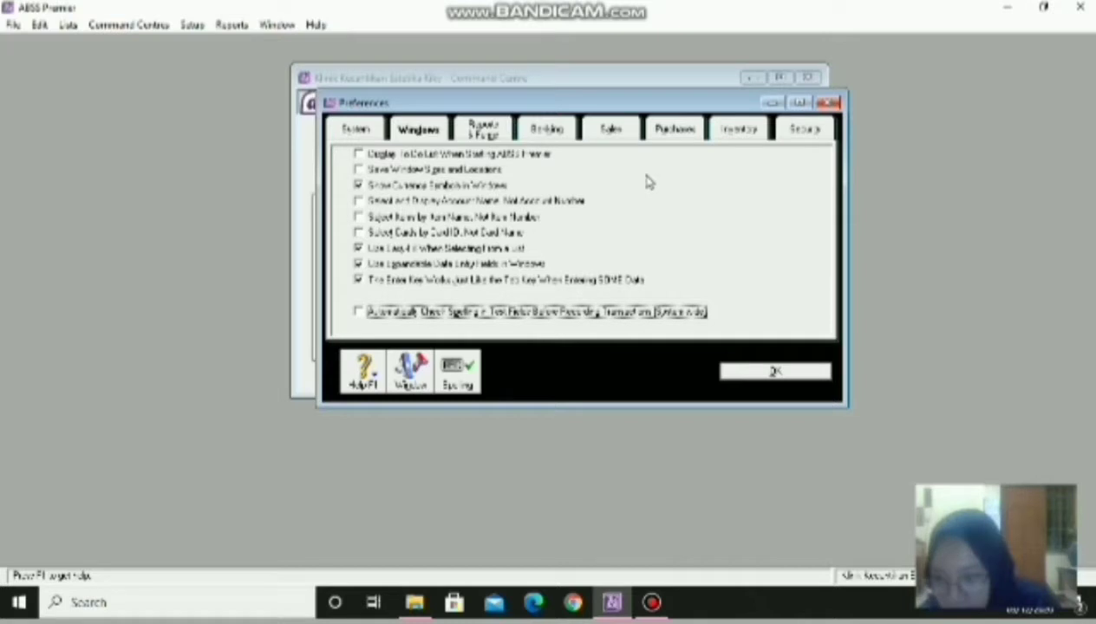
pyautogui.click(610, 128)
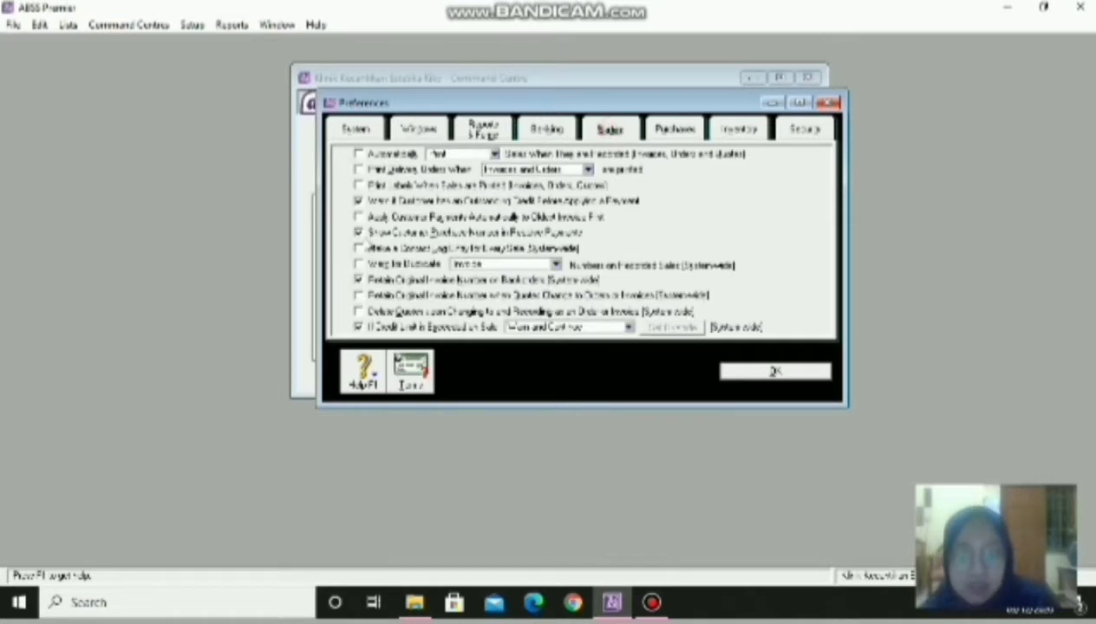
pyautogui.click(358, 264)
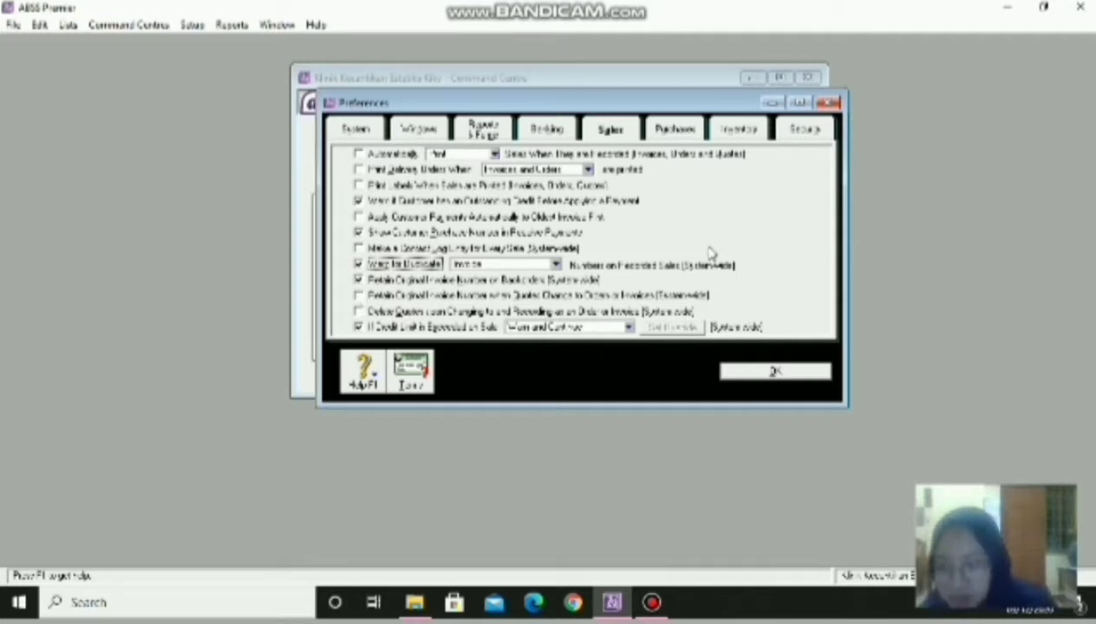
pyautogui.click(655, 132)
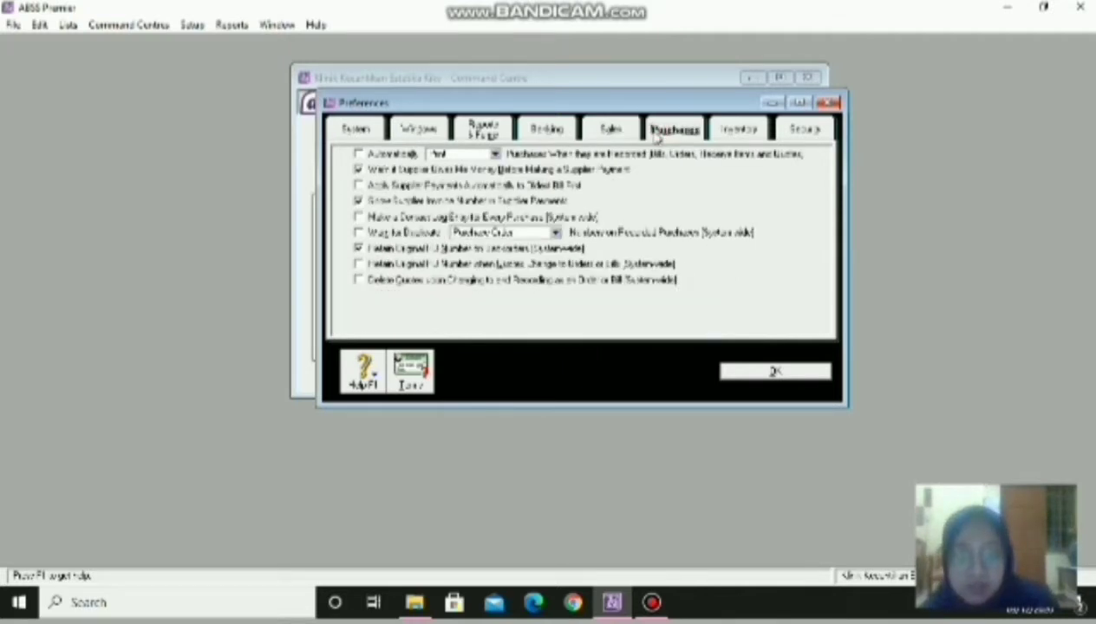
pyautogui.click(359, 232)
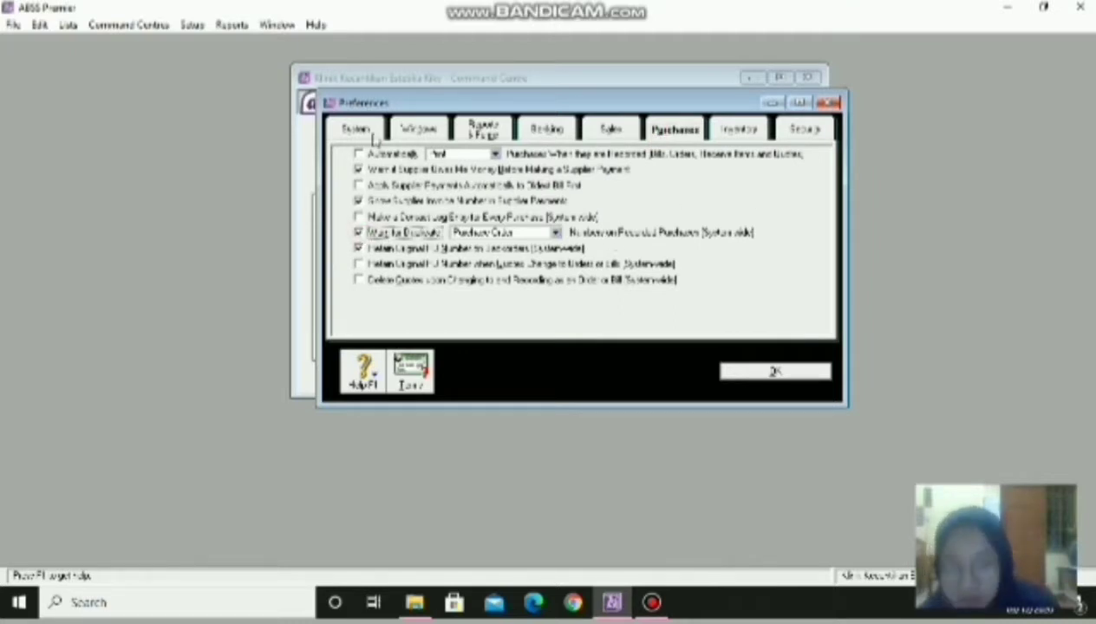
# - Enable I Deal in Multiple Currencies, confirm the file preparation, and save preferences
pyautogui.click(404, 130)
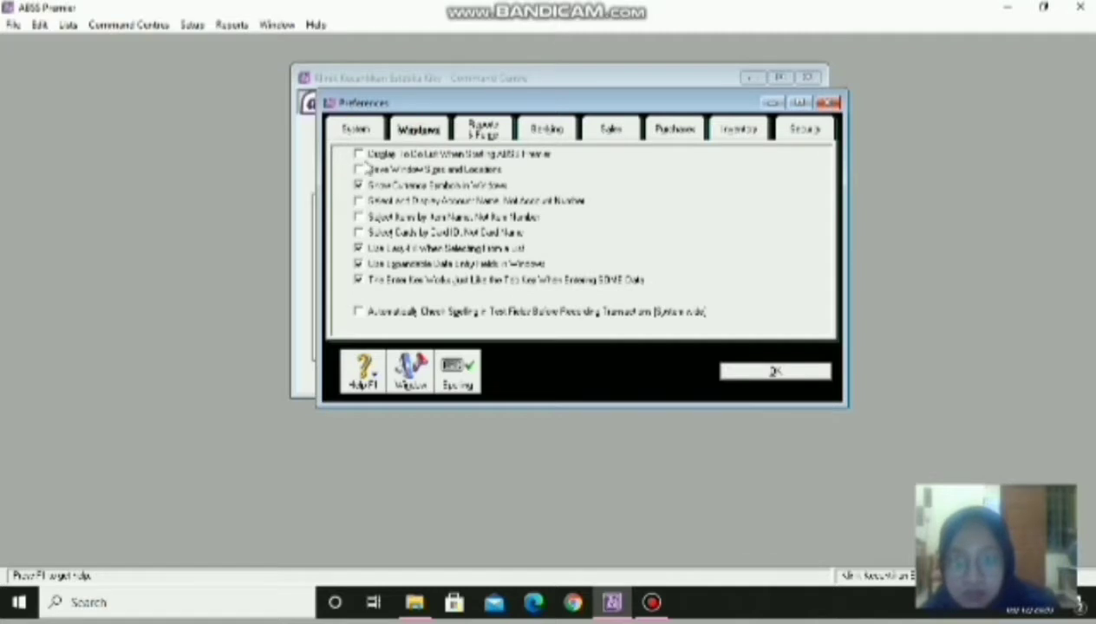
pyautogui.click(369, 130)
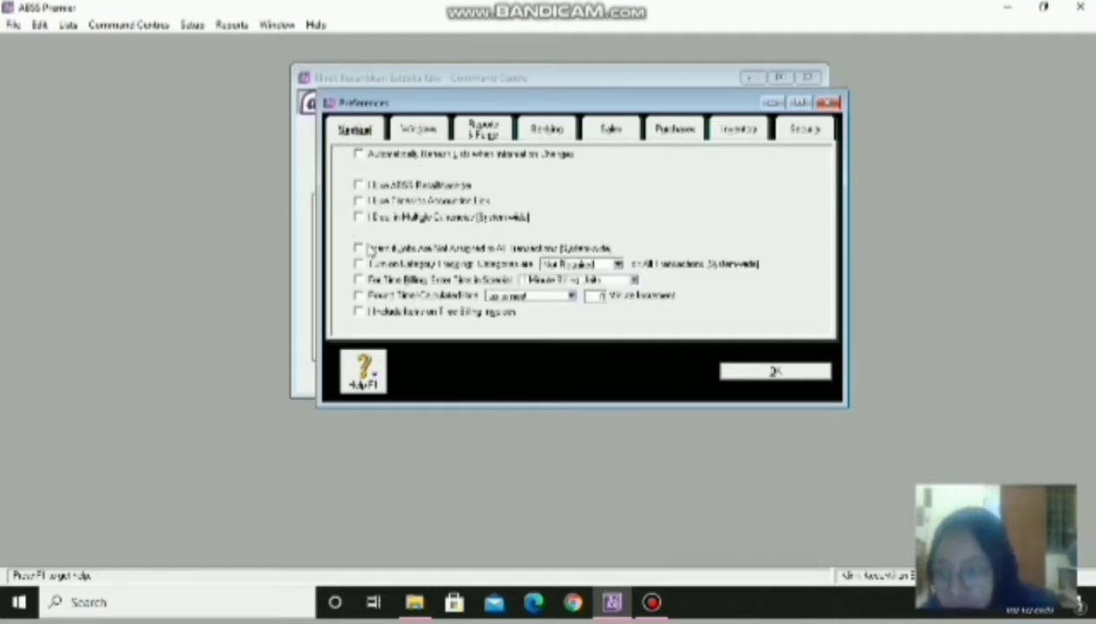
pyautogui.click(358, 217)
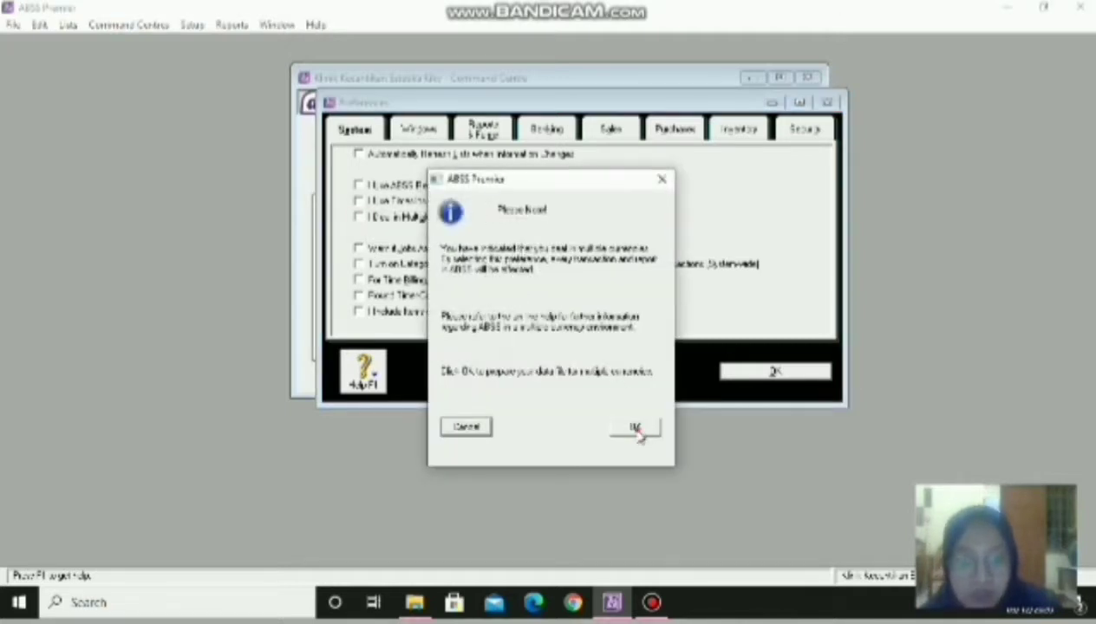
pyautogui.click(635, 426)
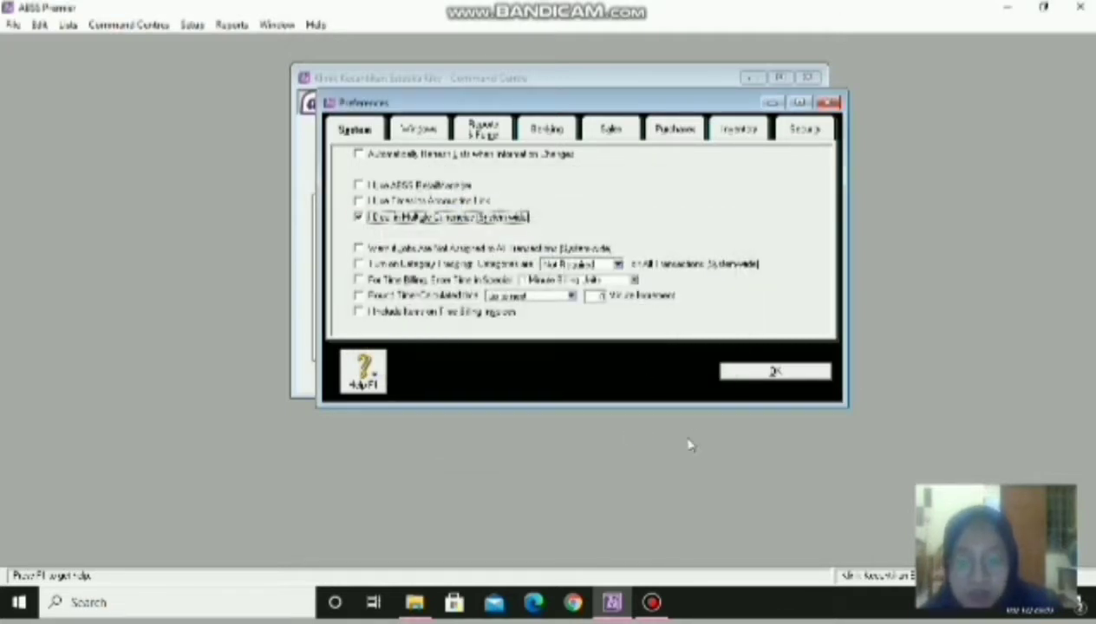
pyautogui.click(763, 375)
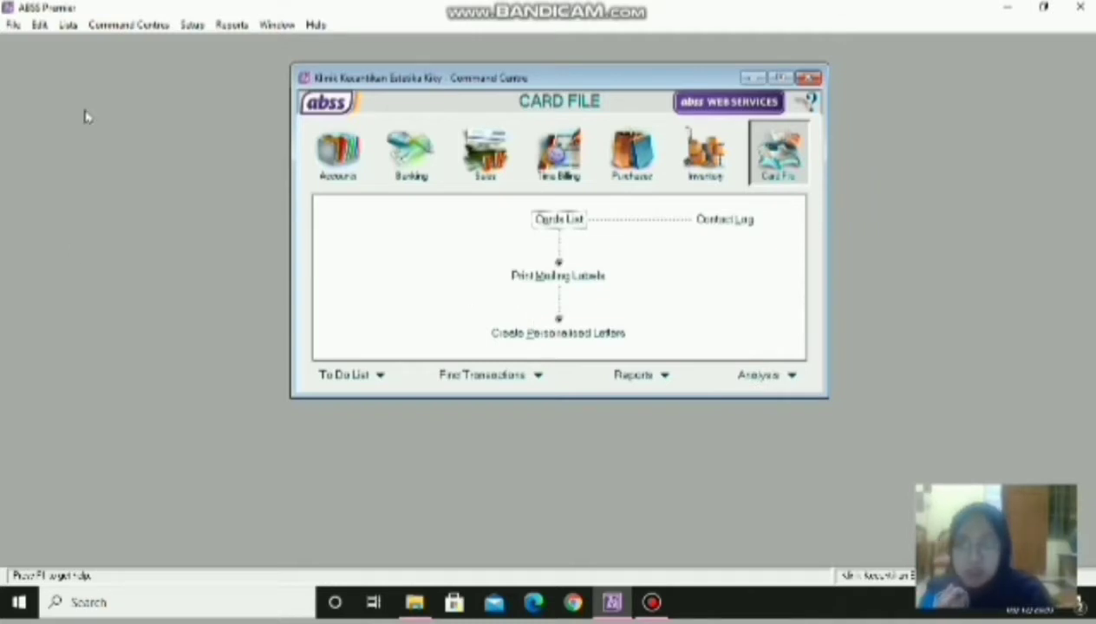
# - Open the Currencies list, check the Australian Dollars details, and maximise the list
pyautogui.click(68, 25)
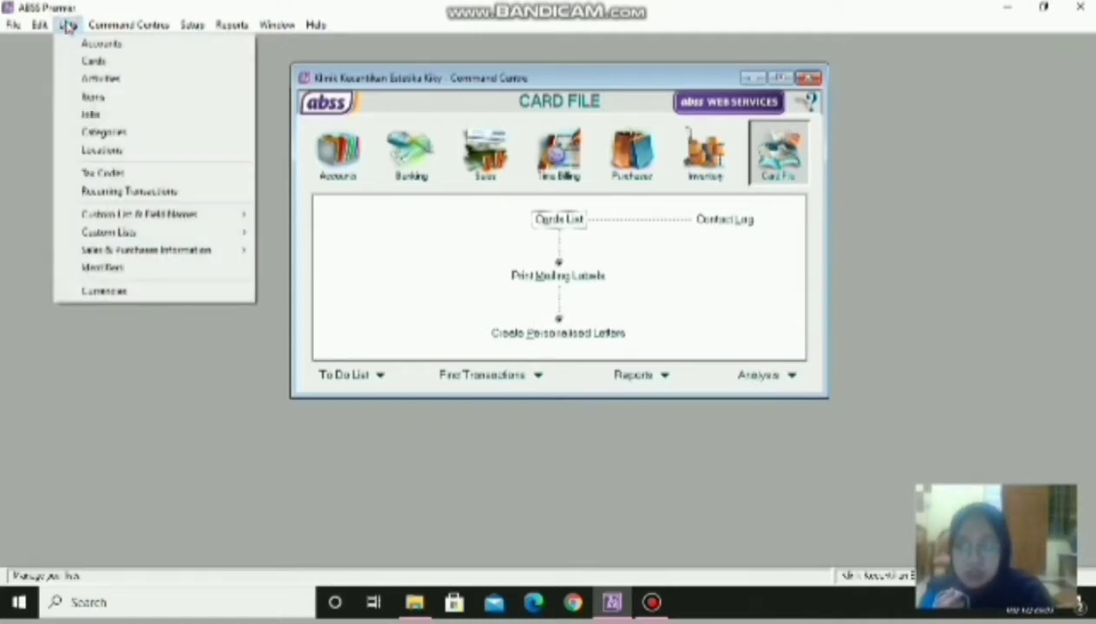
pyautogui.click(120, 292)
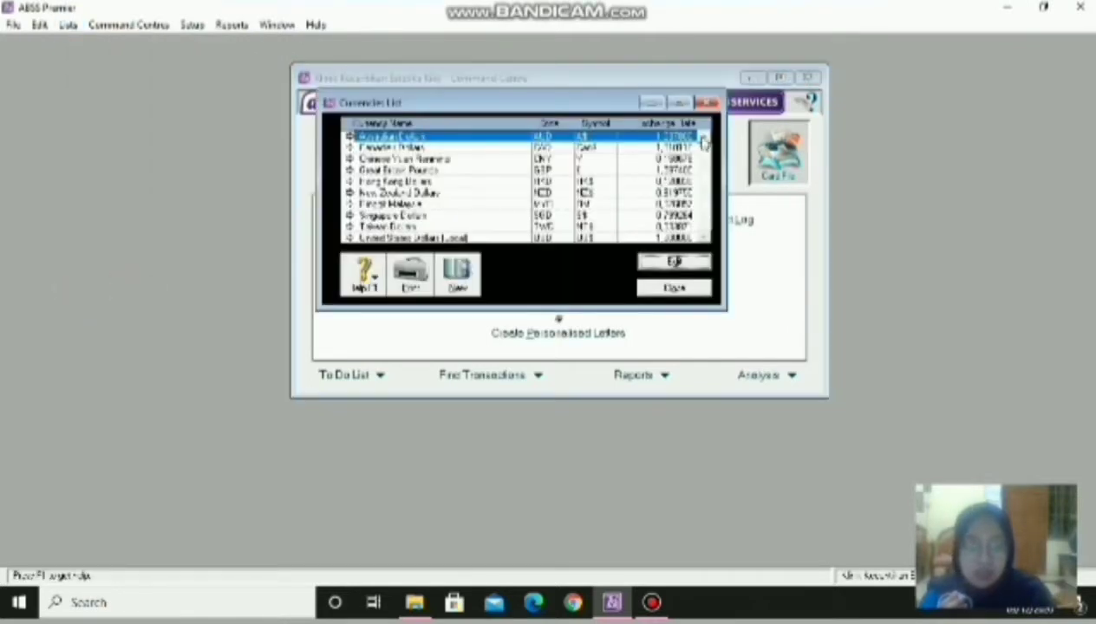
pyautogui.click(677, 263)
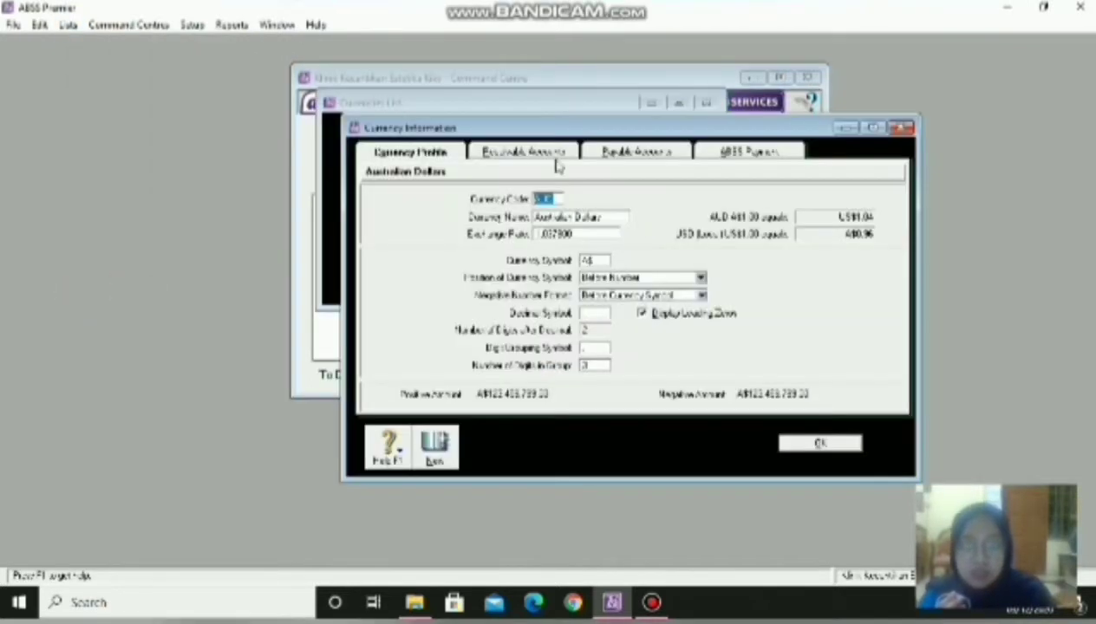
pyautogui.click(821, 444)
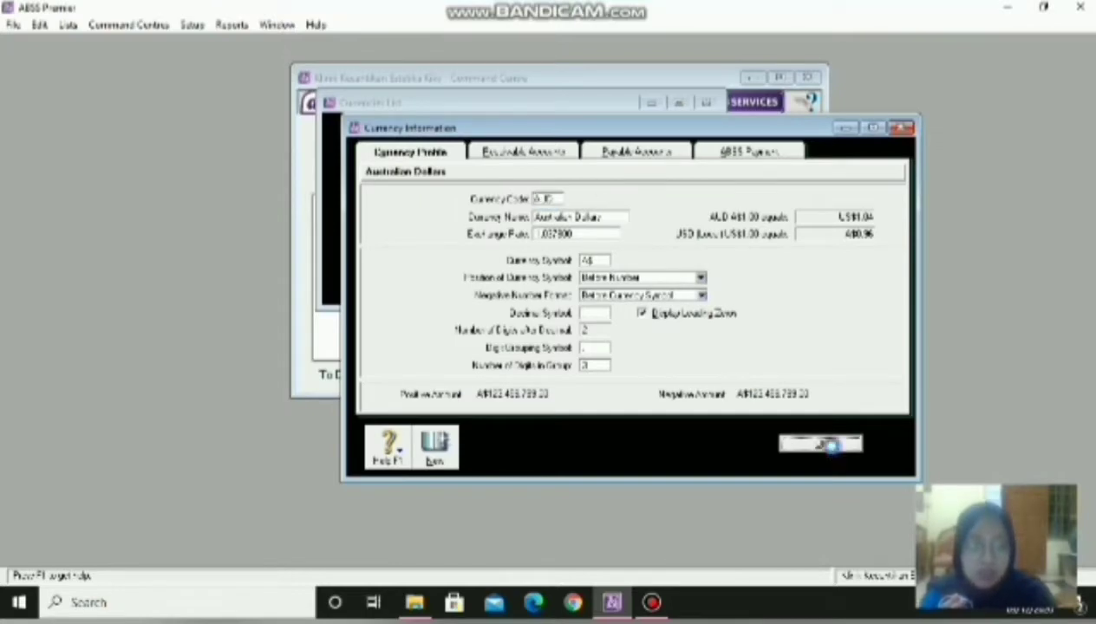
pyautogui.click(680, 102)
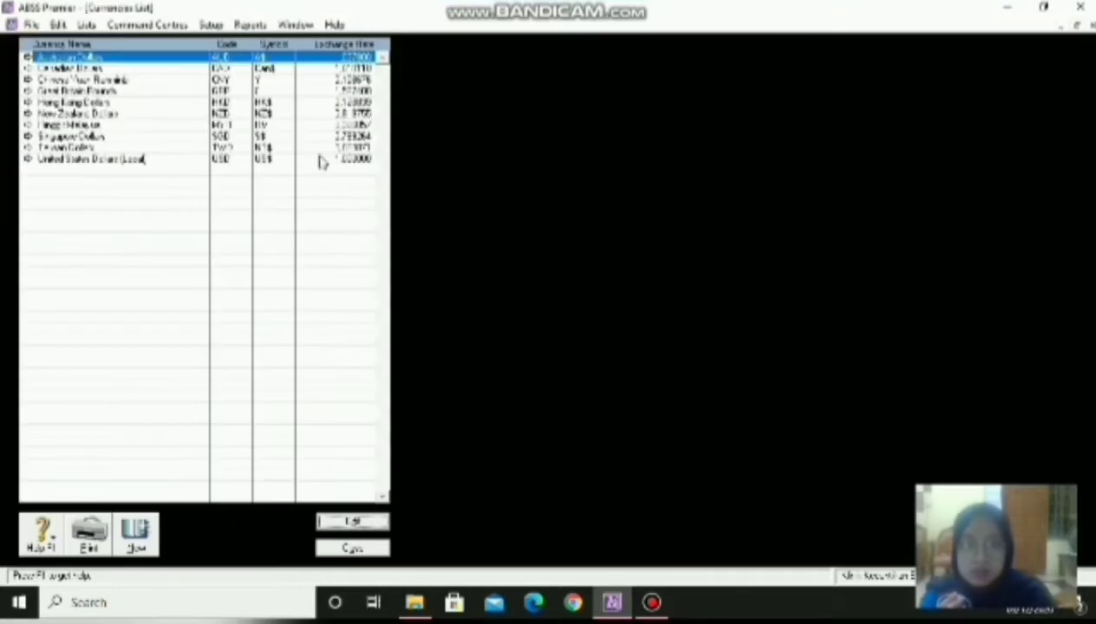
# - Delete Australian Dollars and save a new United States Dollars currency with code USD
pyautogui.rightClick(97, 60)
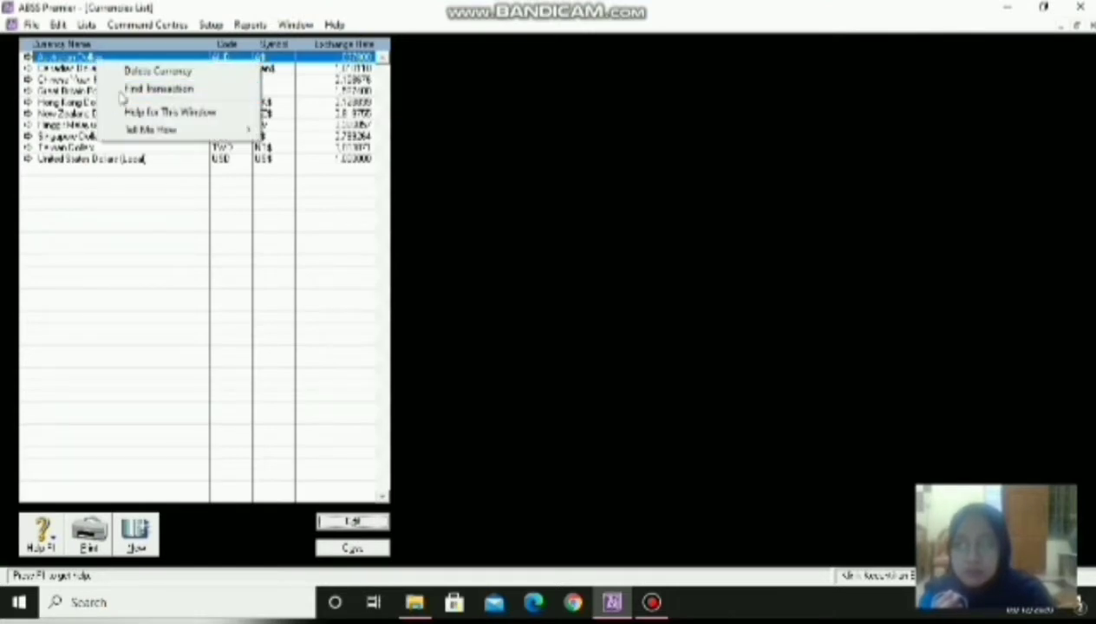
pyautogui.click(143, 73)
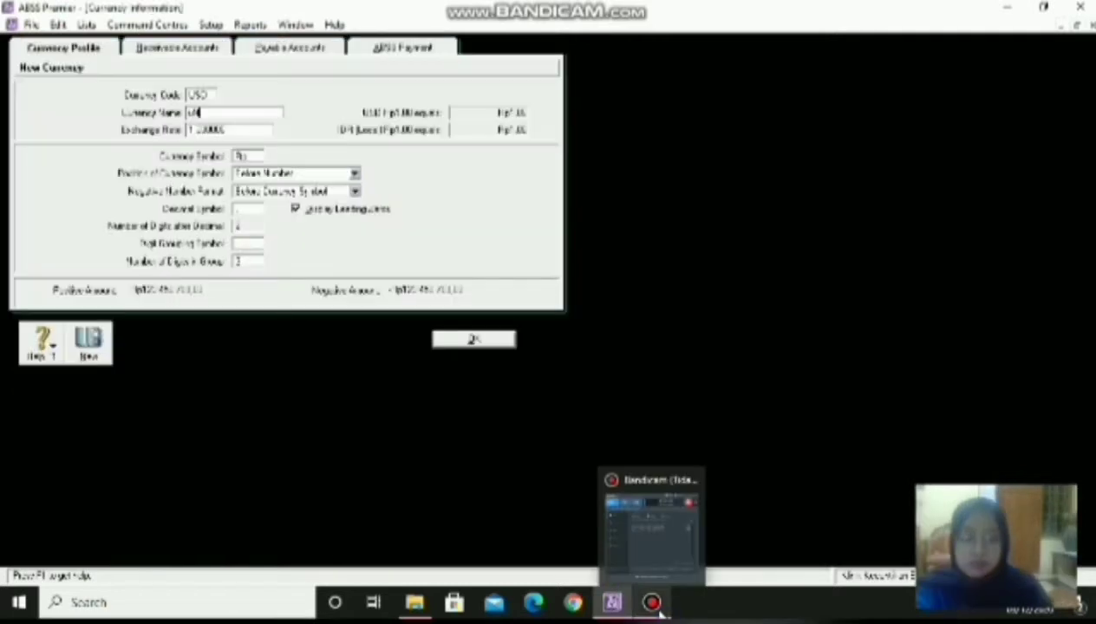
pyautogui.click(652, 603)
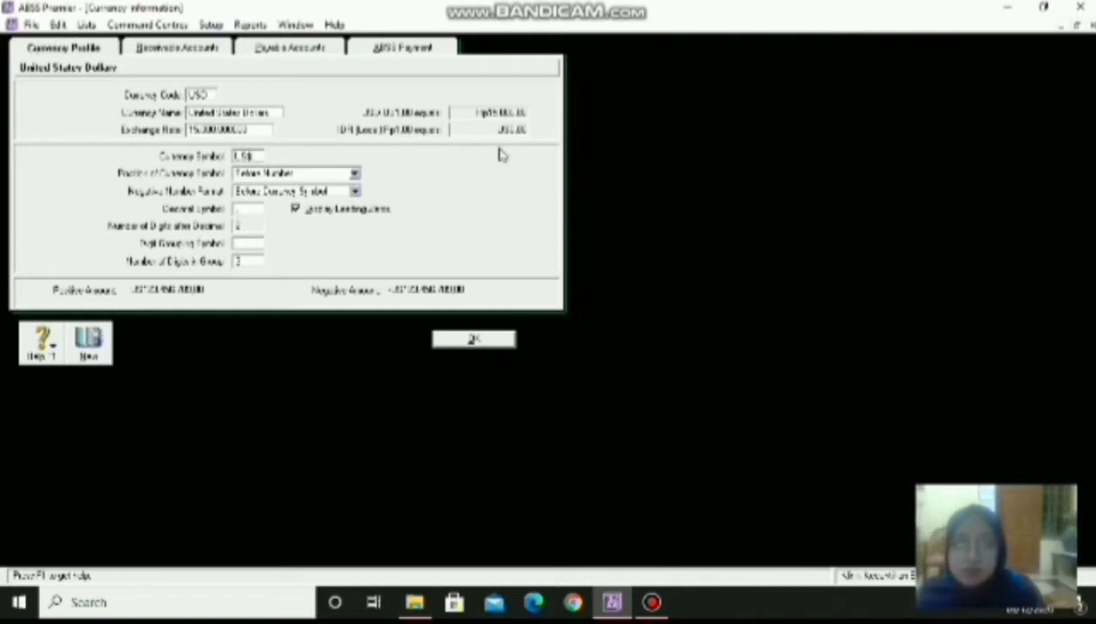
pyautogui.click(497, 342)
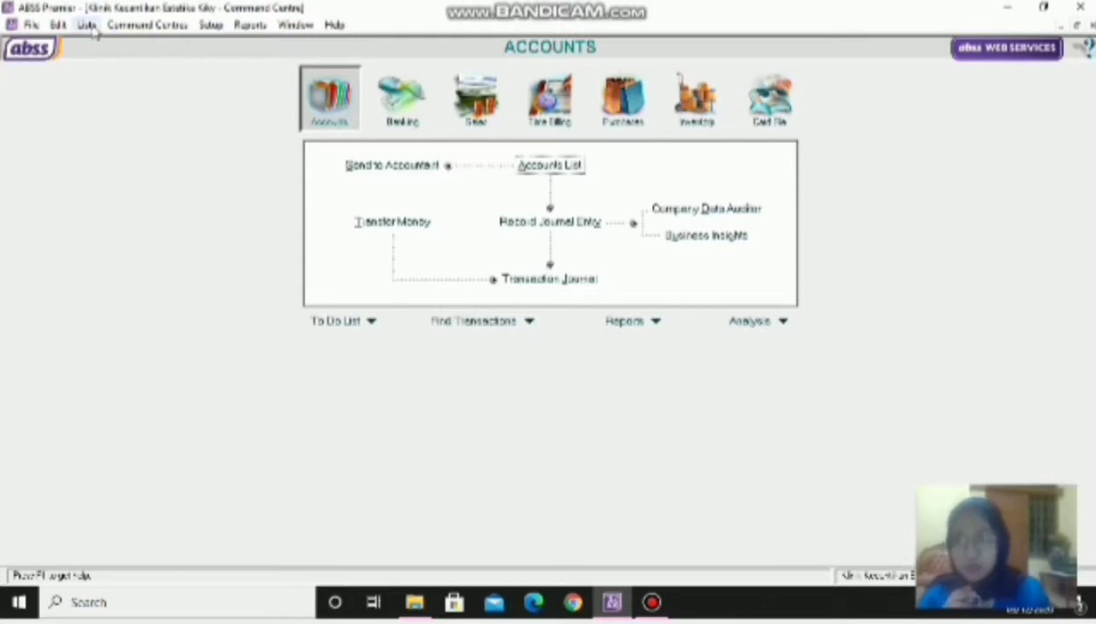
# - Create the Local category with its ID and name in the Categories list
pyautogui.click(87, 24)
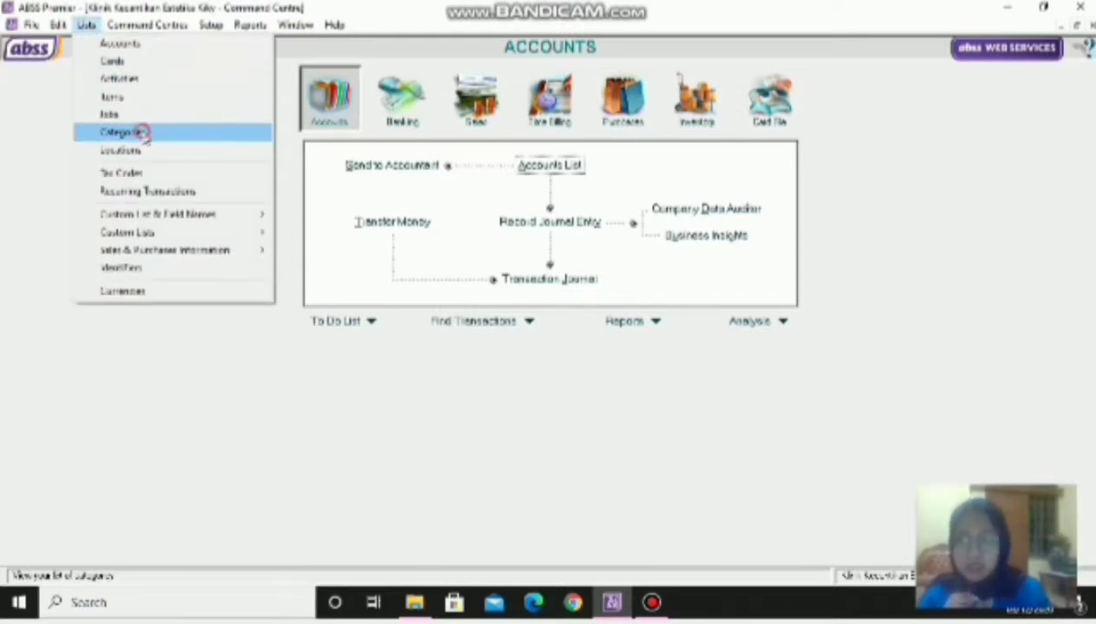
pyautogui.click(142, 133)
pyautogui.click(136, 549)
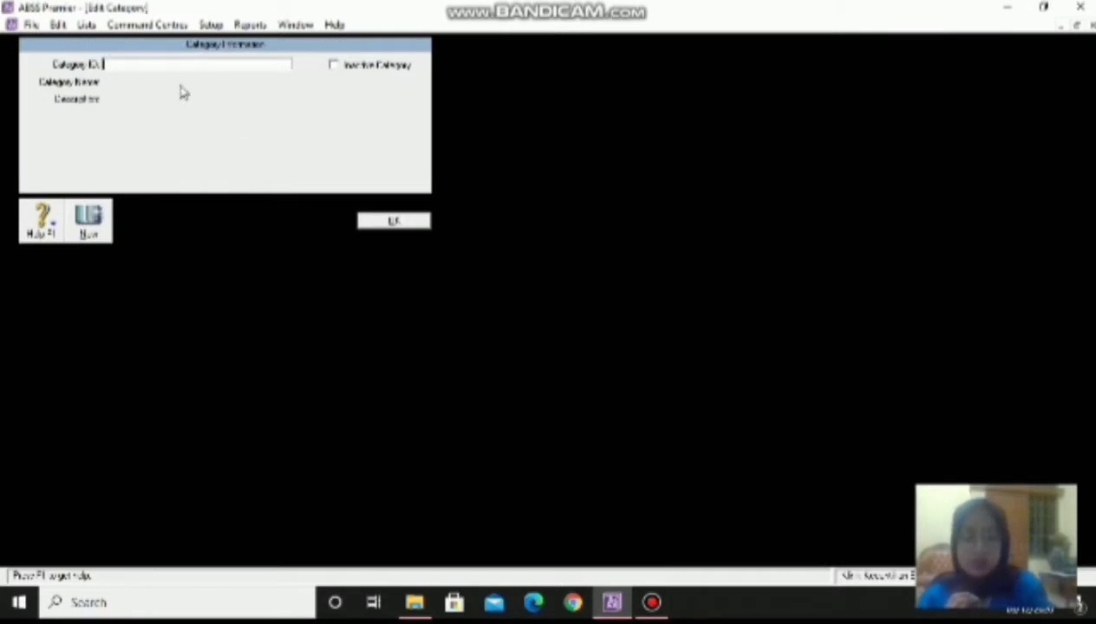
pyautogui.write('C')
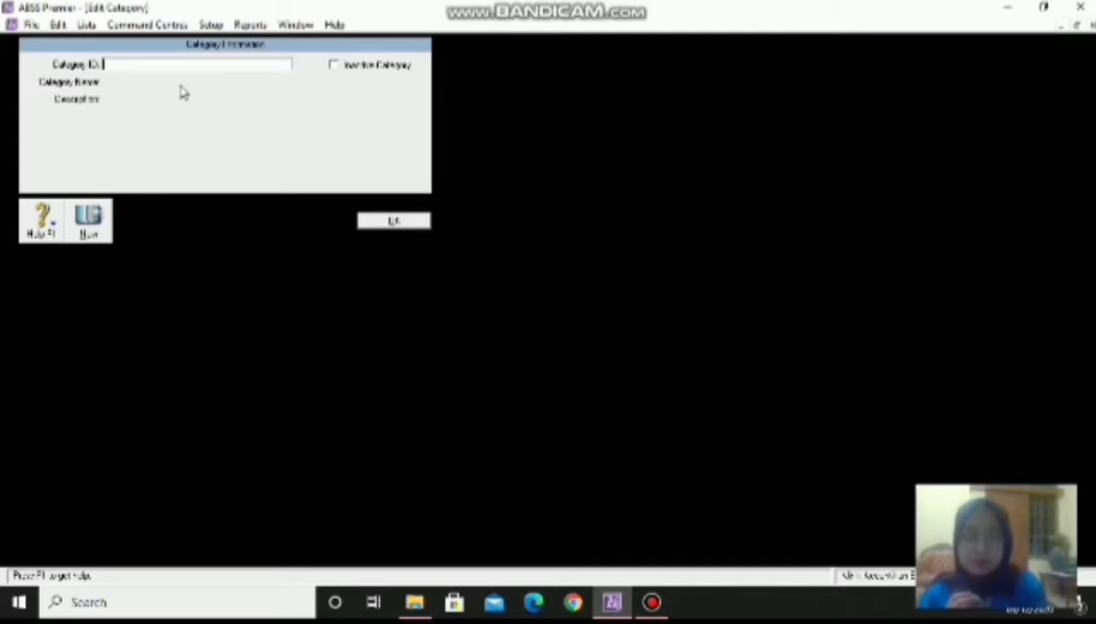
pyautogui.press('Tab')
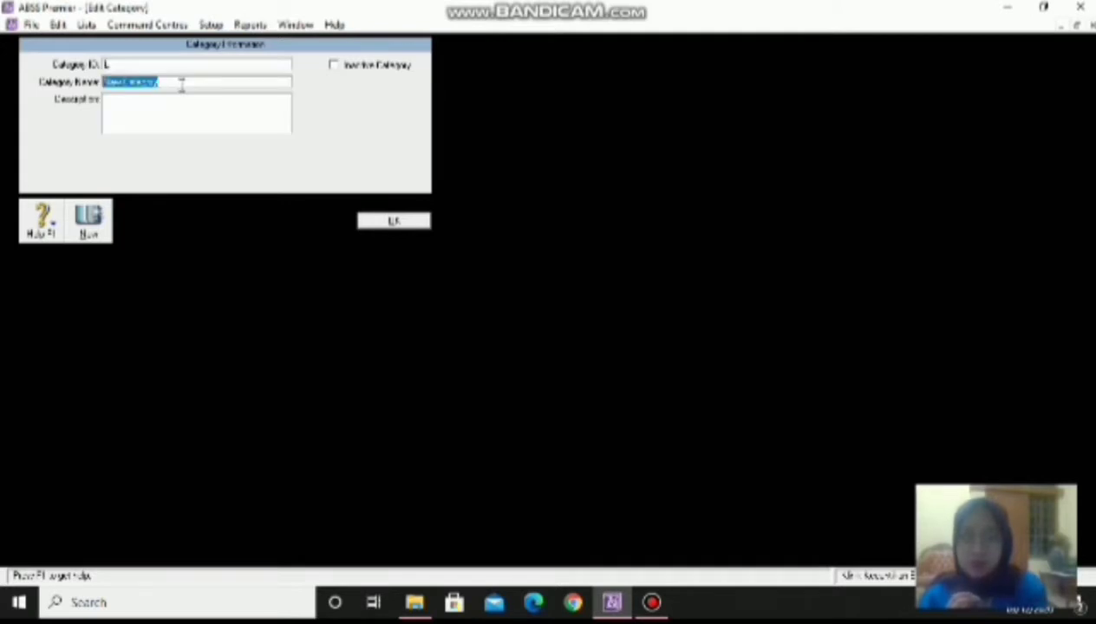
pyautogui.press('BackSpace')
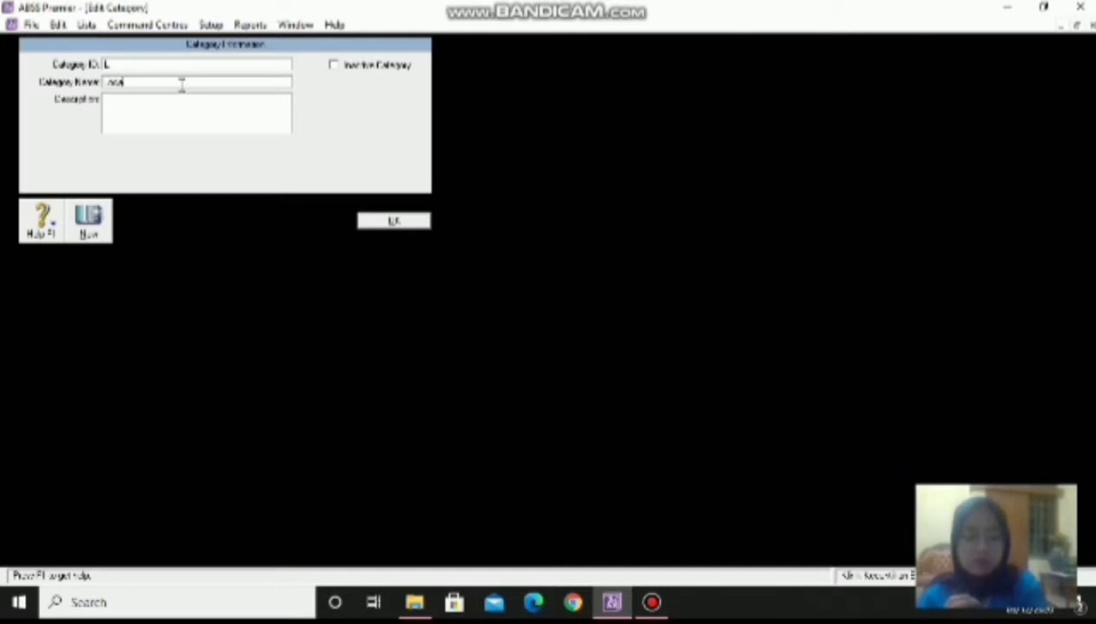
pyautogui.click(86, 224)
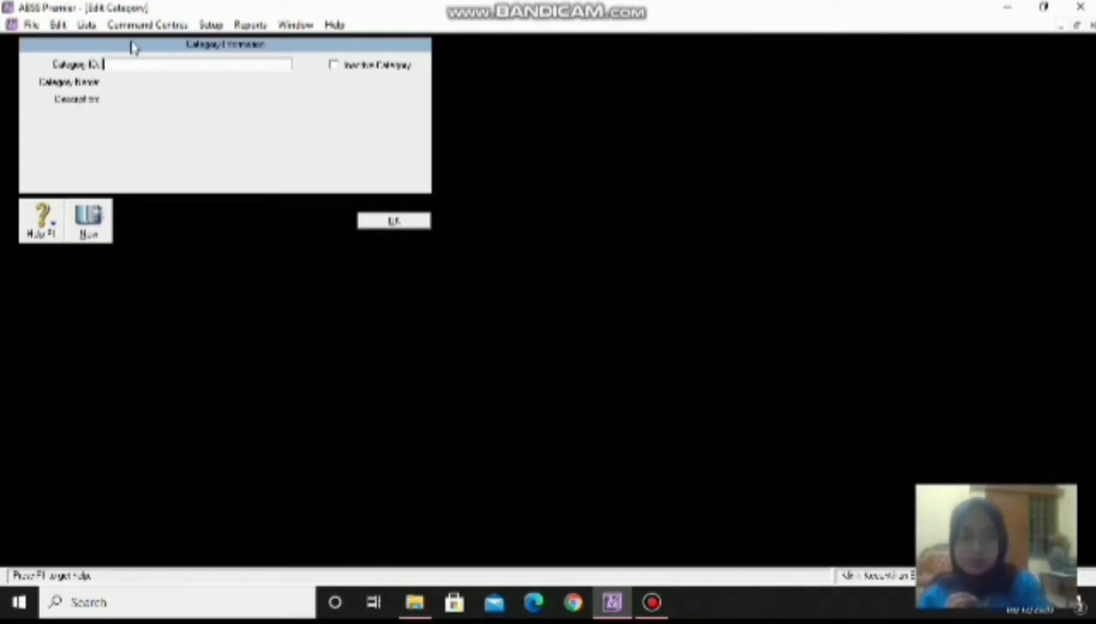
# - Add the Overseas category, save it, and close the Categories list
pyautogui.press('Tab')
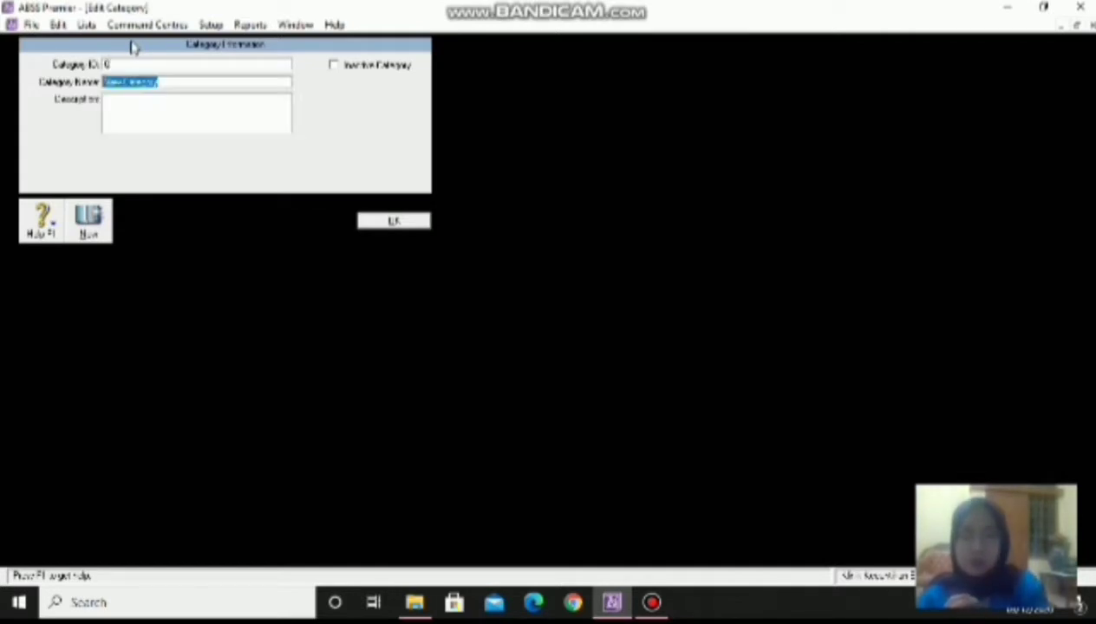
pyautogui.write('I')
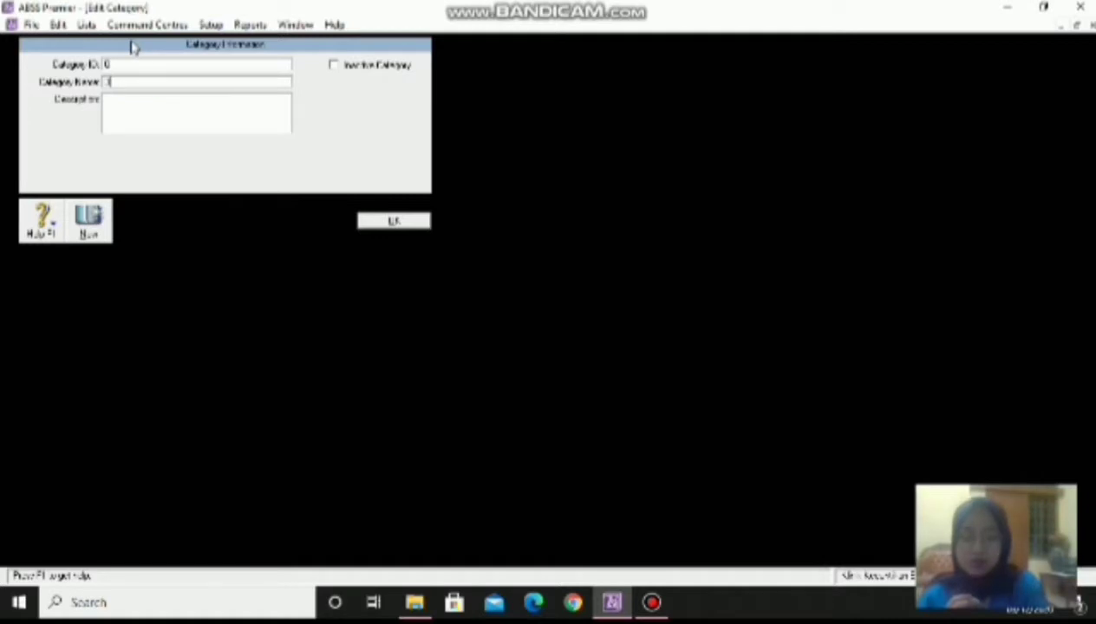
pyautogui.write('ewelry')
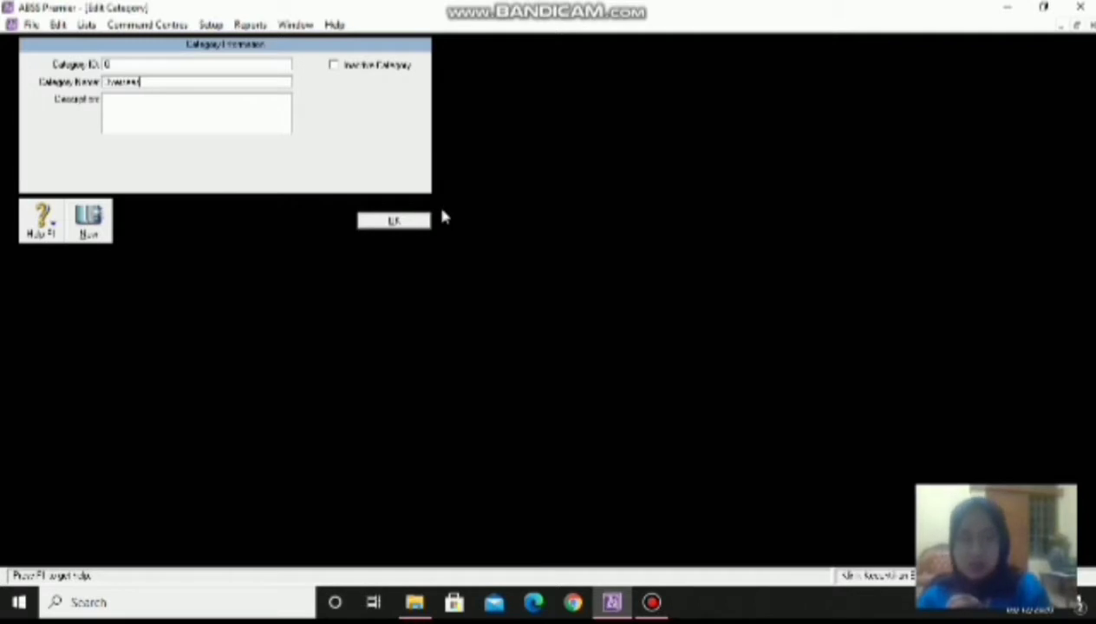
pyautogui.click(421, 221)
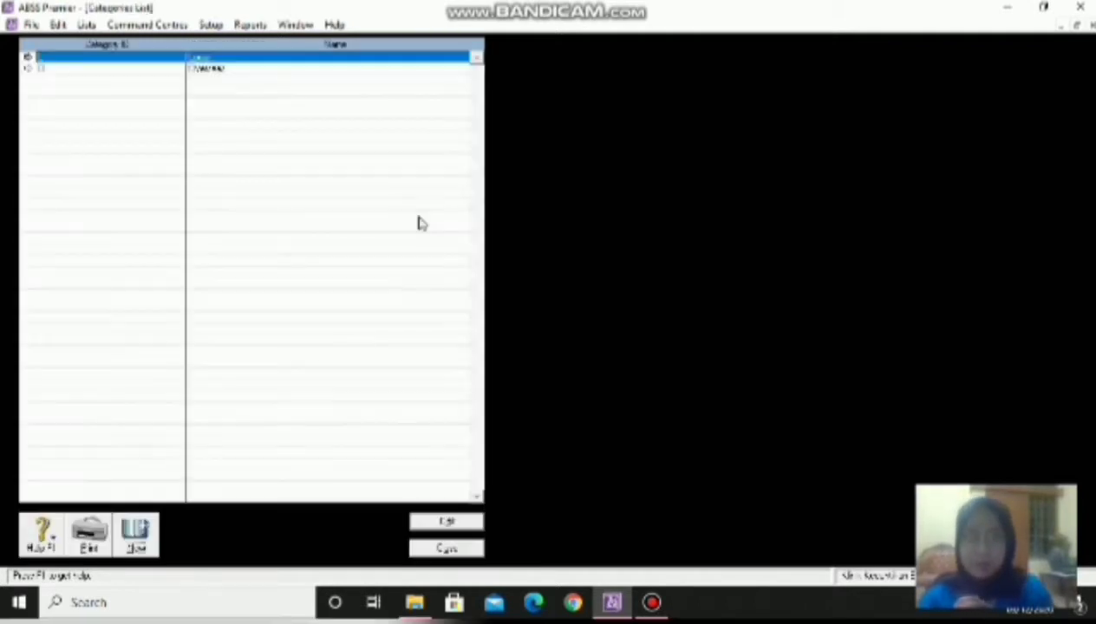
pyautogui.click(446, 548)
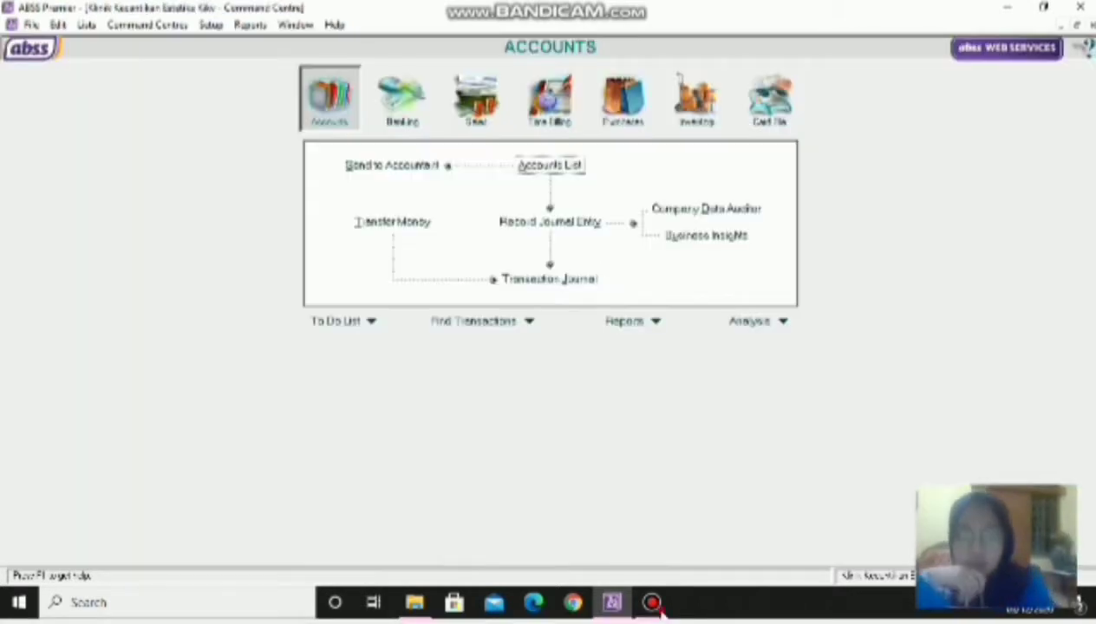
# - Review the Account Opening Balances, all at Rp0.00, and continue to the Accounts List
pyautogui.click(656, 606)
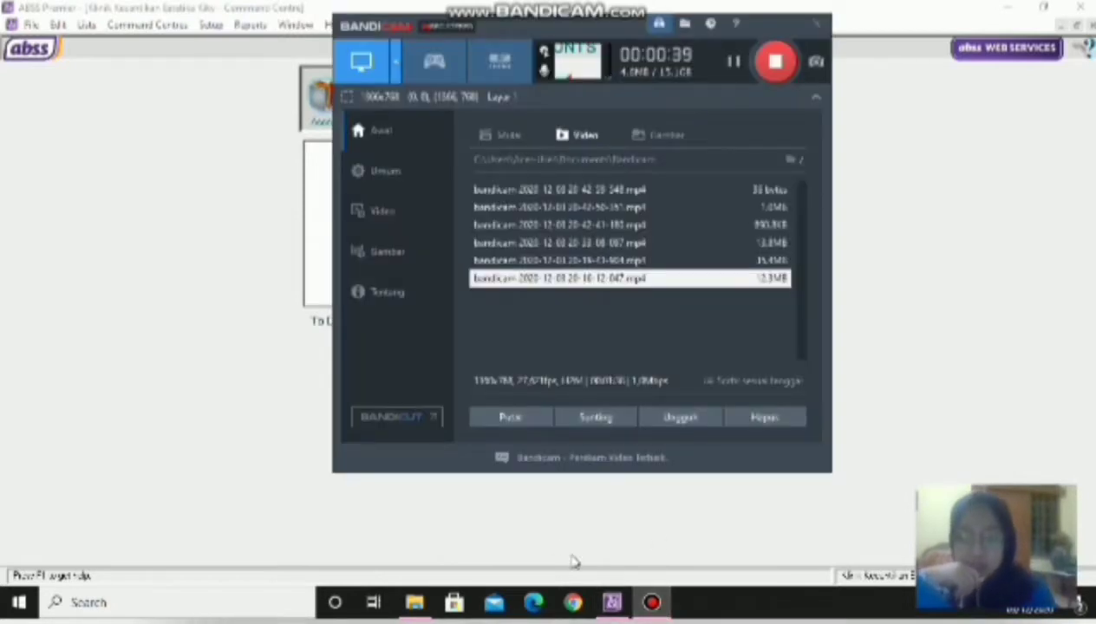
pyautogui.click(783, 23)
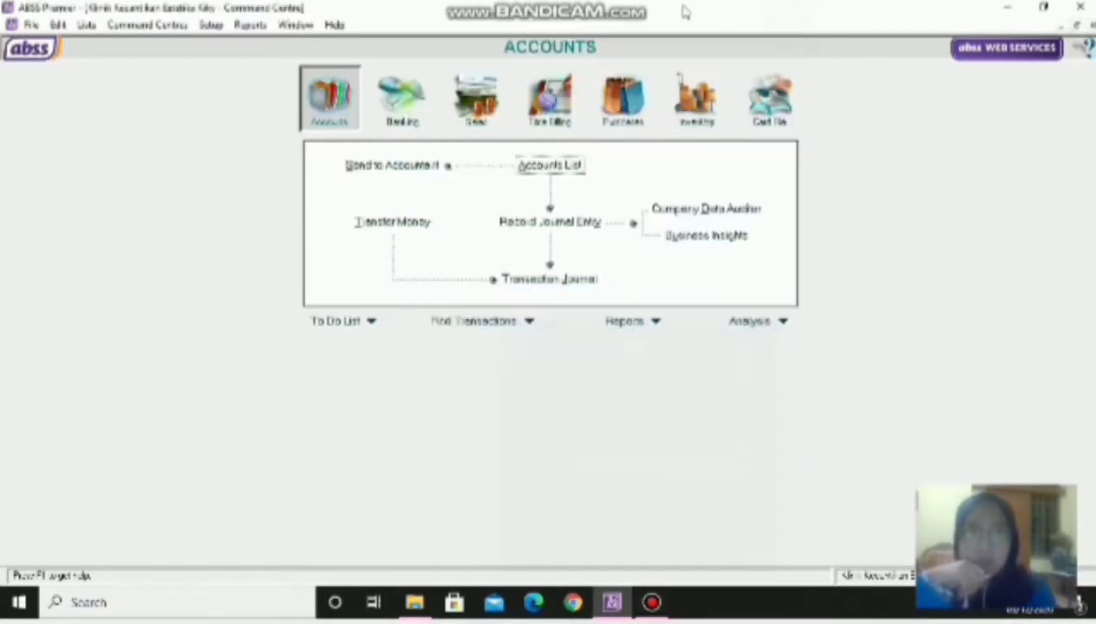
pyautogui.click(209, 26)
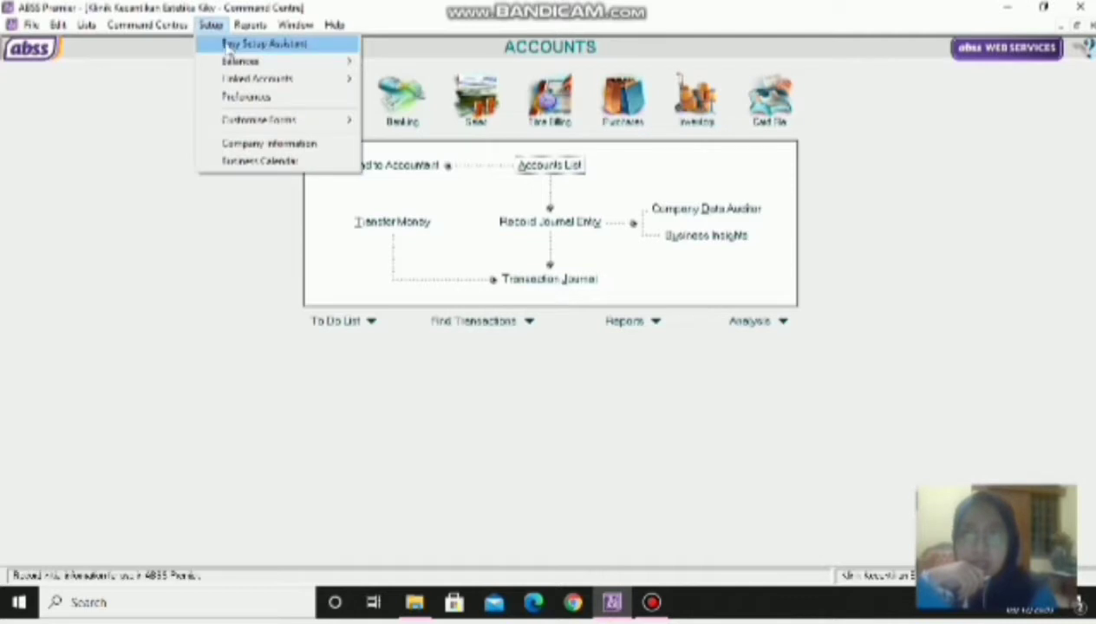
pyautogui.moveTo(342, 58)
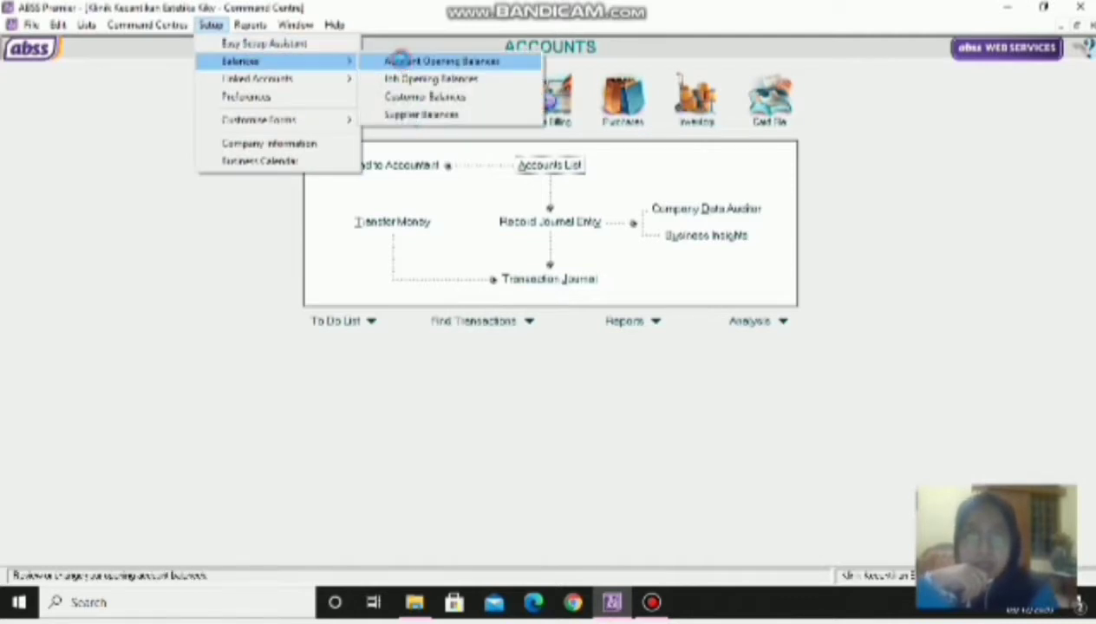
pyautogui.click(398, 61)
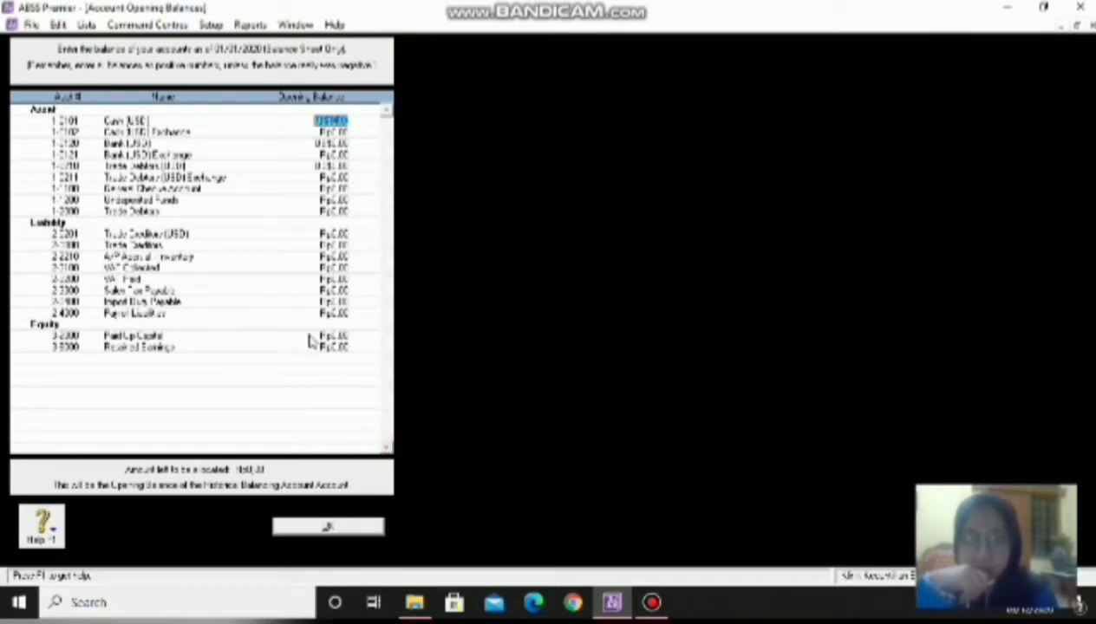
pyautogui.click(320, 531)
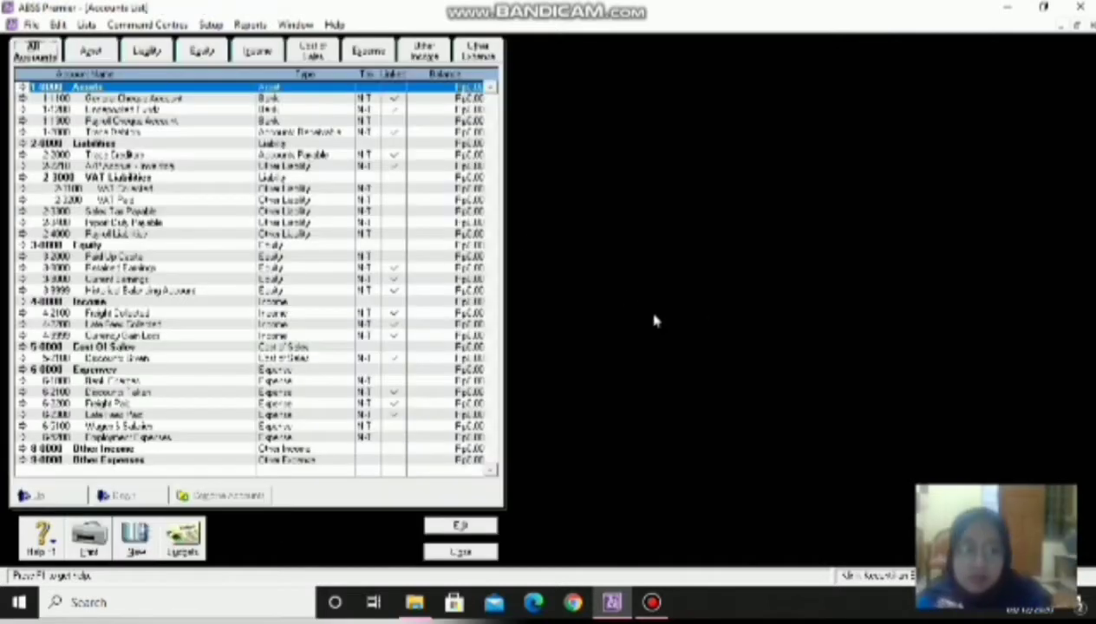
# - Delete the unused 1-1300 Payroll Cheque Account and begin a new account
pyautogui.click(159, 121)
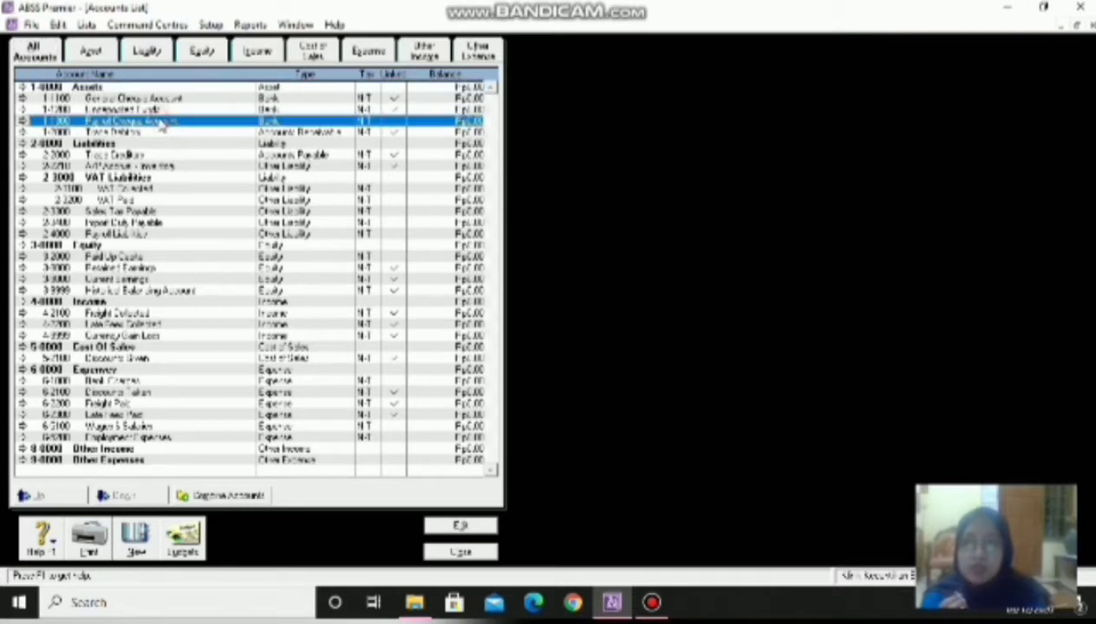
pyautogui.rightClick(160, 122)
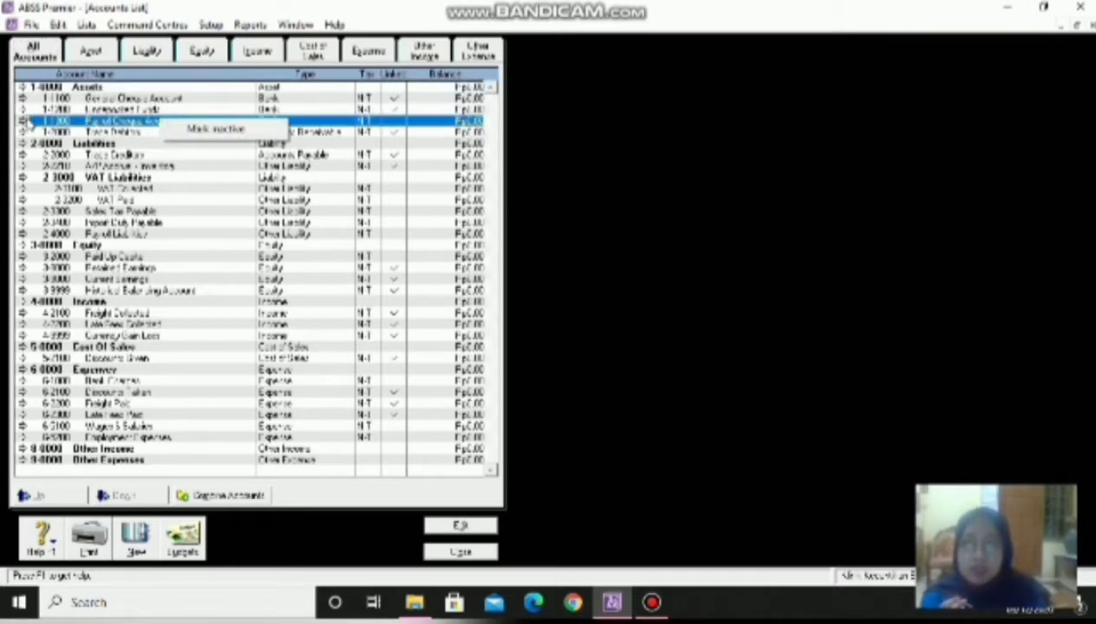
pyautogui.click(27, 122)
pyautogui.click(23, 122)
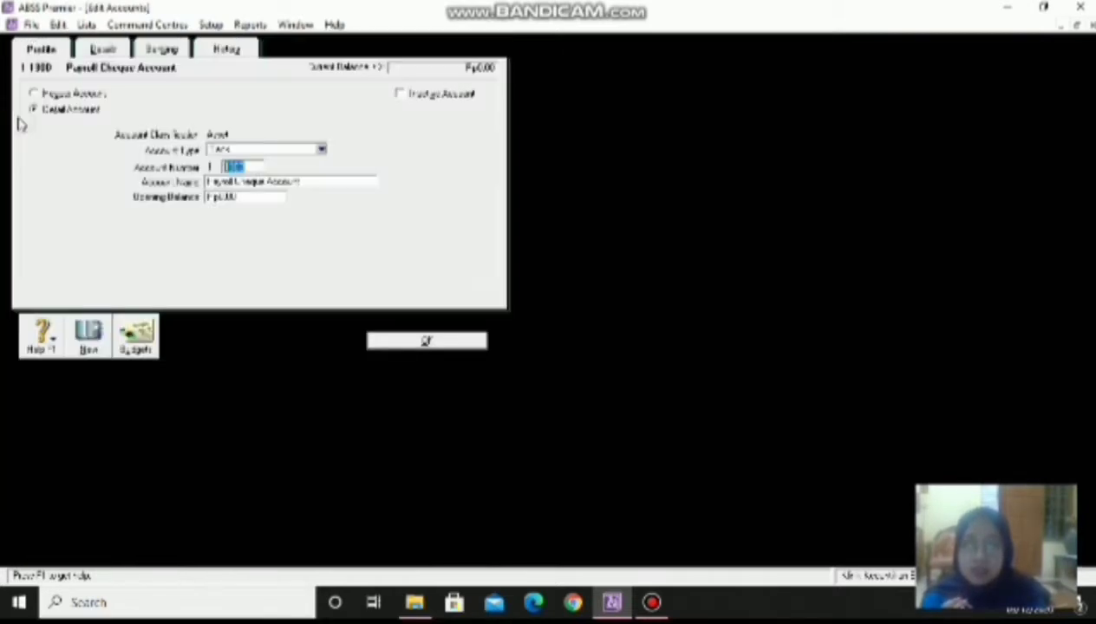
pyautogui.rightClick(437, 138)
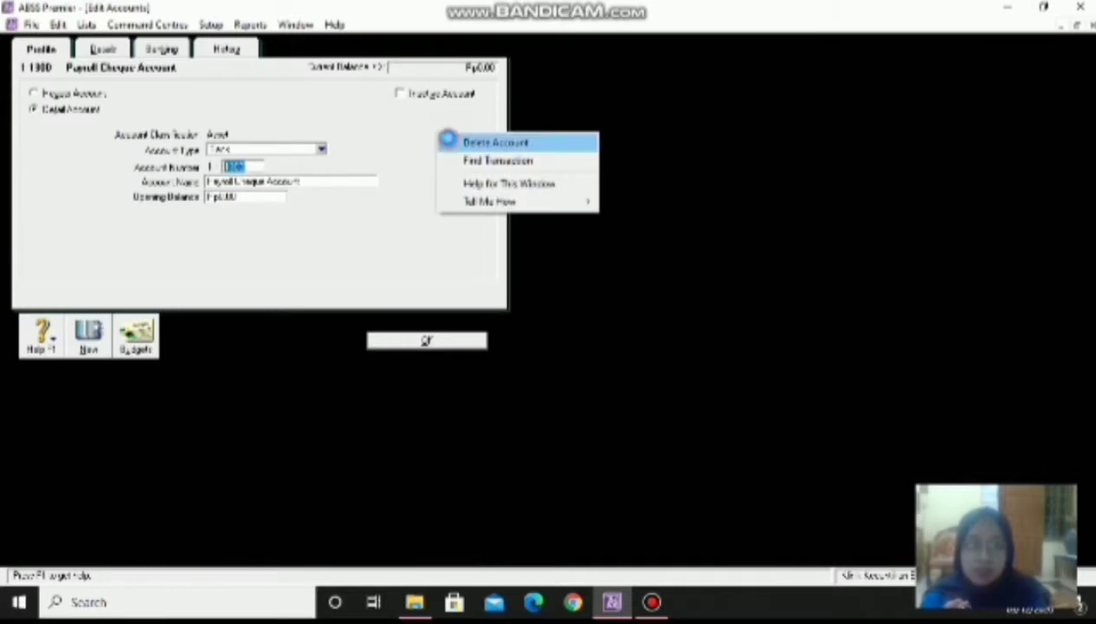
pyautogui.click(449, 143)
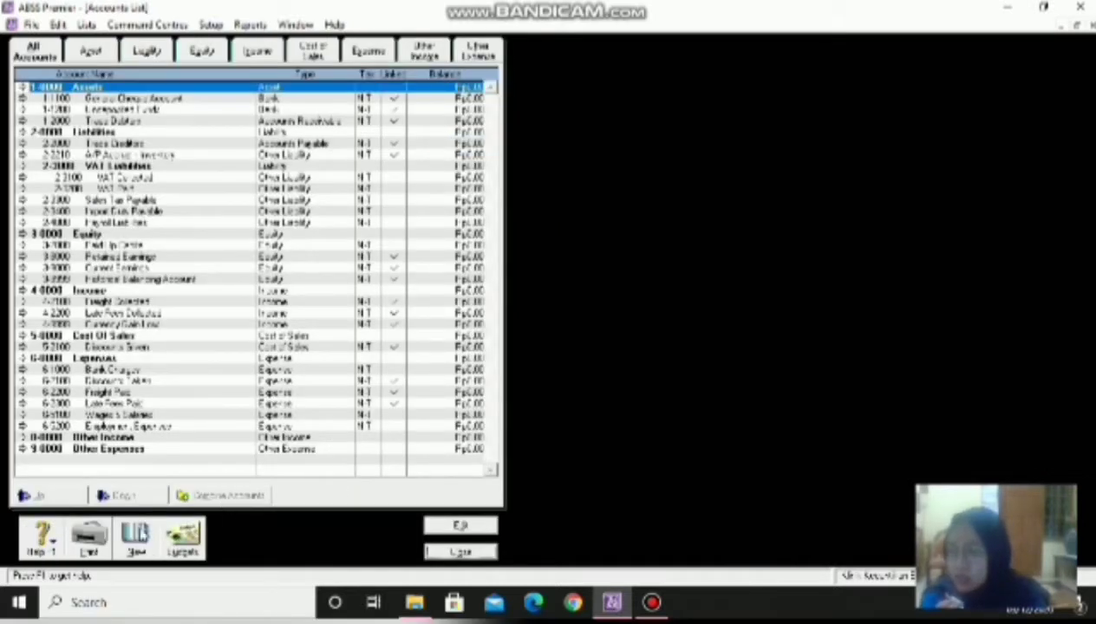
pyautogui.click(132, 536)
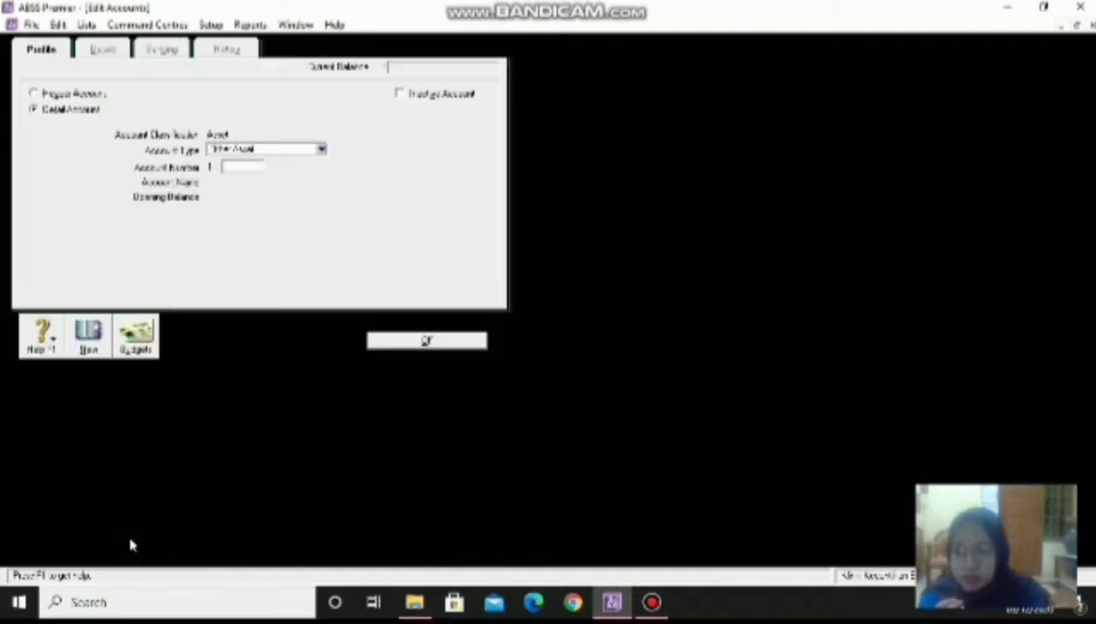
# - Save a new Bank-type account numbered 0101 named 'Kas USD'
pyautogui.click(321, 149)
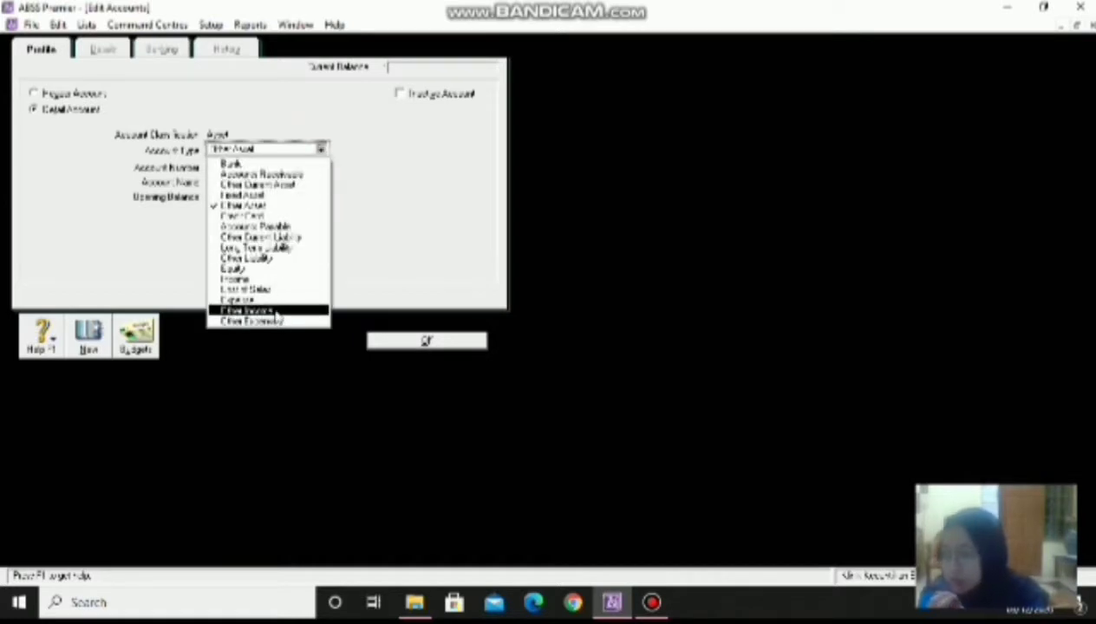
pyautogui.click(255, 165)
pyautogui.click(254, 167)
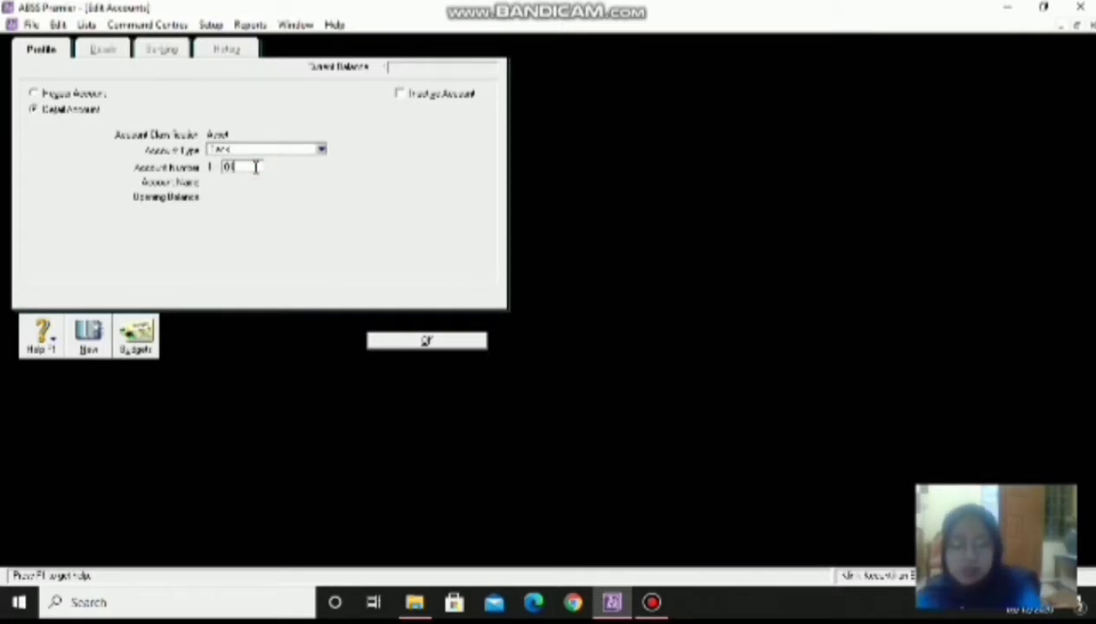
pyautogui.write('010')
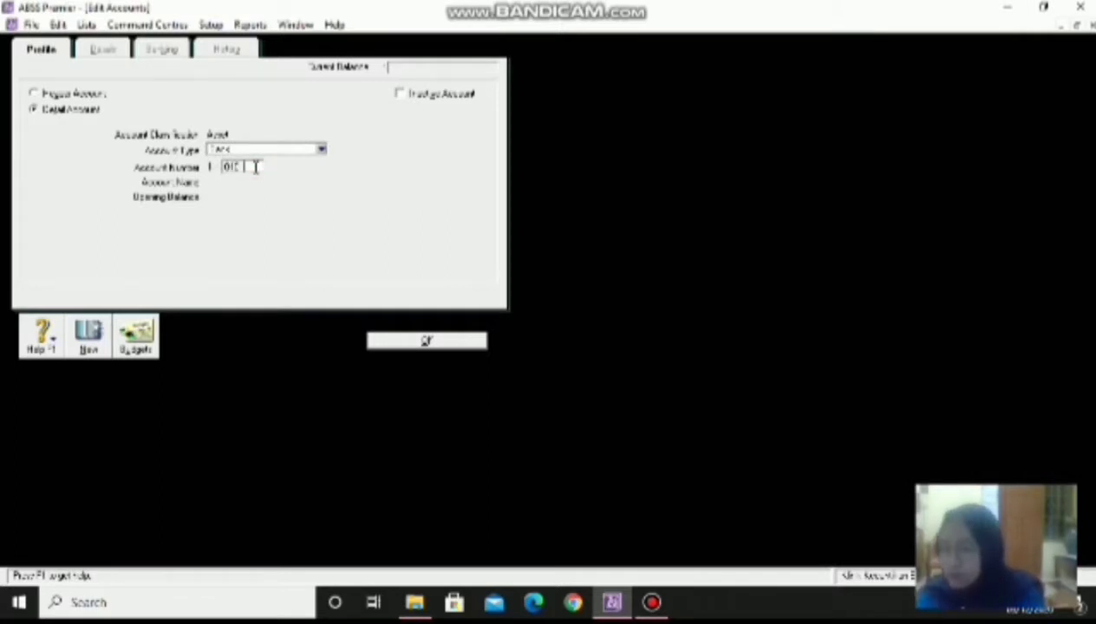
pyautogui.write('1')
pyautogui.press('Tab')
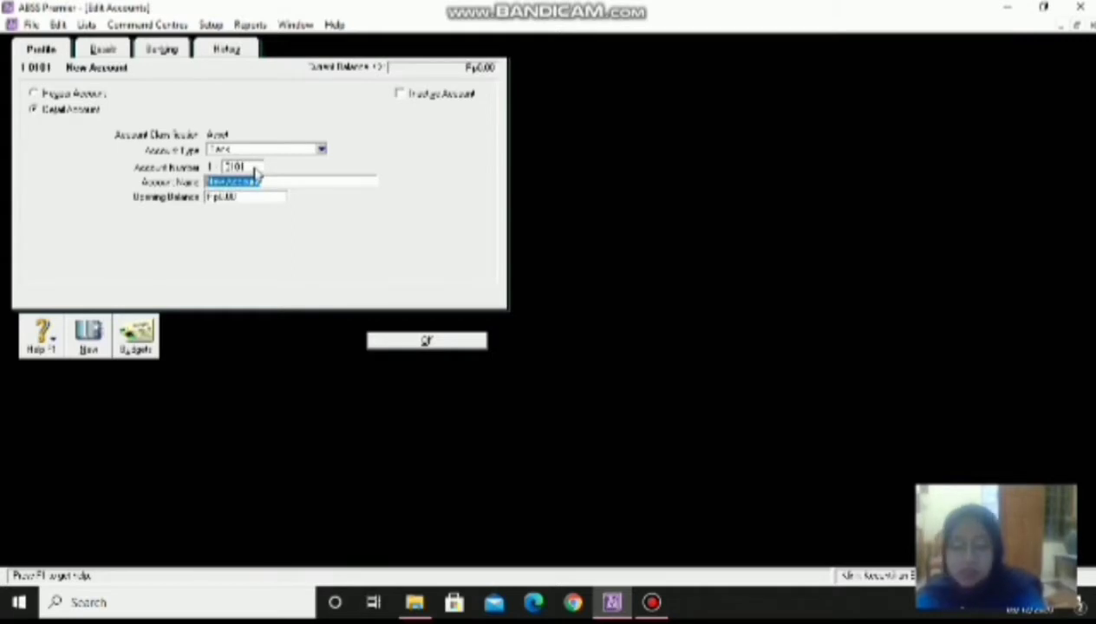
pyautogui.write('K')
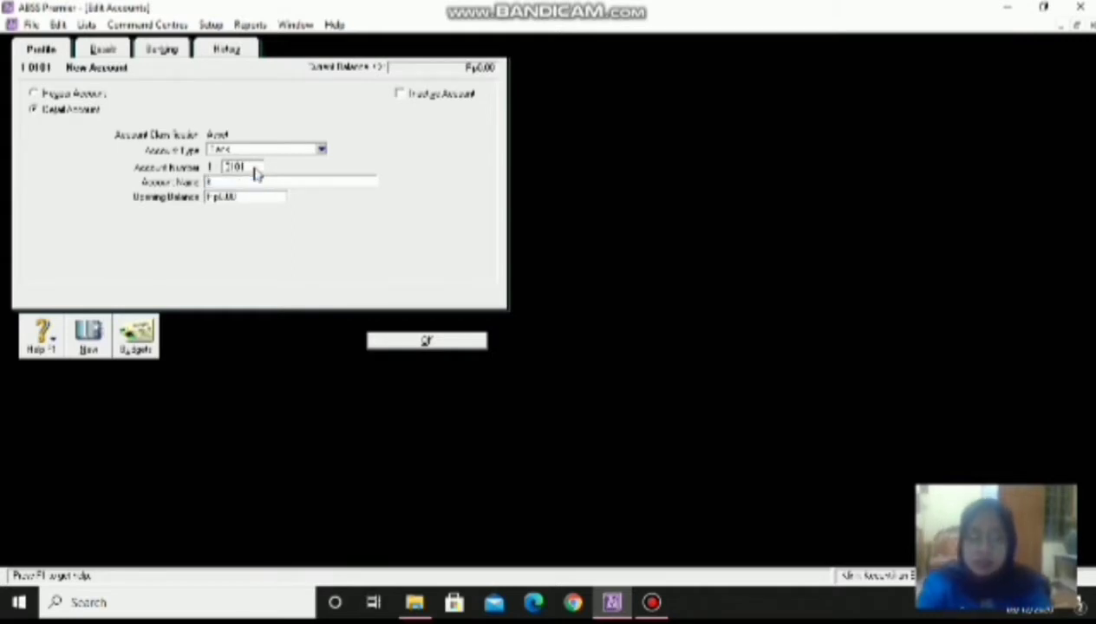
pyautogui.press('BackSpace')
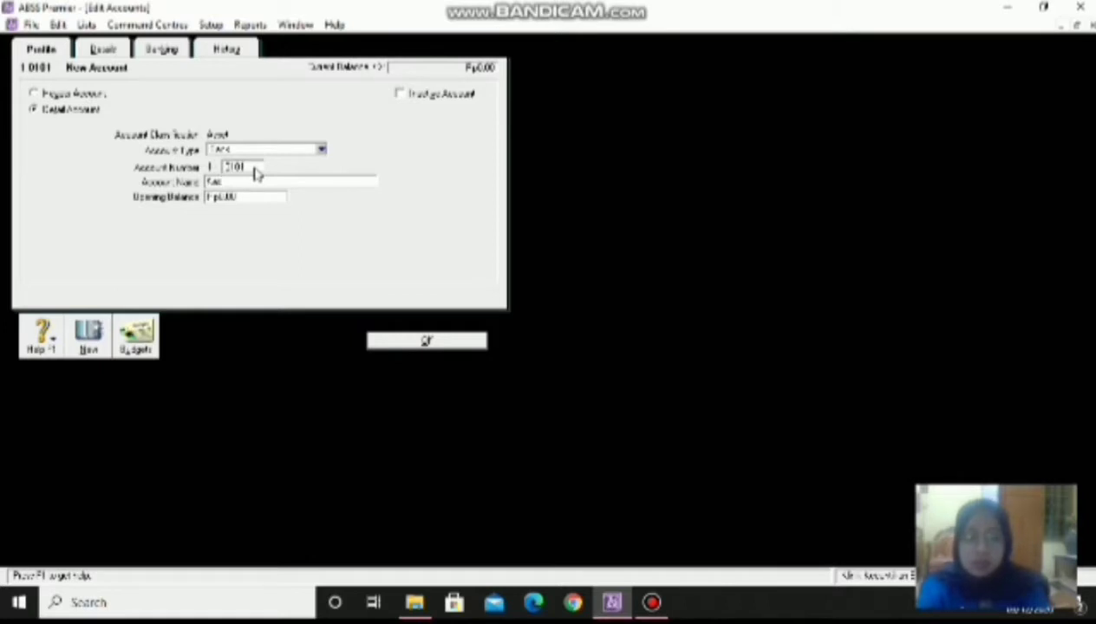
pyautogui.write('Kas')
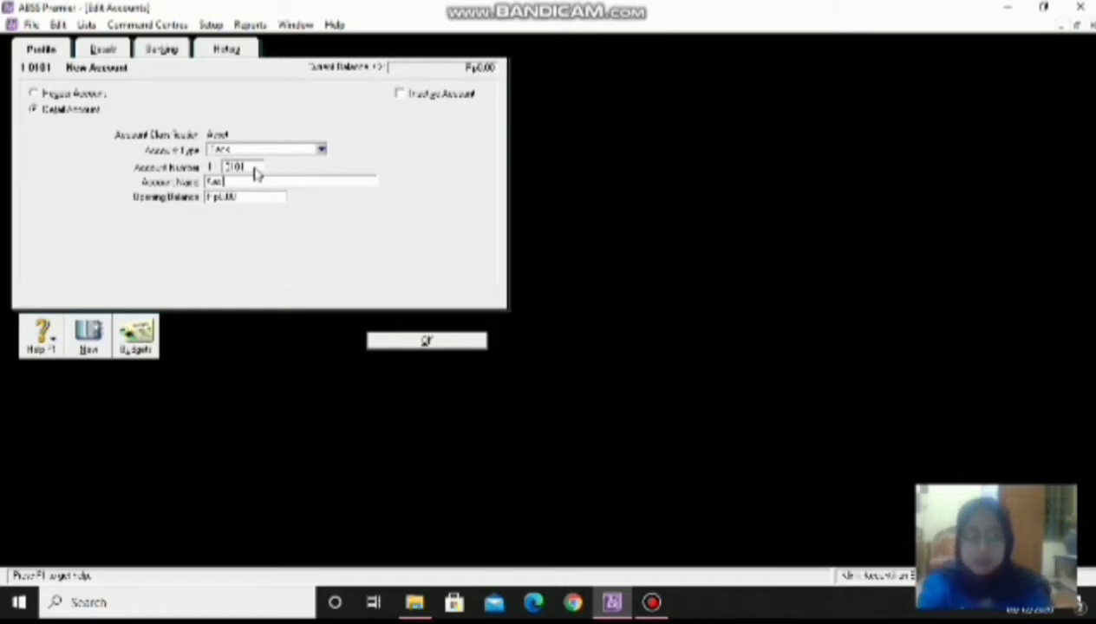
pyautogui.write(' USD')
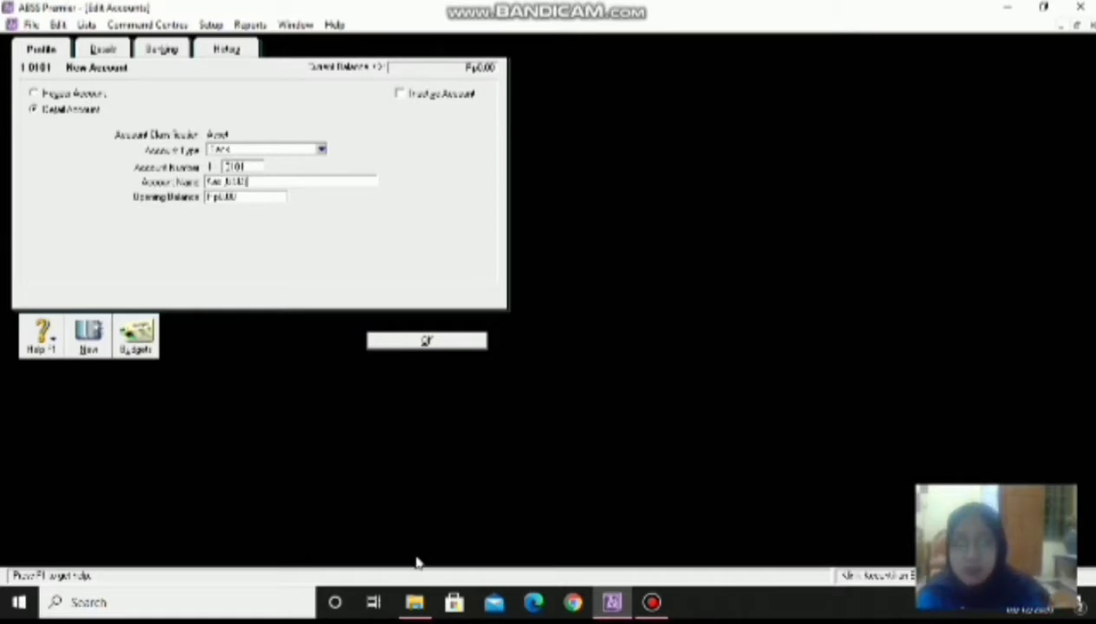
pyautogui.click(406, 343)
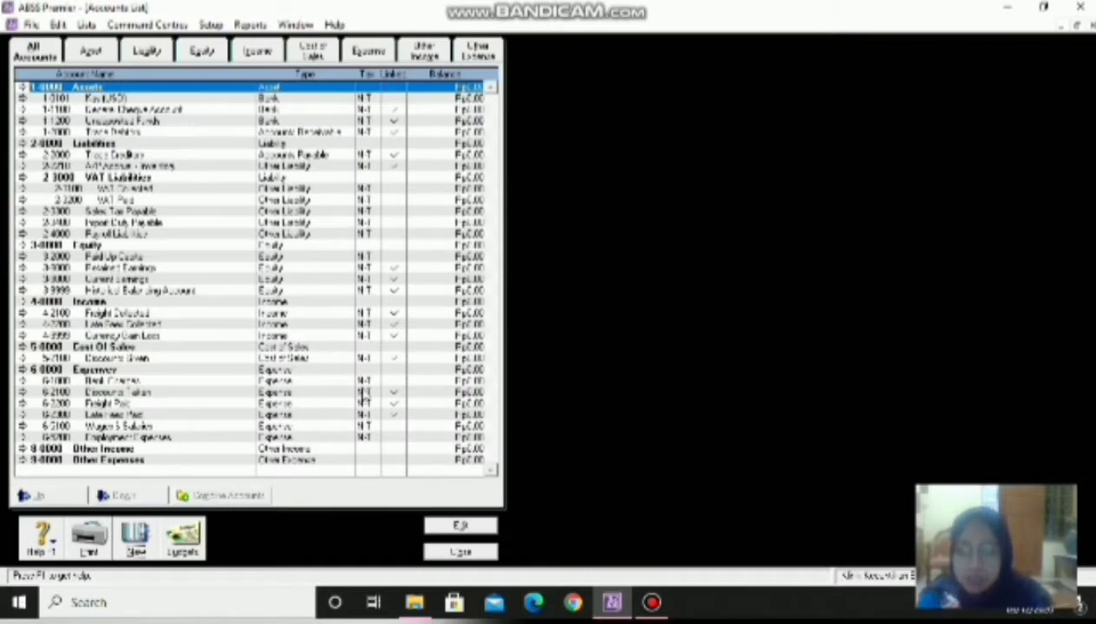
# - Add another new account named 'Kas Kecil' and return to the list
pyautogui.click(135, 538)
pyautogui.click(248, 169)
pyautogui.write('Kas')
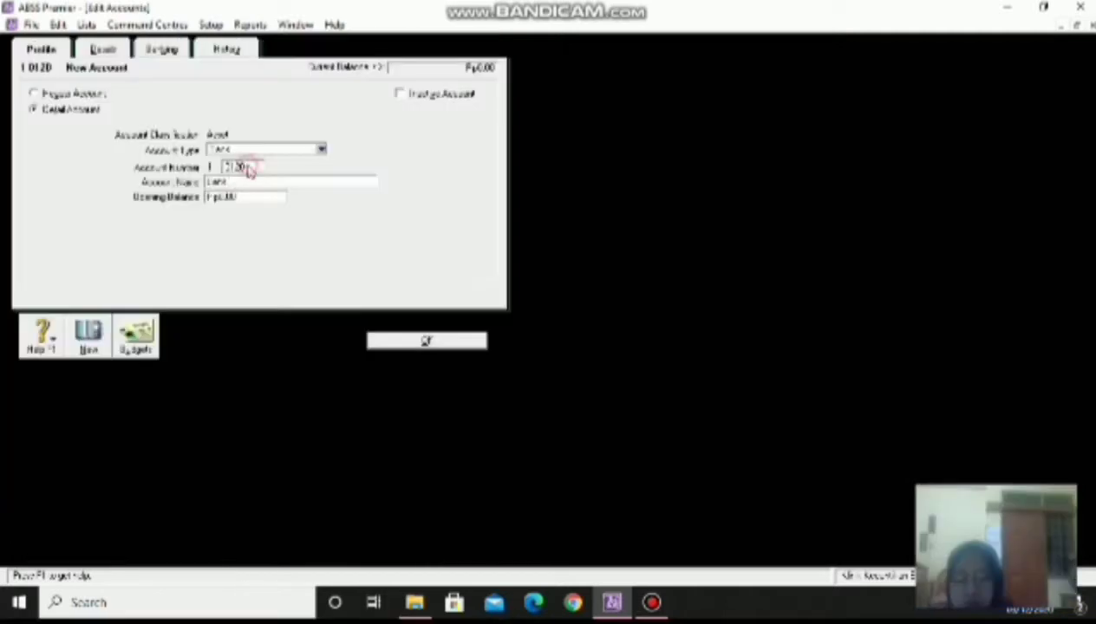
pyautogui.write(' Kec')
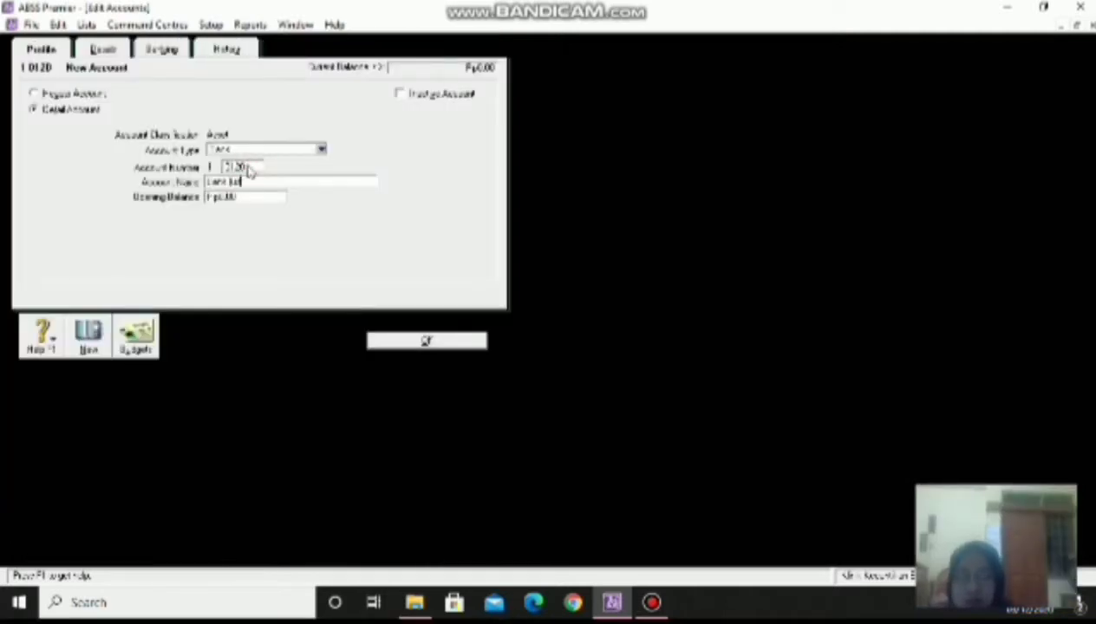
pyautogui.press('BackSpace')
pyautogui.press('BackSpace')
pyautogui.write('ecil')
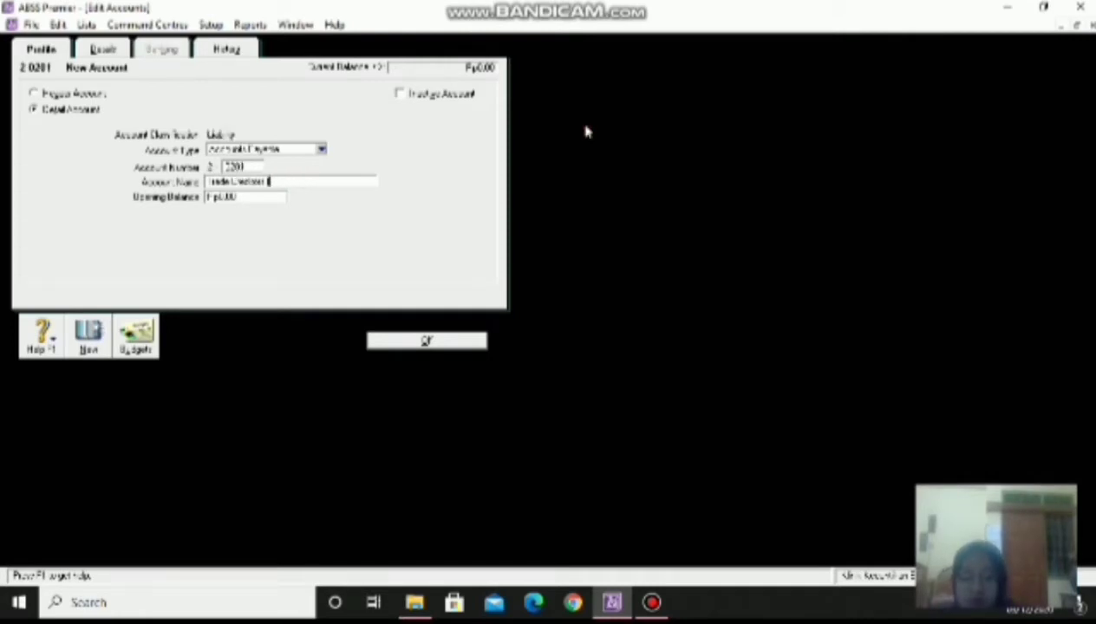
pyautogui.click(371, 338)
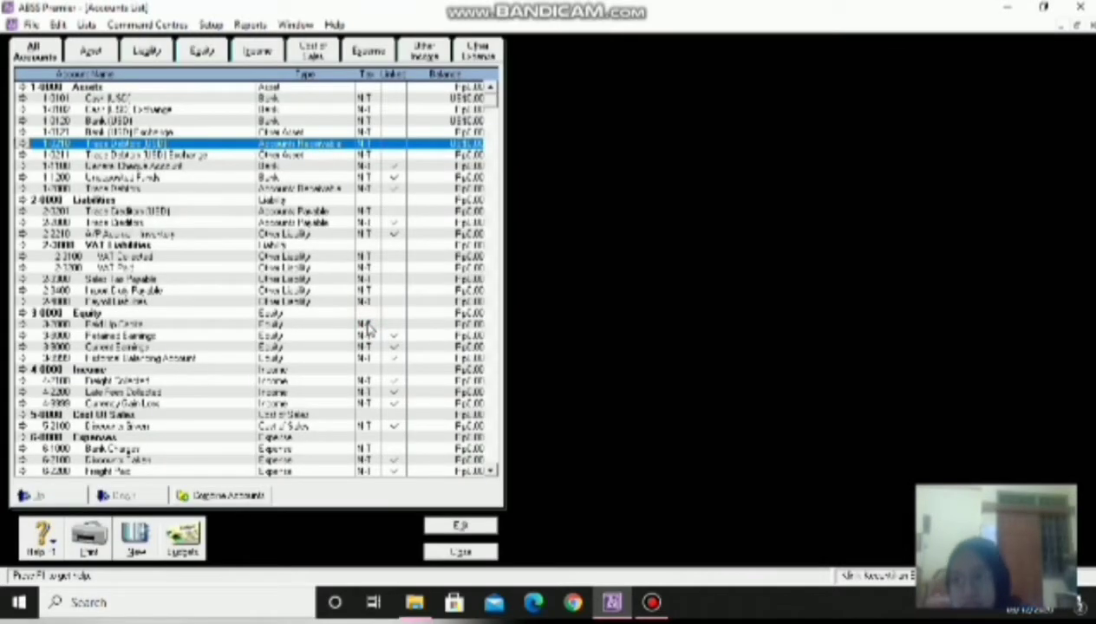
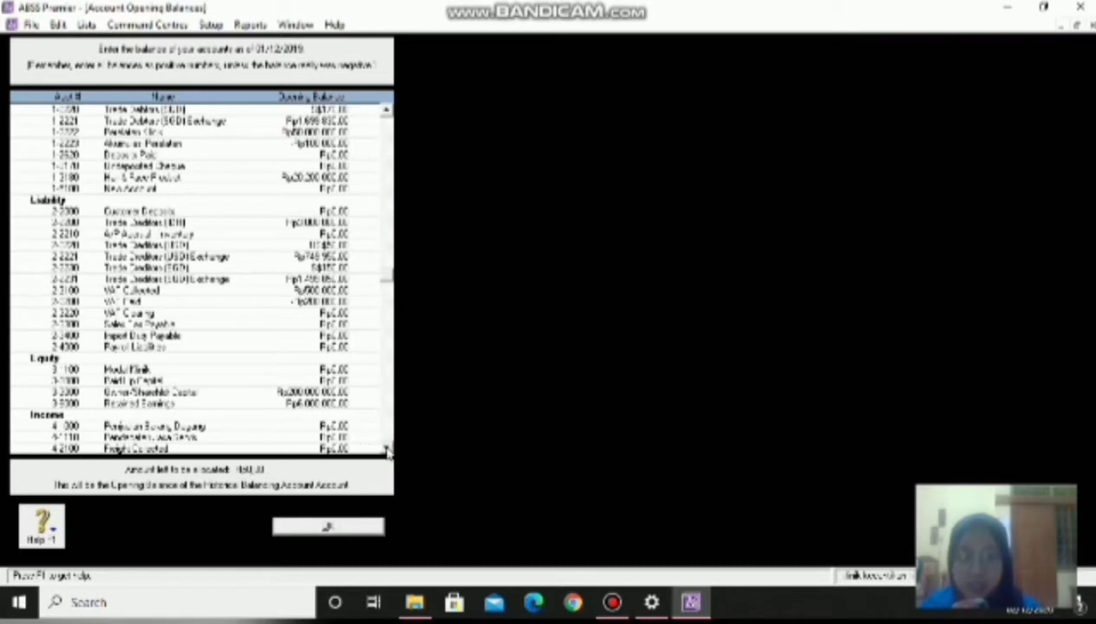
# - Scroll through the Account Opening Balances list and accept it with OK
pyautogui.click(387, 449)
pyautogui.click(386, 449)
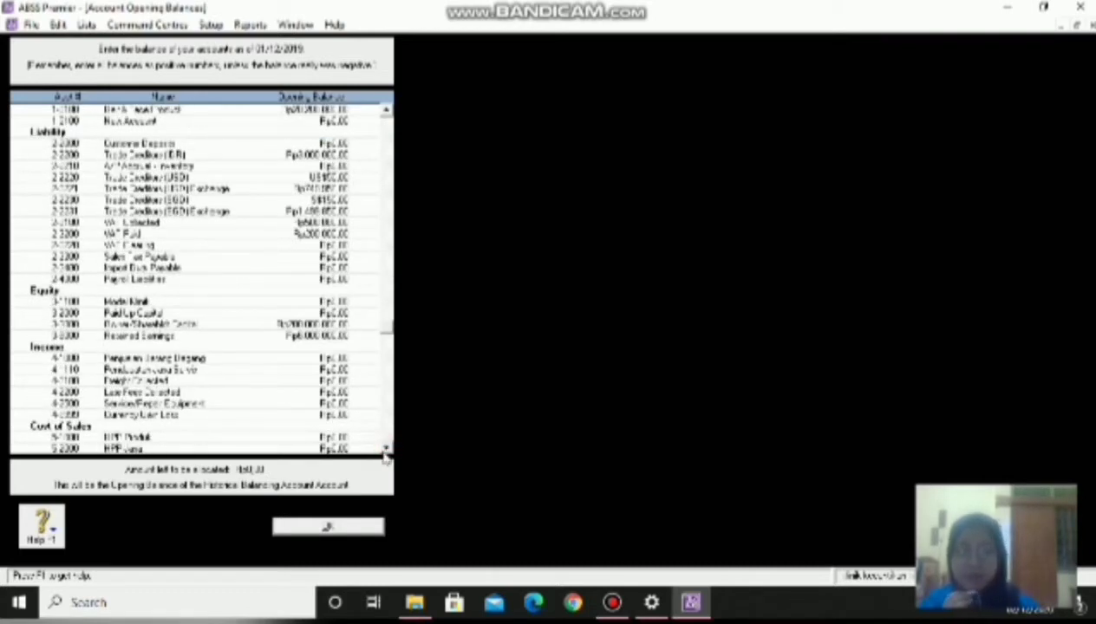
pyautogui.click(327, 527)
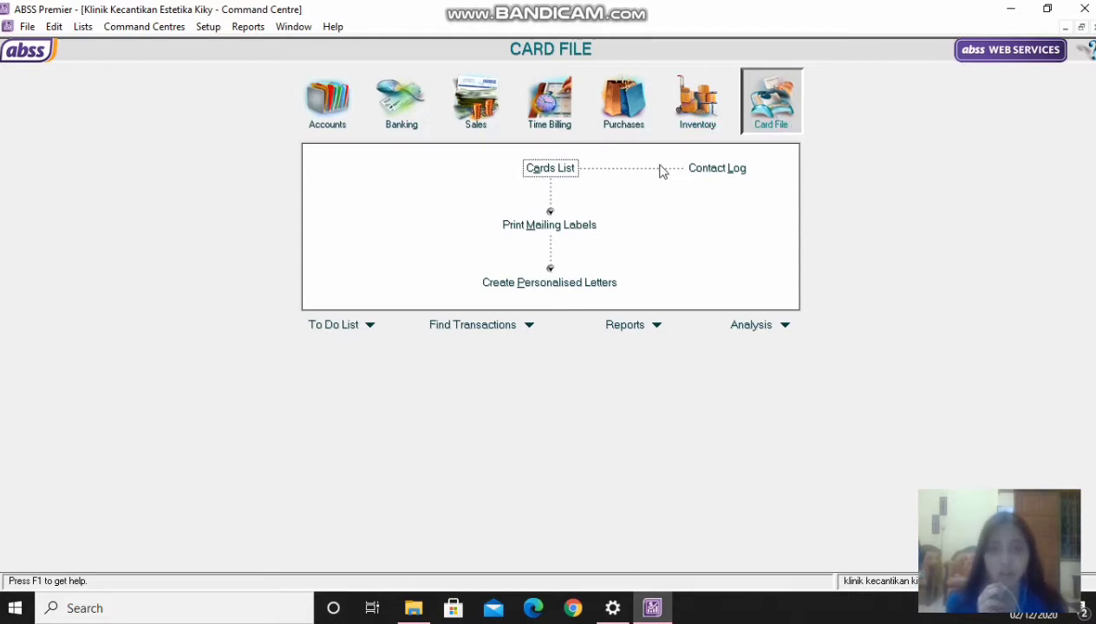
pyautogui.click(564, 170)
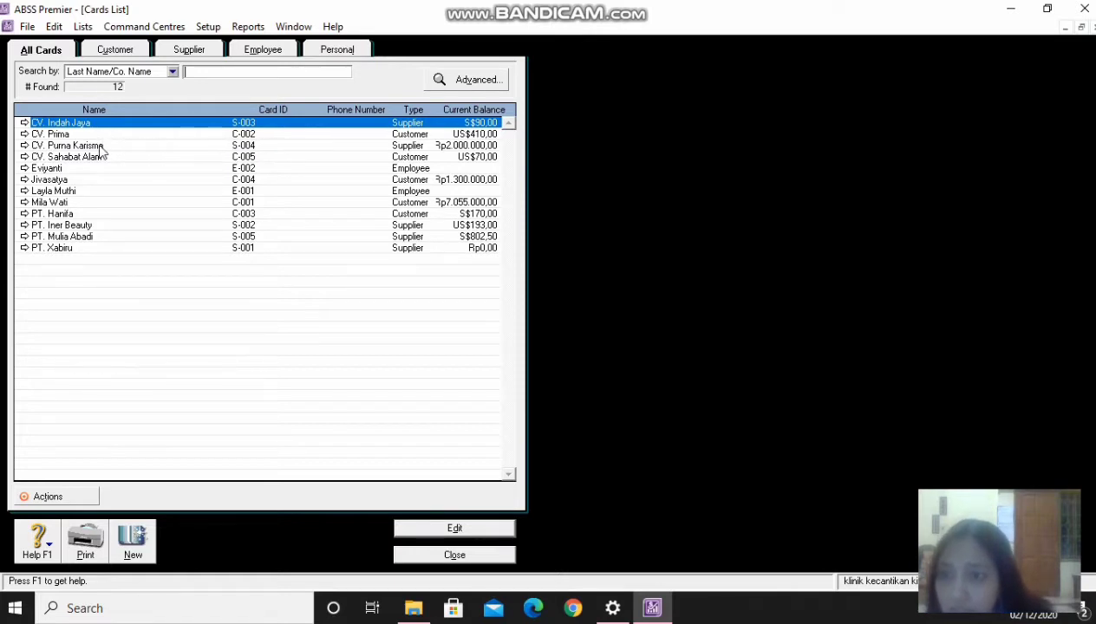
pyautogui.doubleClick(26, 146)
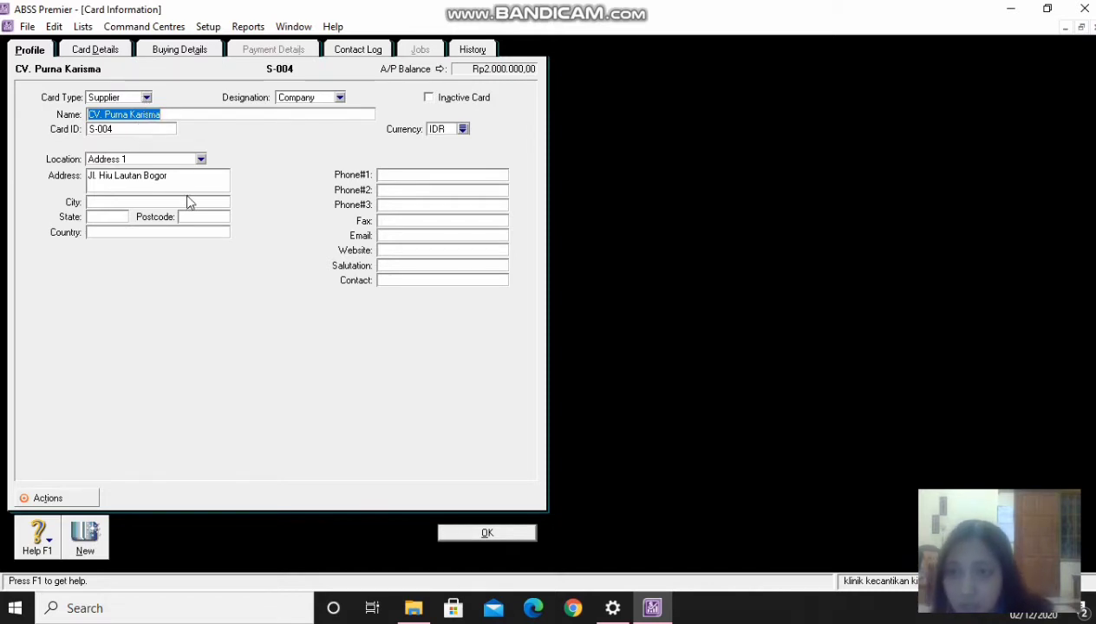
pyautogui.click(462, 130)
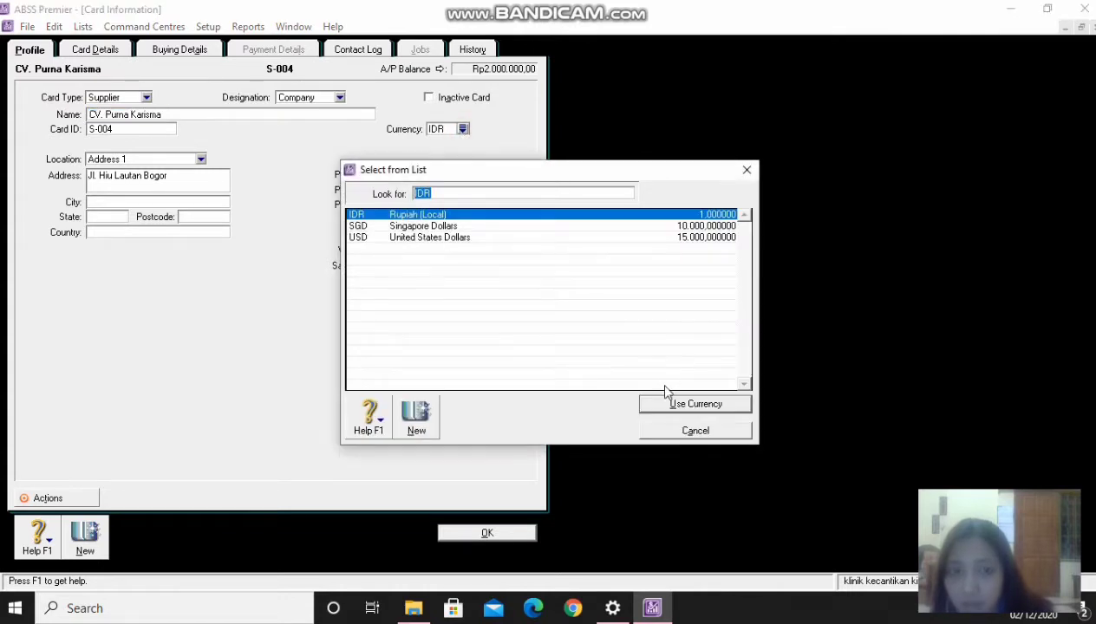
pyautogui.click(668, 403)
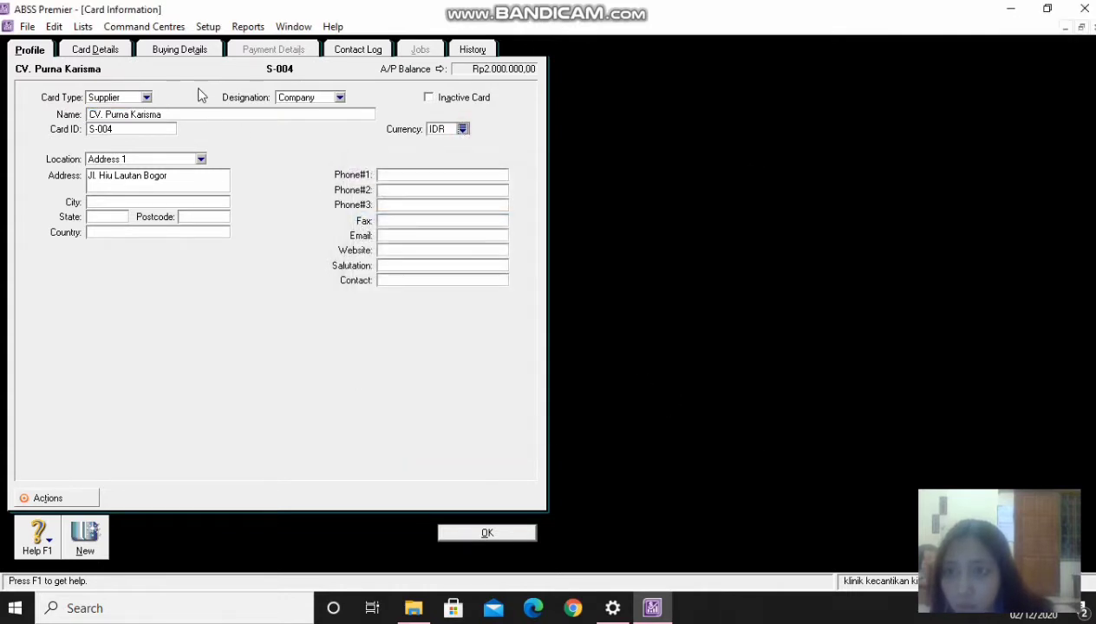
pyautogui.click(182, 57)
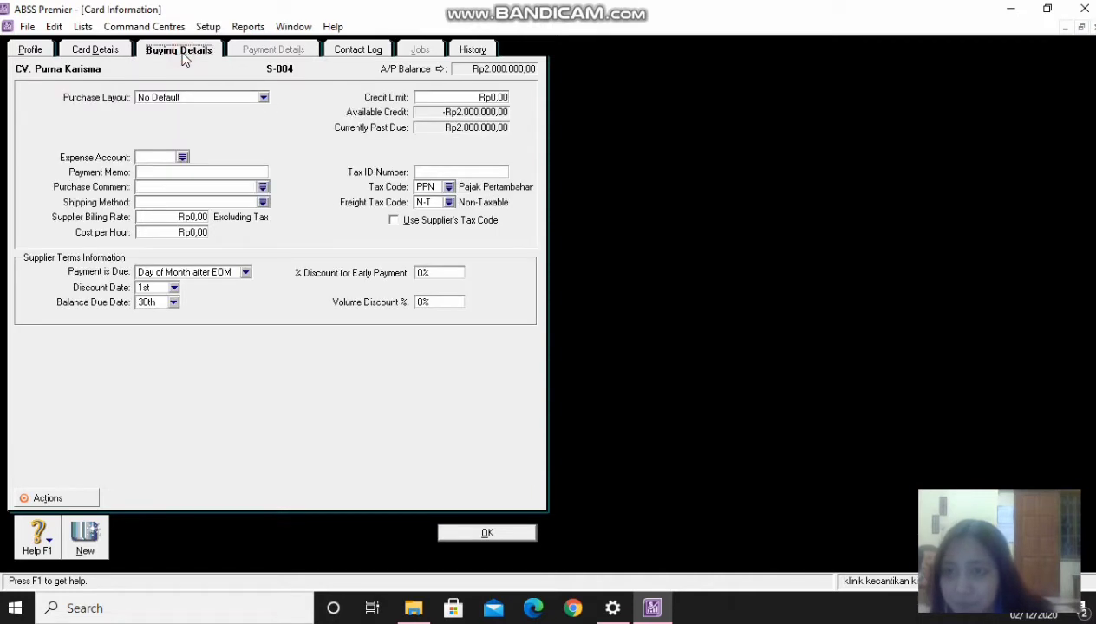
pyautogui.click(111, 49)
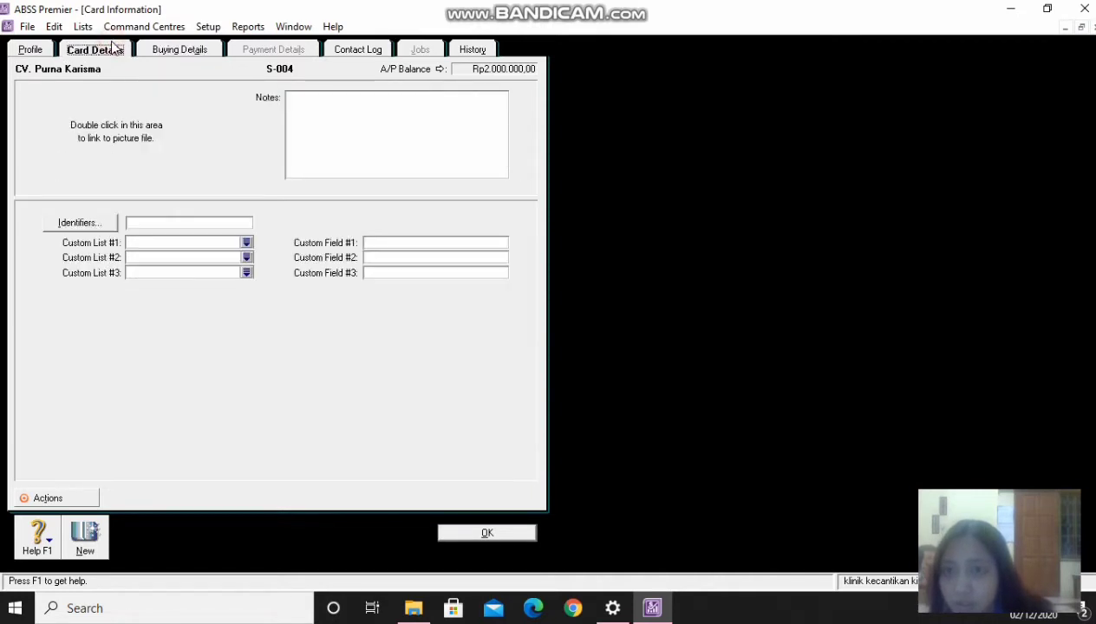
pyautogui.click(43, 50)
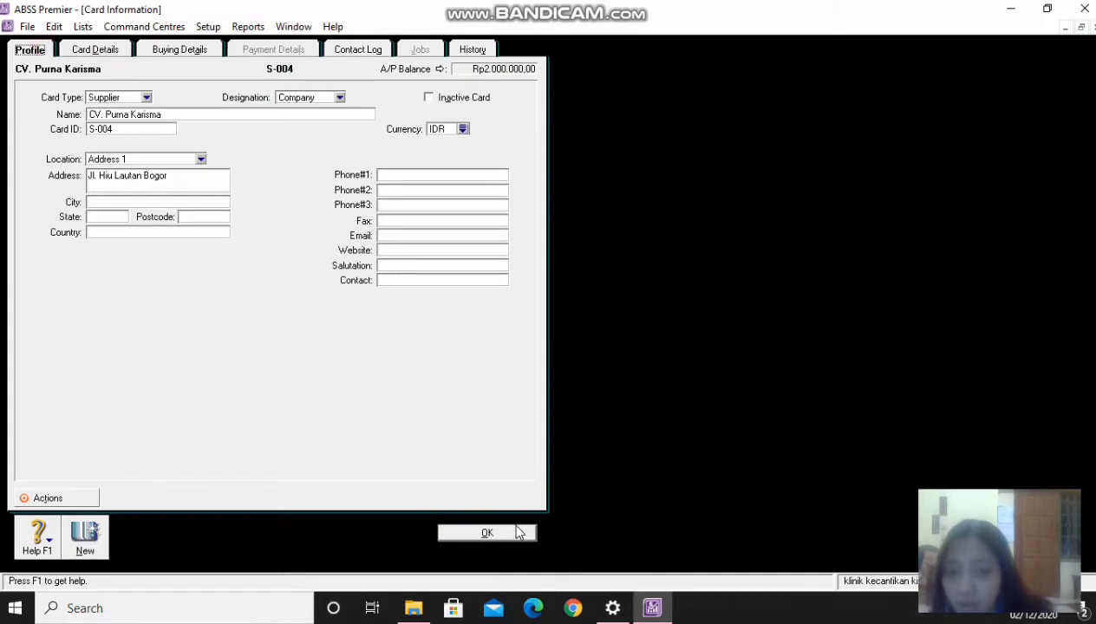
pyautogui.click(518, 533)
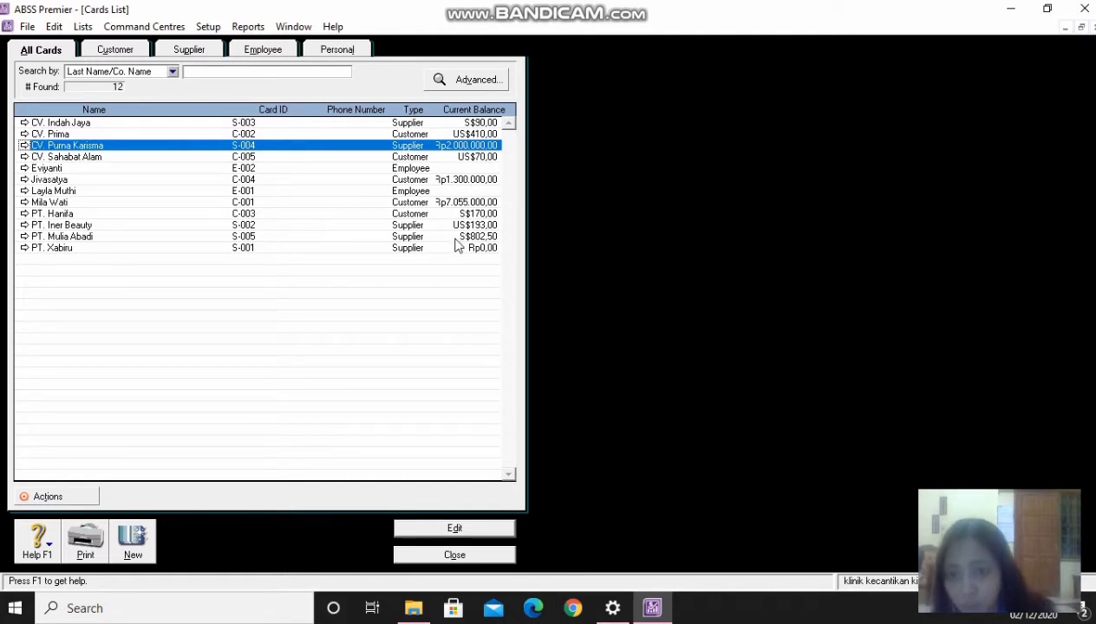
pyautogui.click(439, 556)
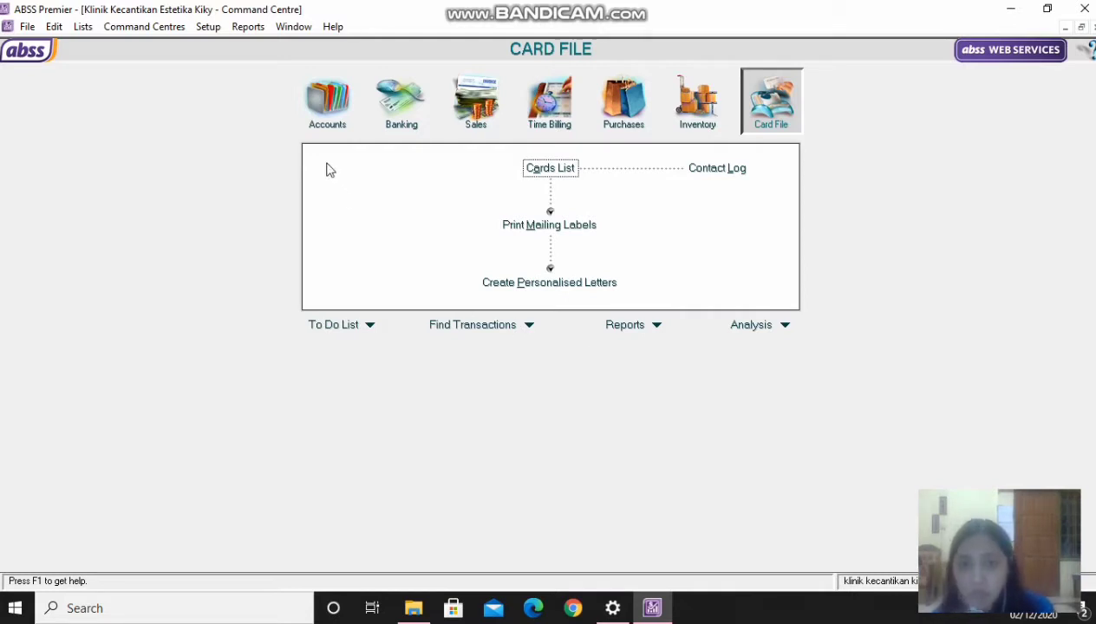
# - Cancel an empty Record Journal Entry in Accounts and open the Transaction Journal's general entries
pyautogui.click(327, 128)
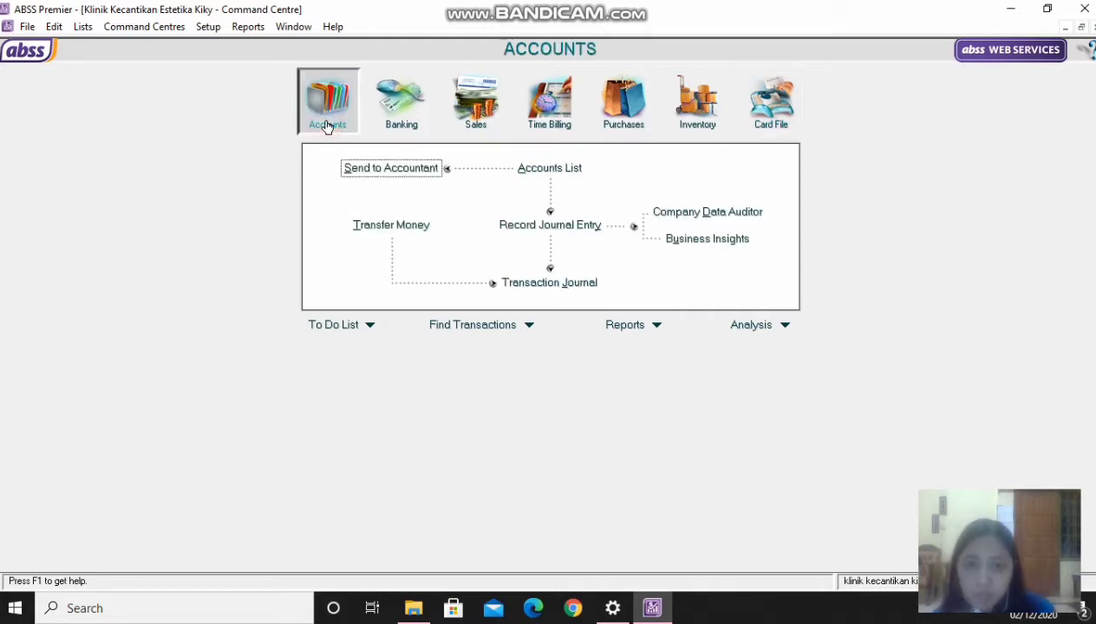
pyautogui.click(569, 226)
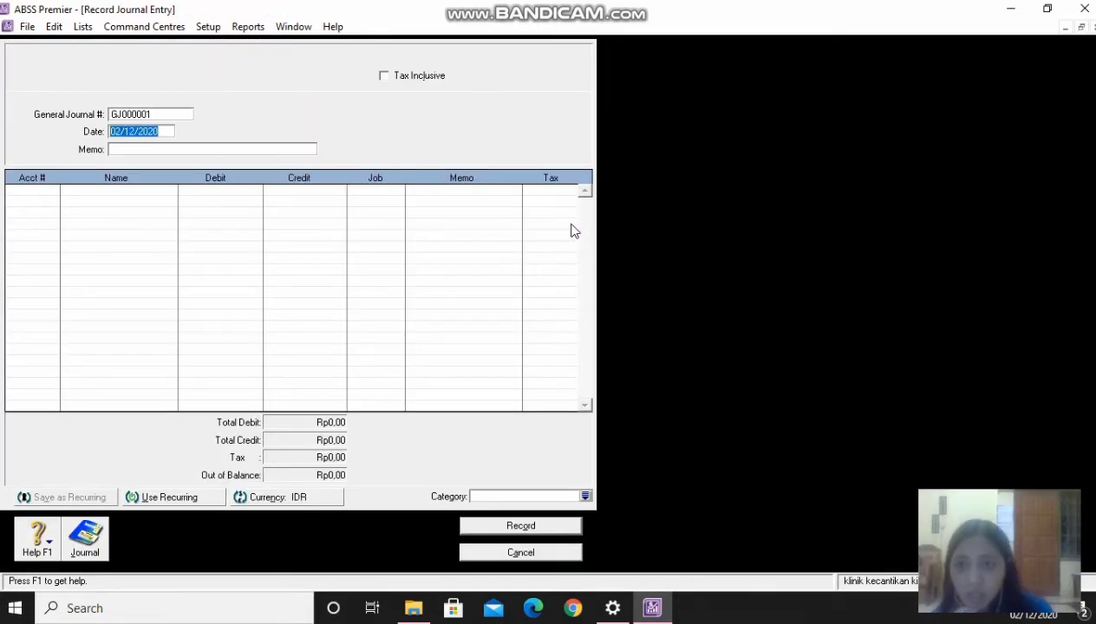
pyautogui.click(500, 553)
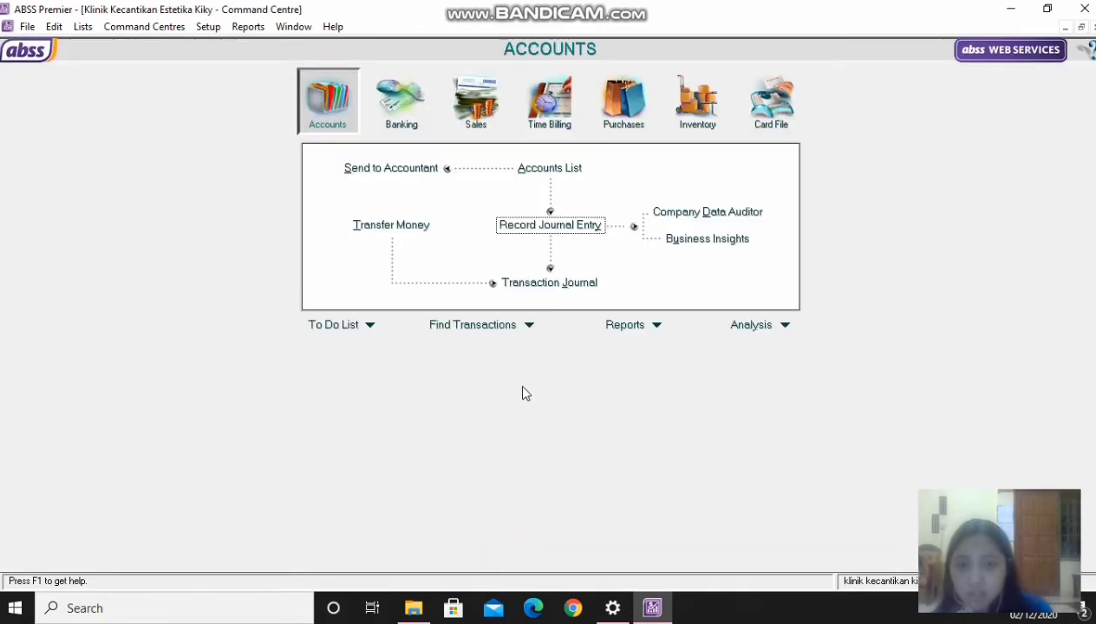
pyautogui.click(550, 285)
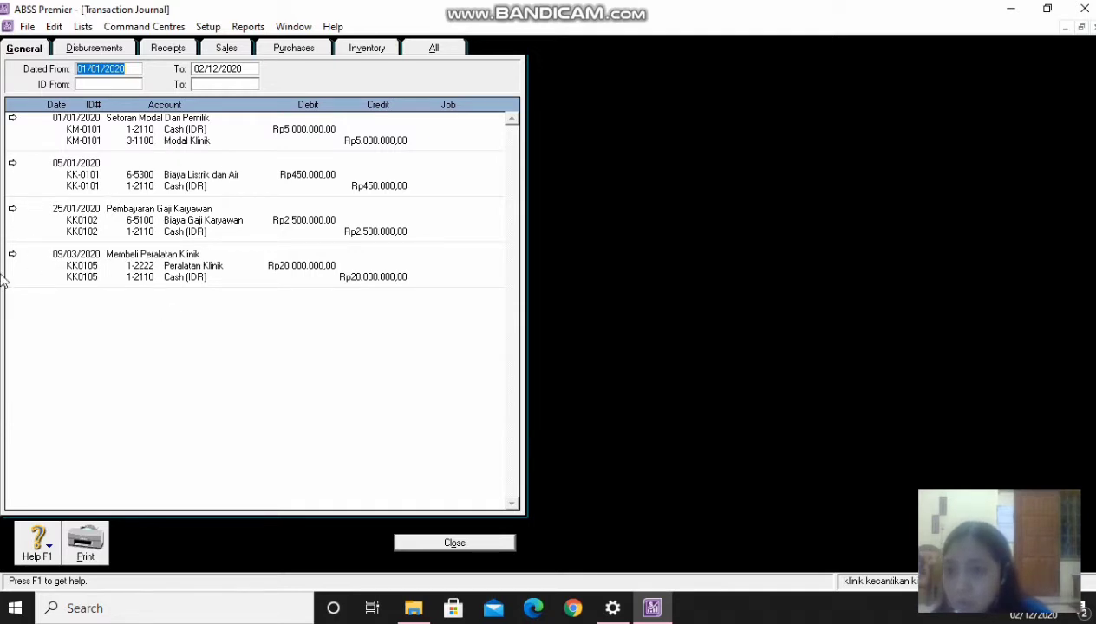
# - View the KM-0101 owner's capital journal entry, then close the Transaction Journal
pyautogui.click(12, 119)
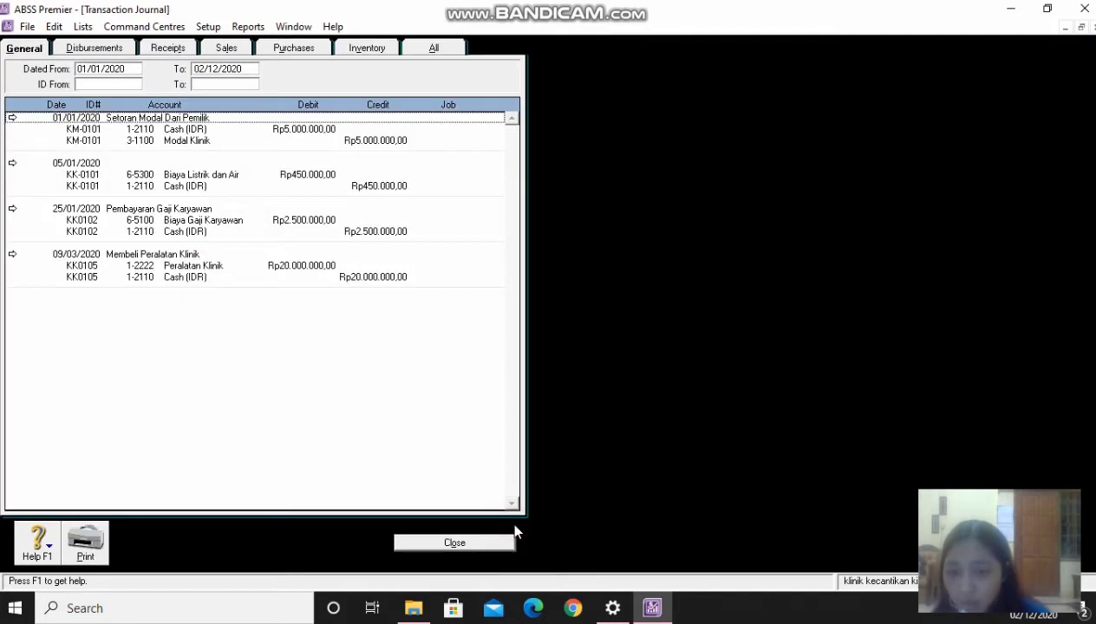
pyautogui.click(435, 544)
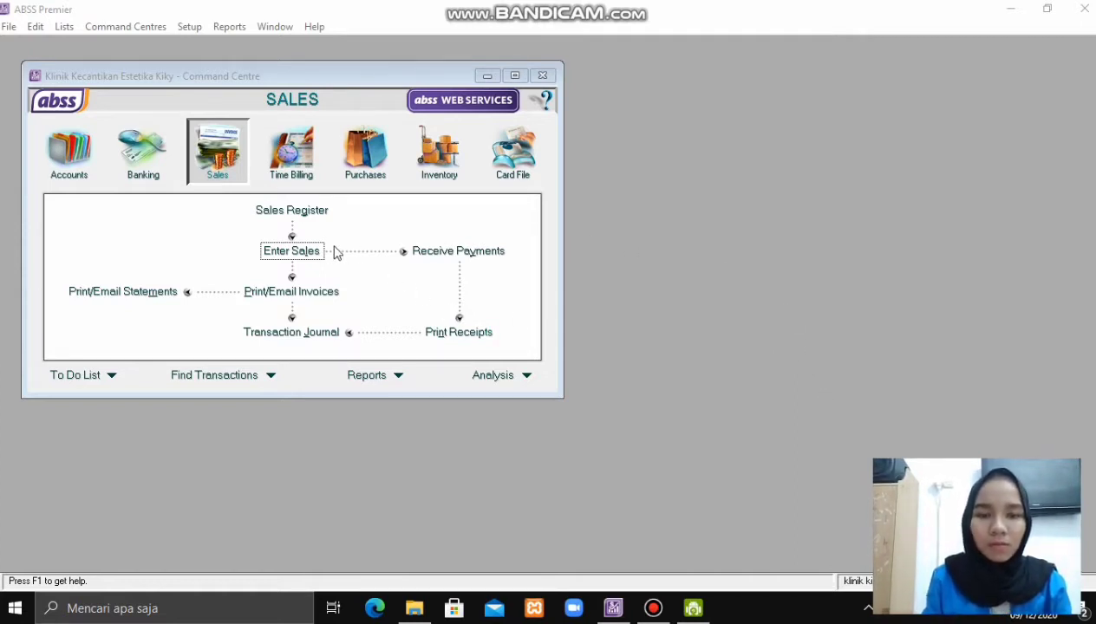
# - Start a new sales INVOICE and select the individual customer to bill
pyautogui.click(232, 178)
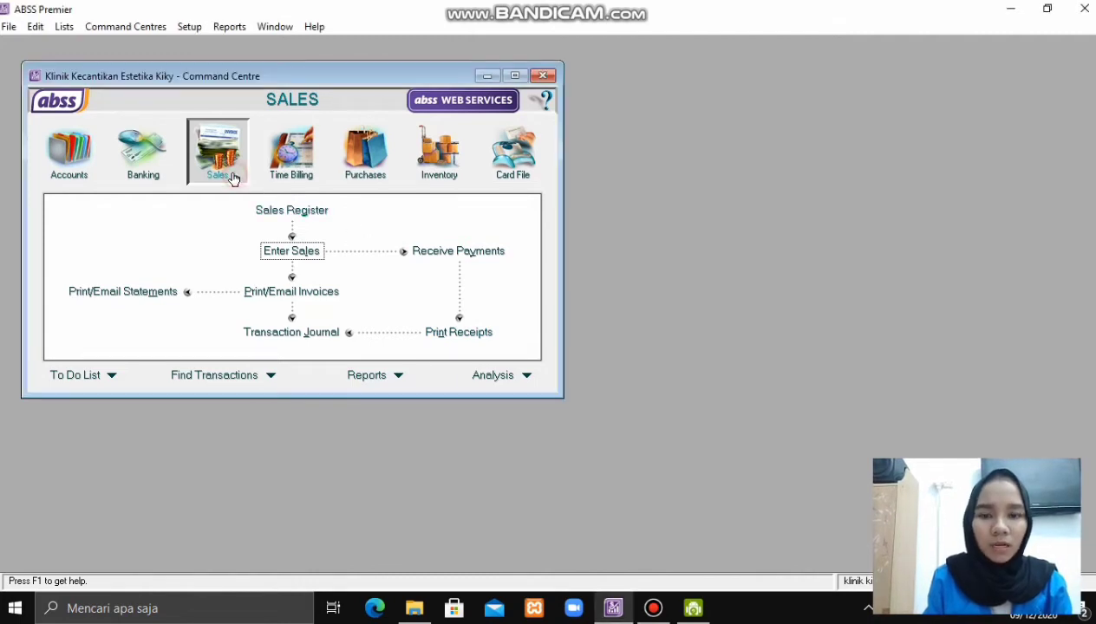
pyautogui.click(311, 253)
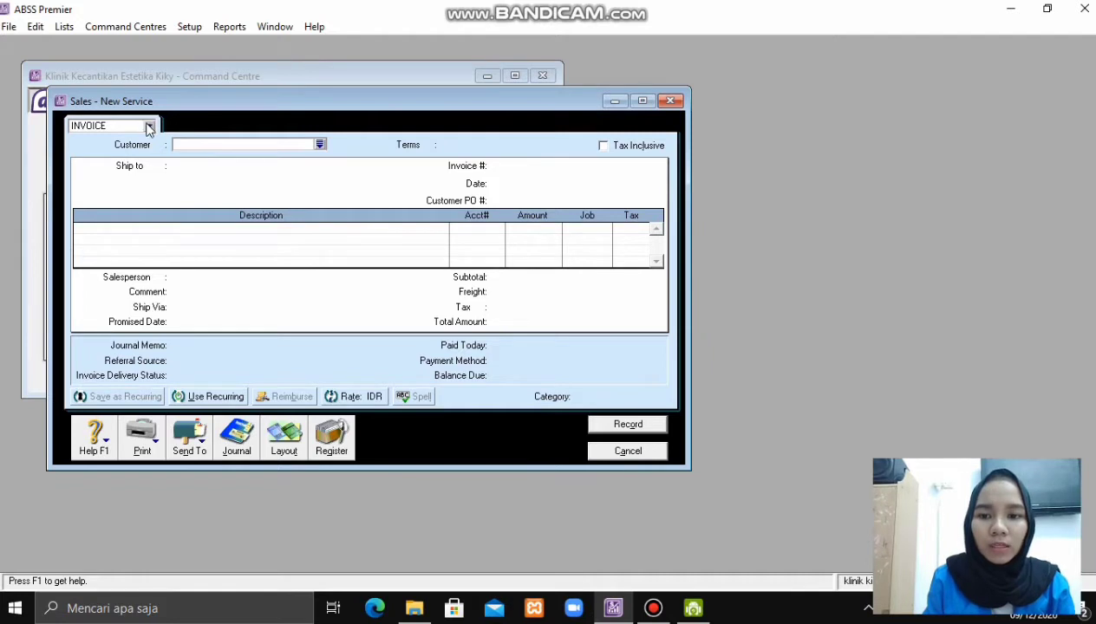
pyautogui.click(148, 126)
pyautogui.click(141, 165)
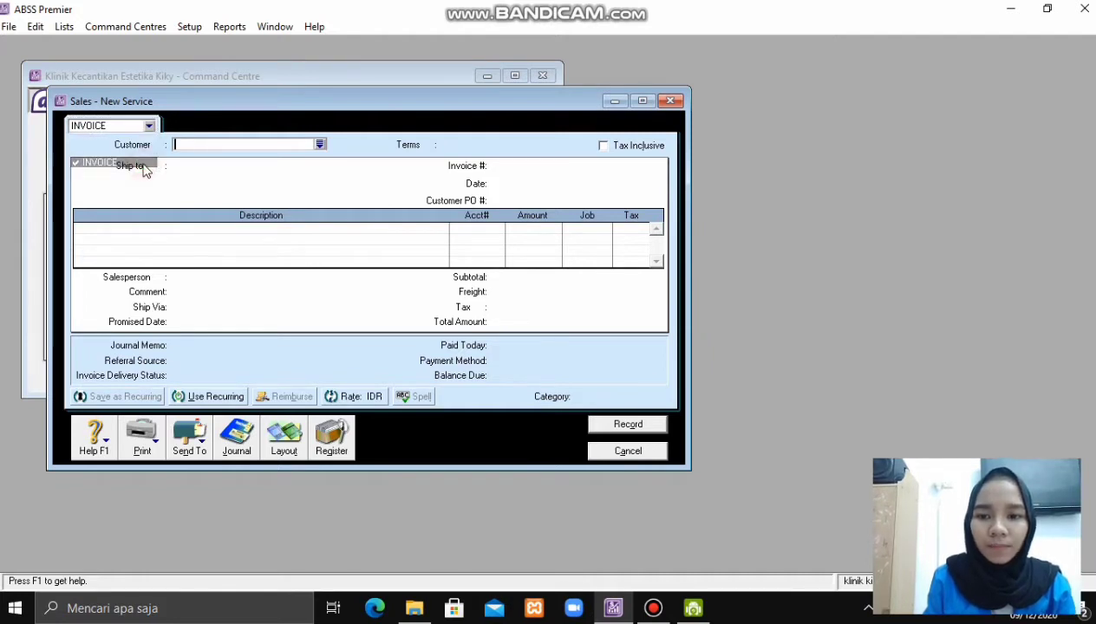
pyautogui.click(320, 144)
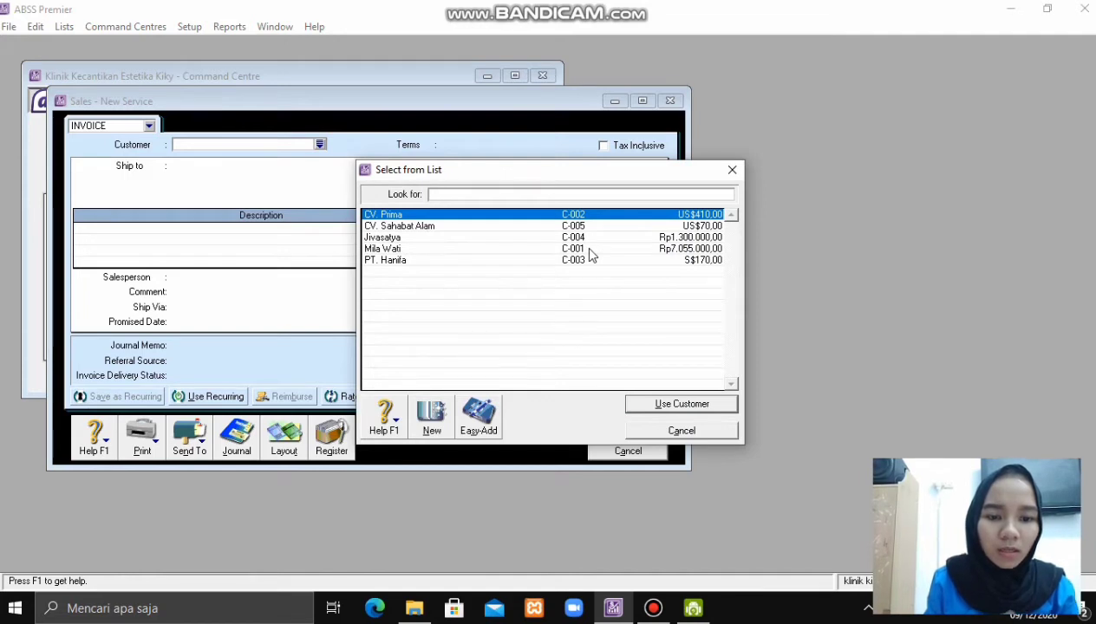
pyautogui.click(589, 248)
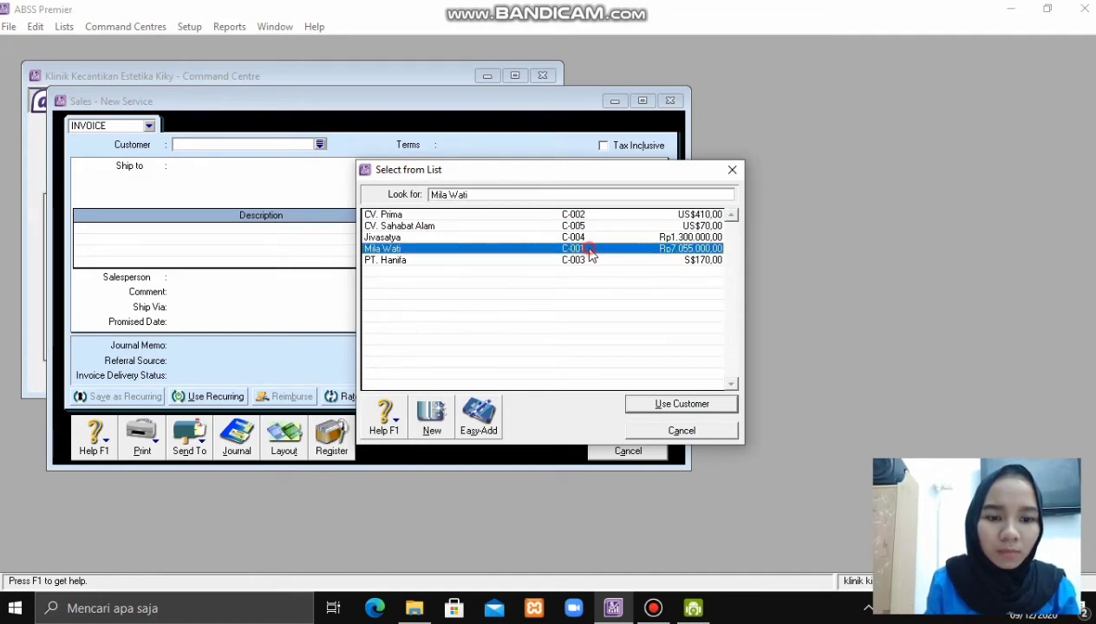
pyautogui.click(694, 407)
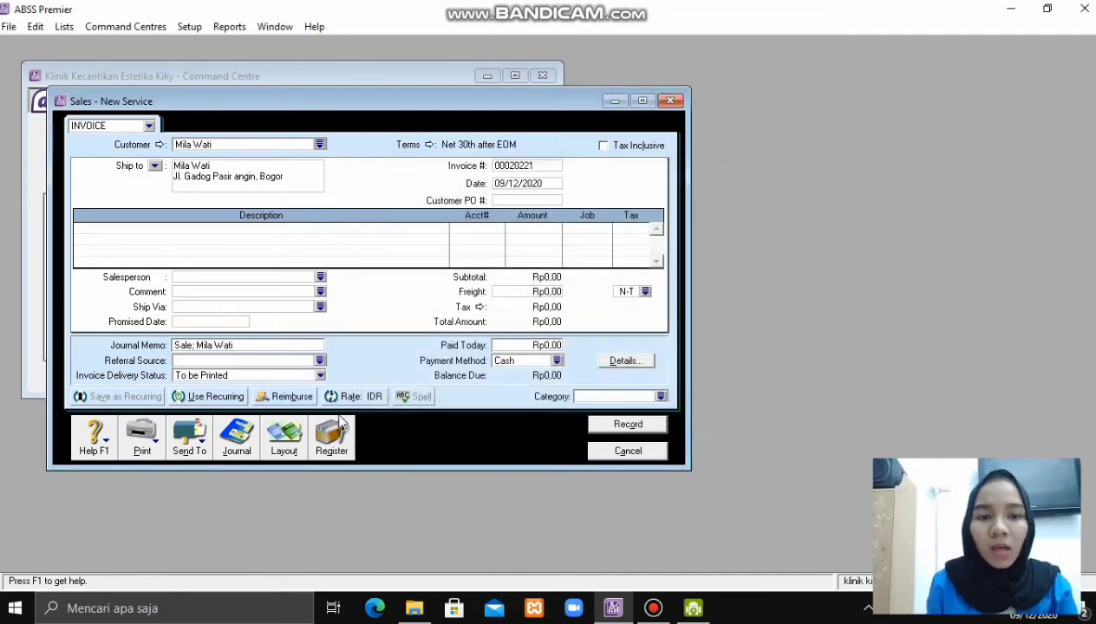
# - Switch the invoice to the Item layout
pyautogui.click(286, 446)
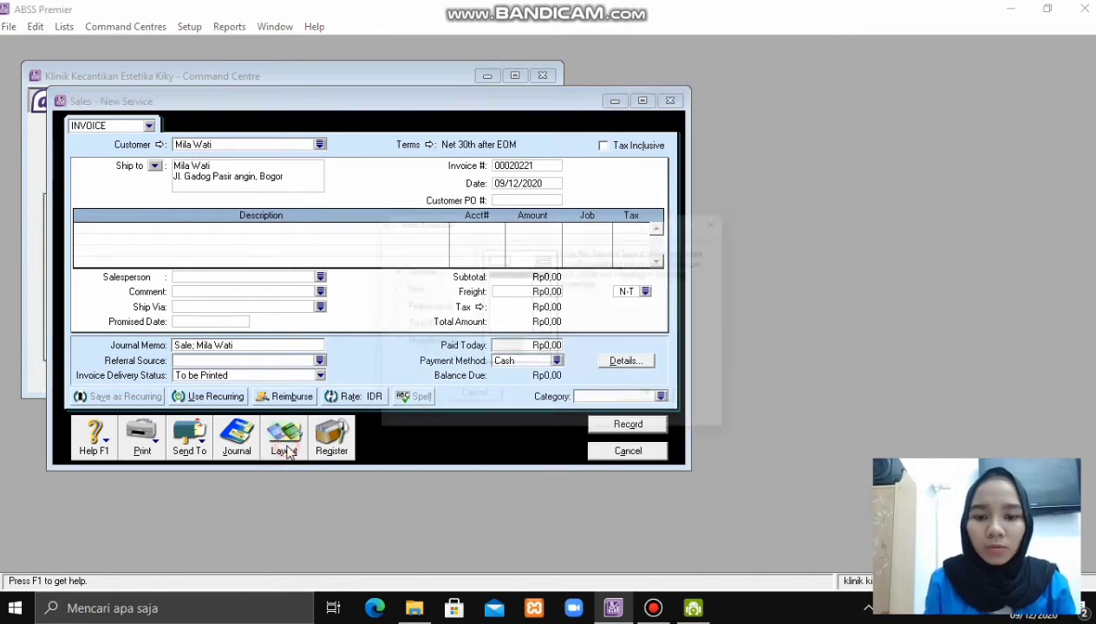
pyautogui.click(416, 289)
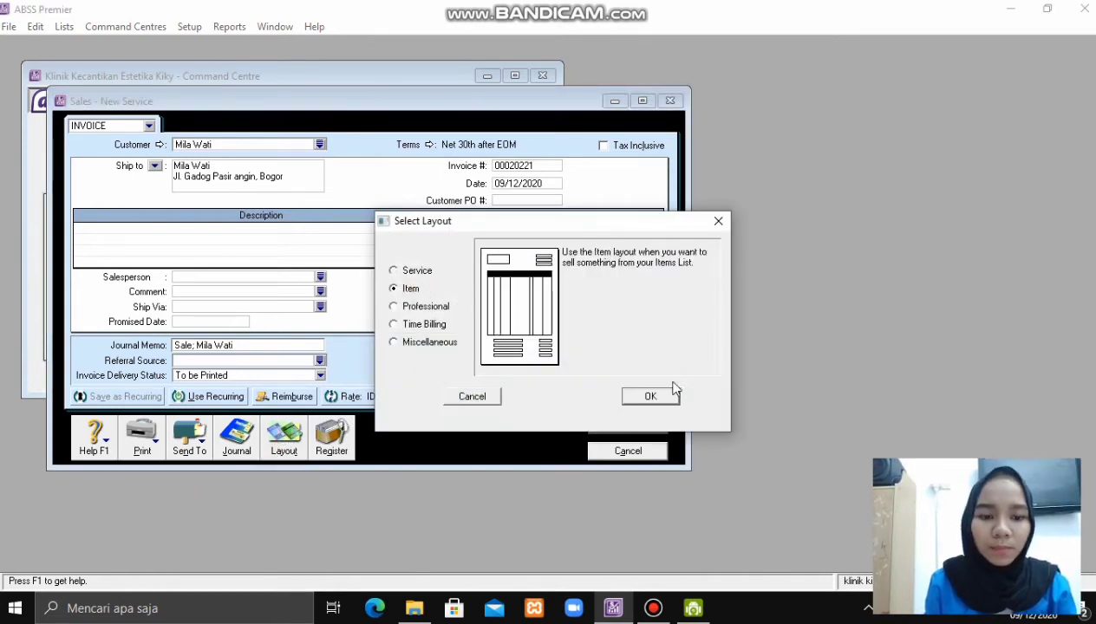
pyautogui.click(661, 397)
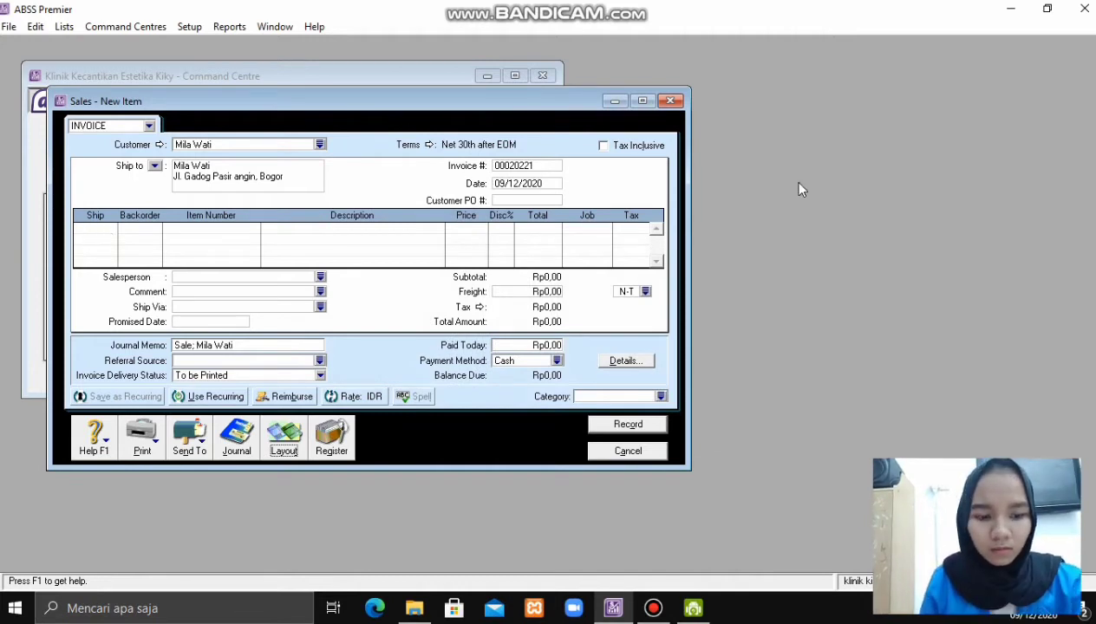
# - Add invoice lines shipping 20 of item P01 and 20 of item P02
pyautogui.click(103, 229)
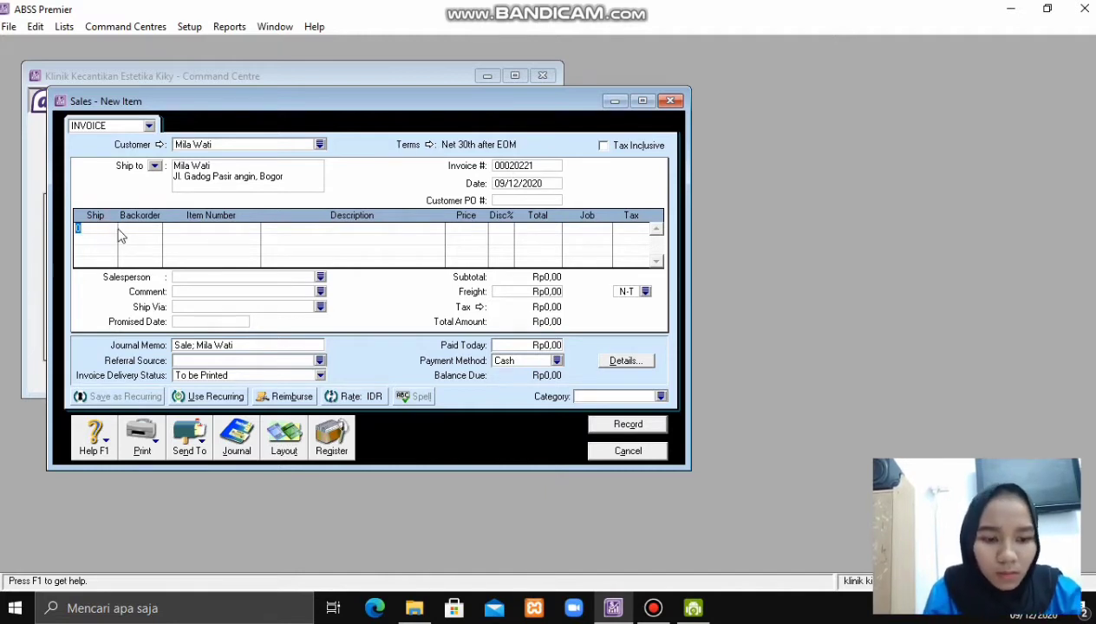
pyautogui.write('20')
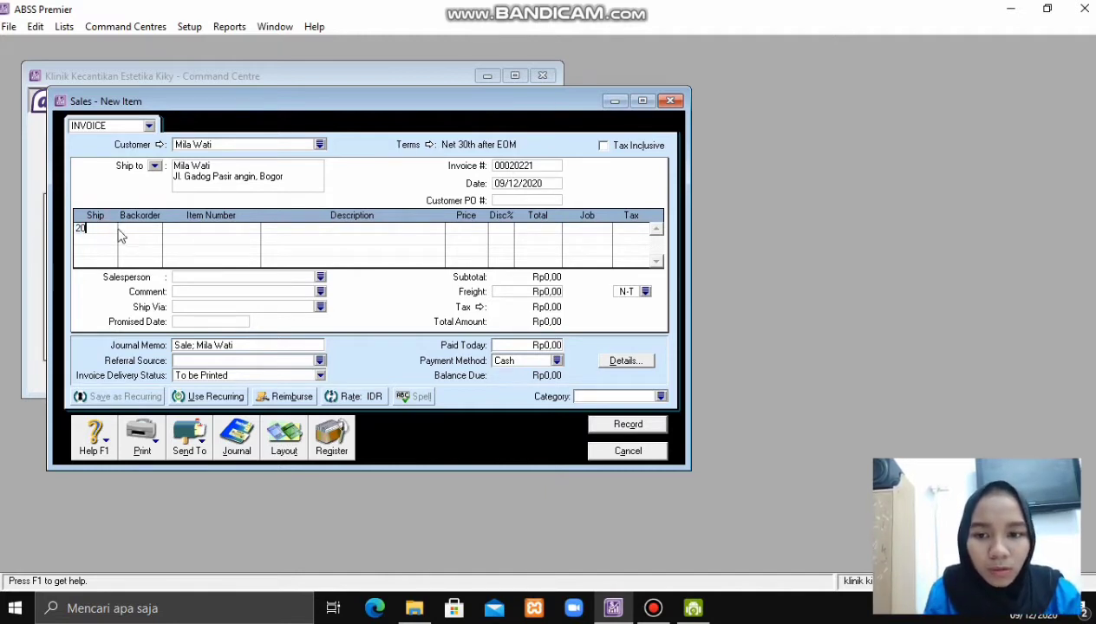
pyautogui.click(237, 226)
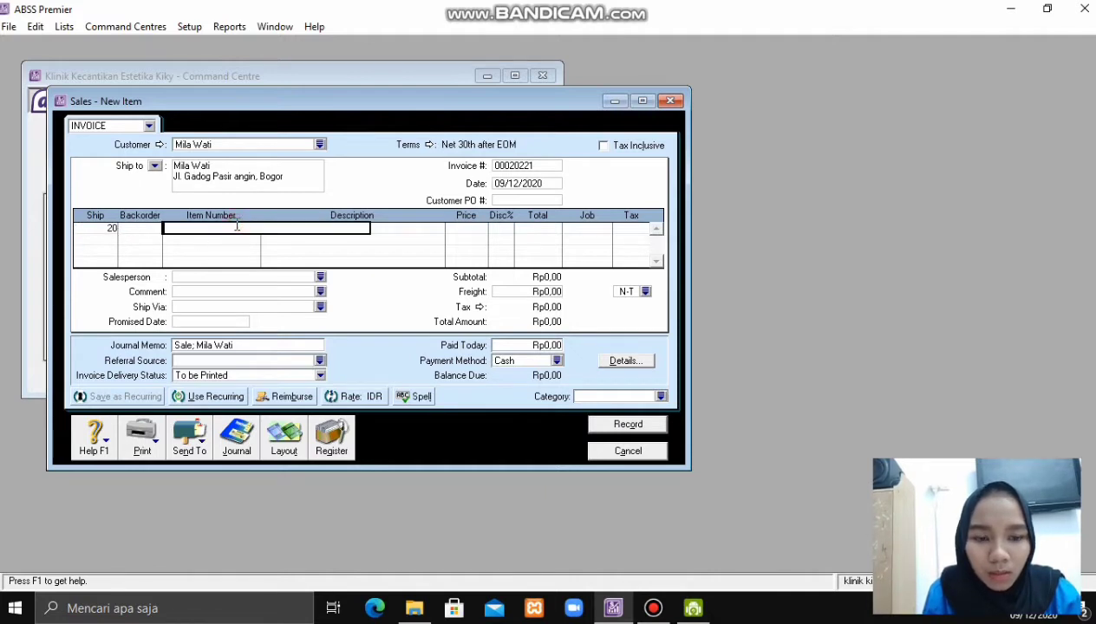
pyautogui.write('P01')
pyautogui.press('Tab')
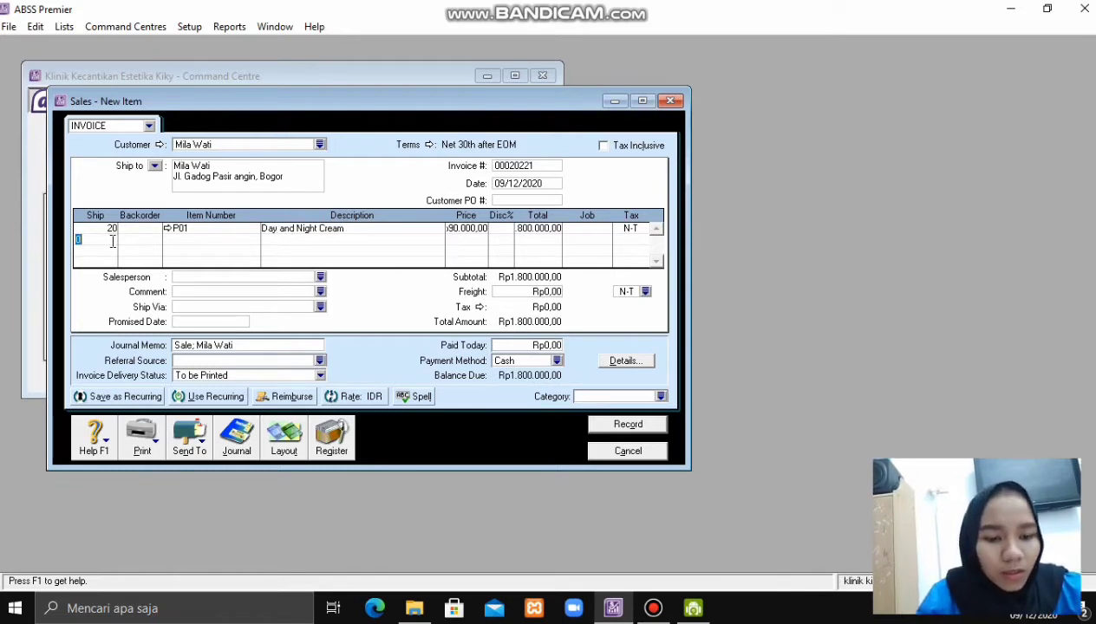
pyautogui.press('Return')
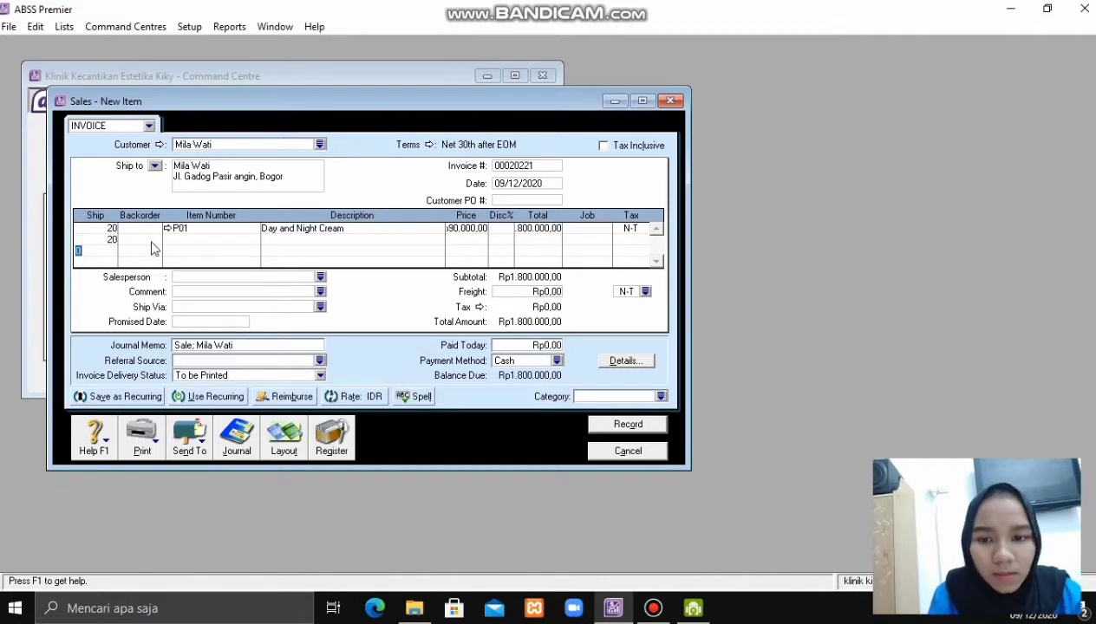
pyautogui.click(185, 239)
pyautogui.write('P02')
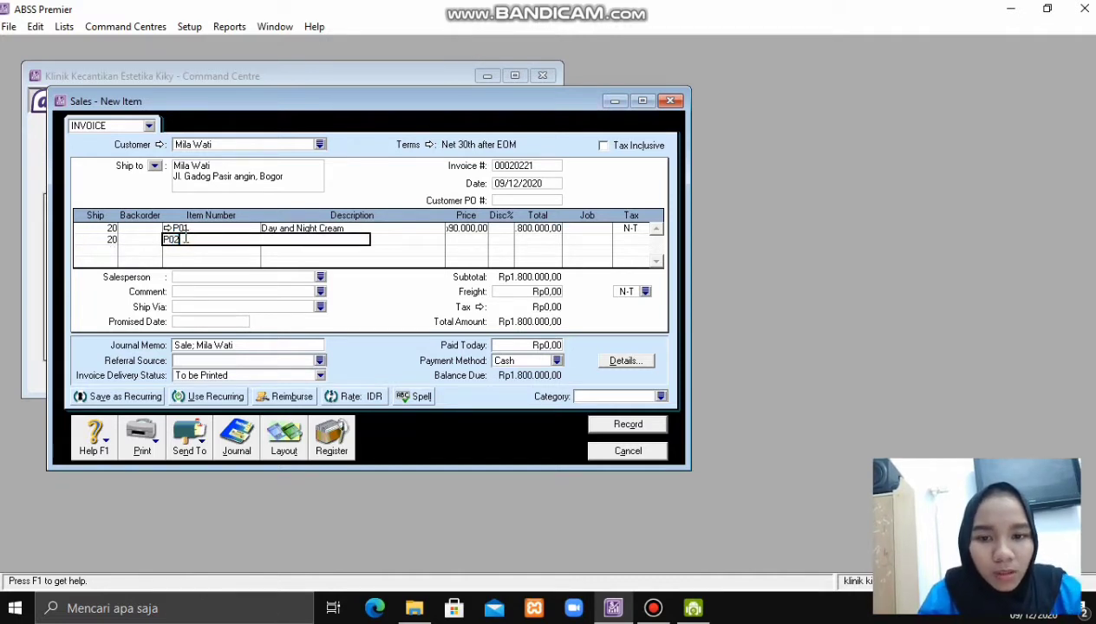
pyautogui.press('Return')
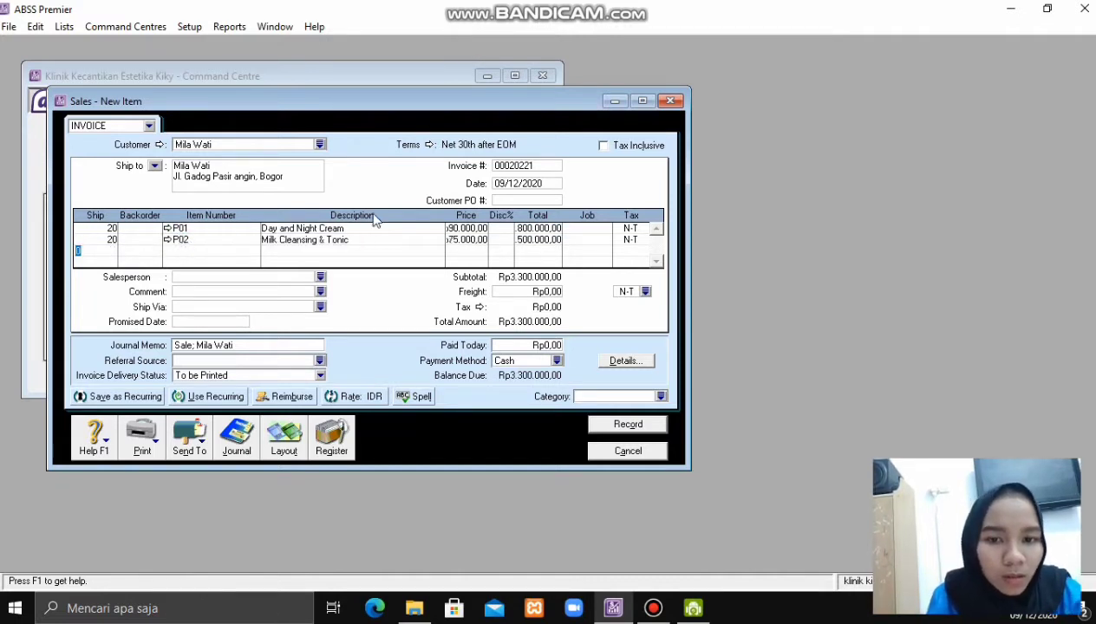
pyautogui.click(588, 239)
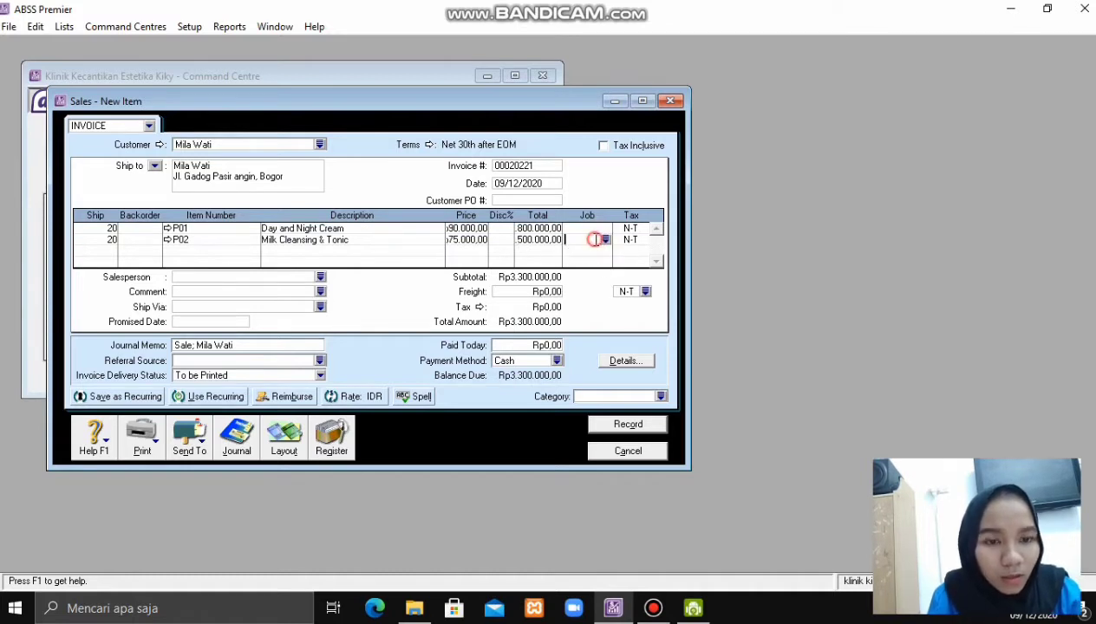
# - Replace the invoice number with FJ110120 and clear the date for re-entry
pyautogui.click(543, 166)
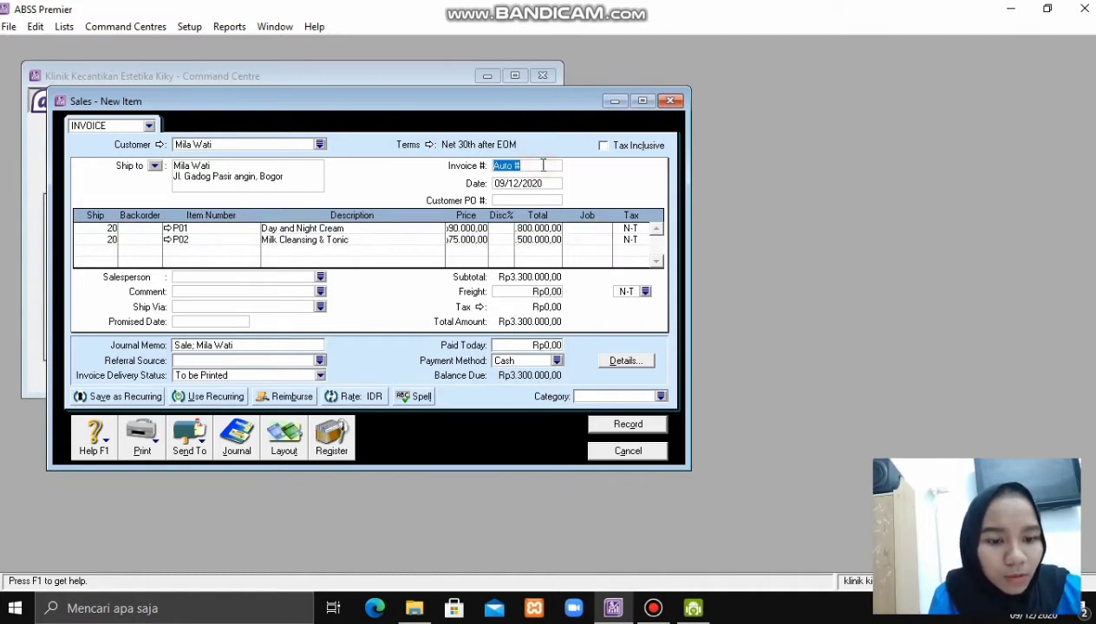
pyautogui.press('BackSpace')
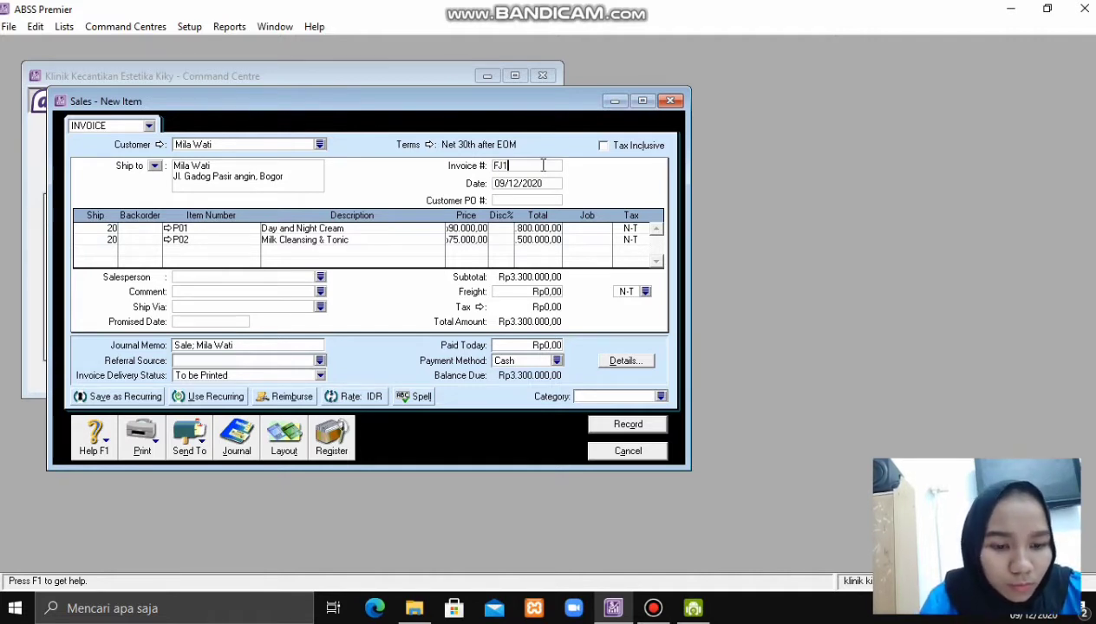
pyautogui.write('FJ110120')
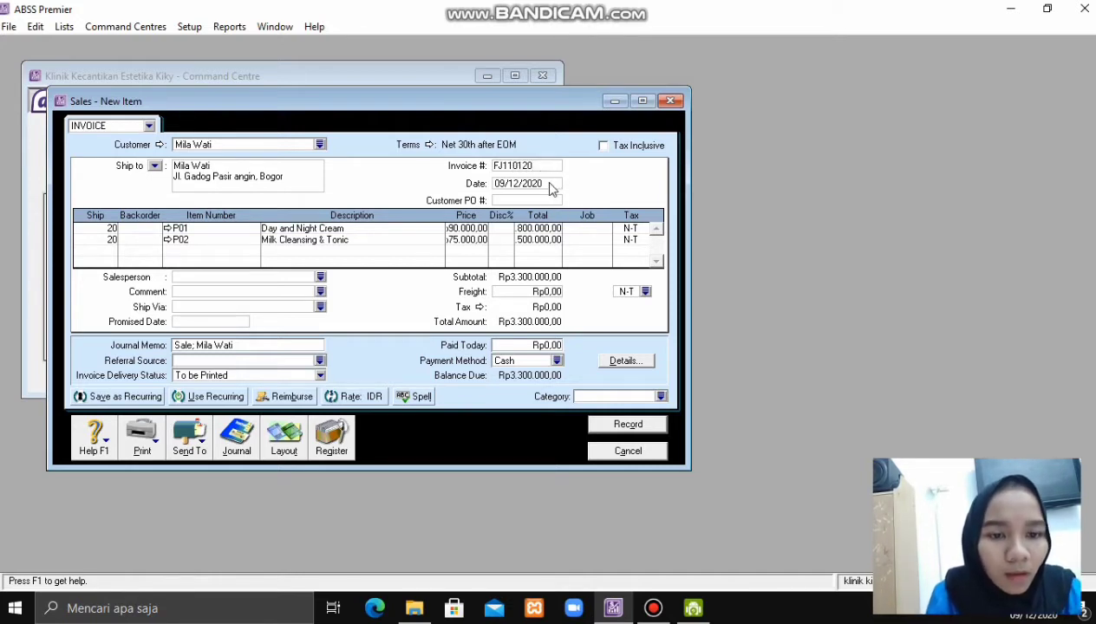
pyautogui.click(548, 183)
pyautogui.press('BackSpace')
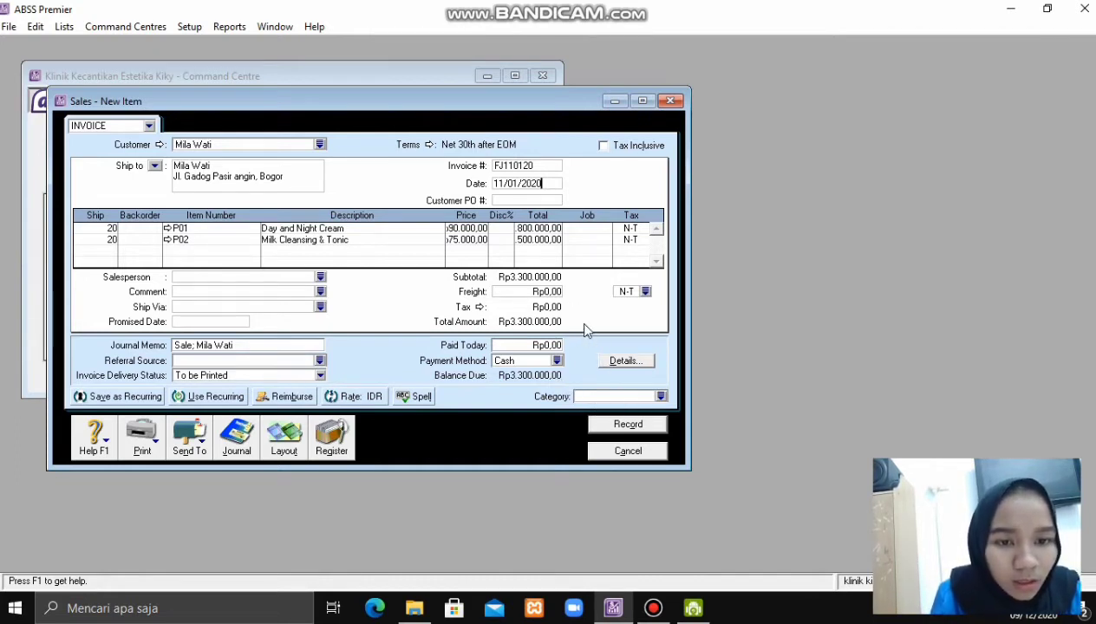
# - Commit the 11/01/2020 date and set credit terms to 2% within 10 days, net 30
pyautogui.click(593, 238)
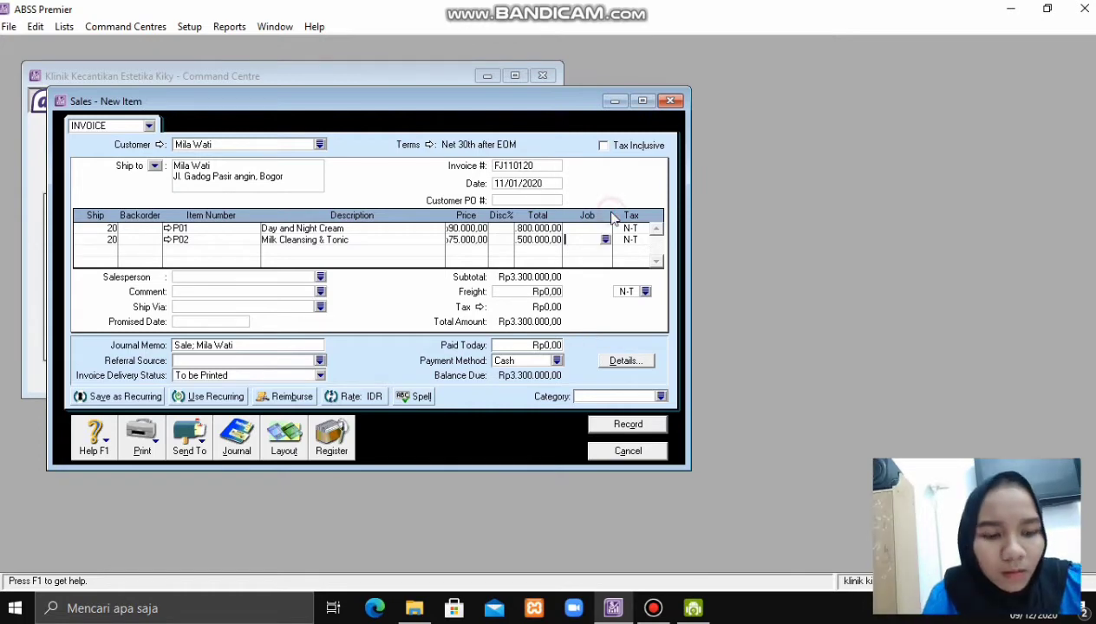
pyautogui.click(428, 144)
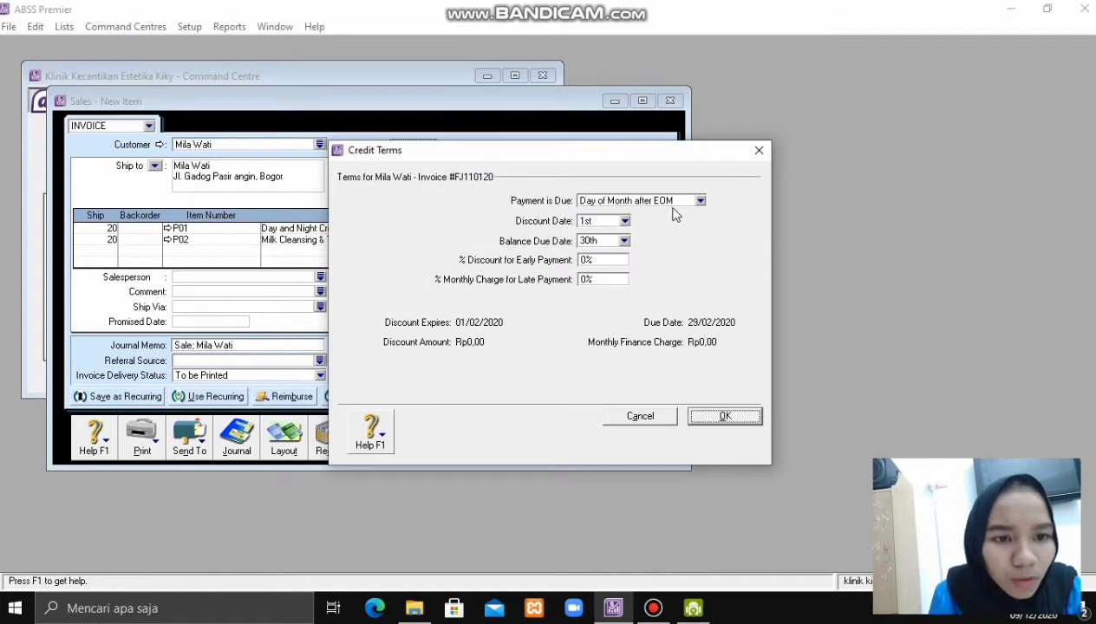
pyautogui.click(699, 200)
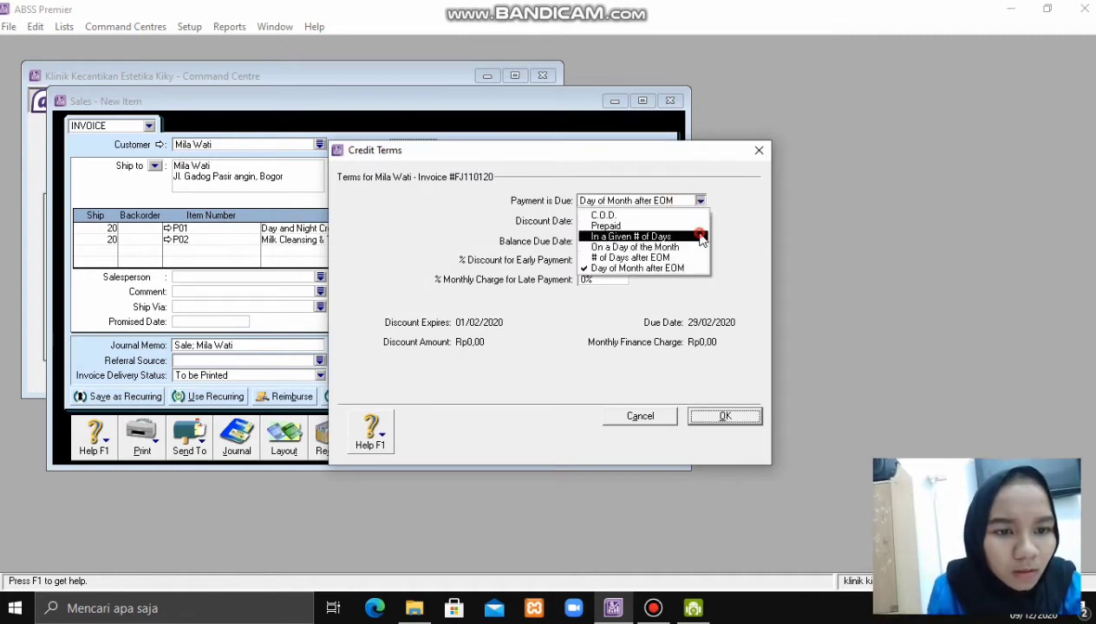
pyautogui.click(691, 237)
pyautogui.click(615, 222)
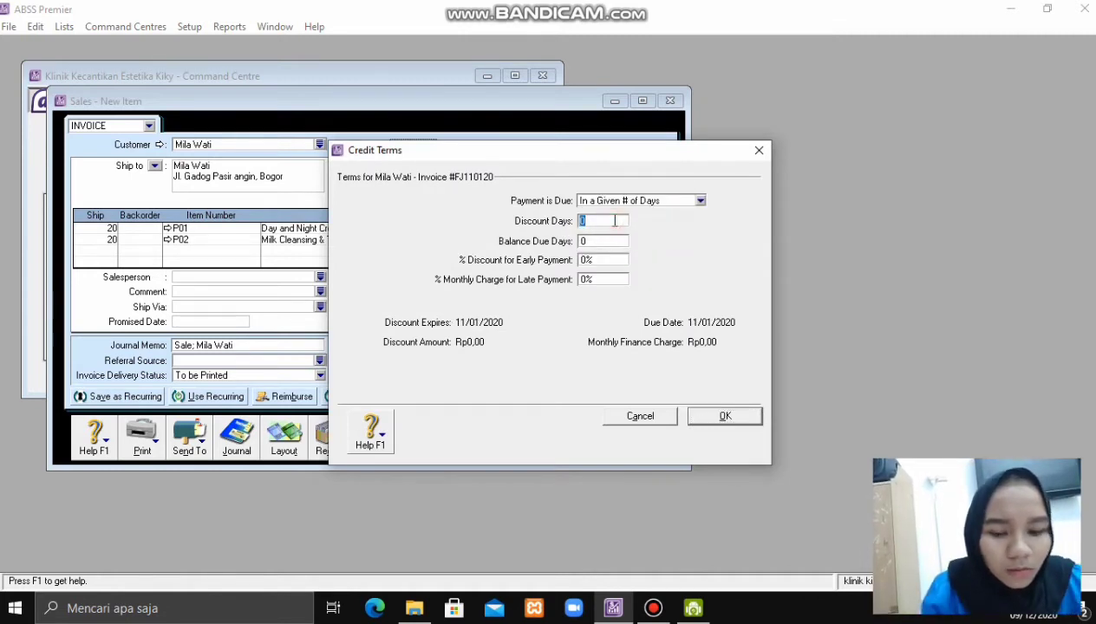
pyautogui.write('10')
pyautogui.click(622, 246)
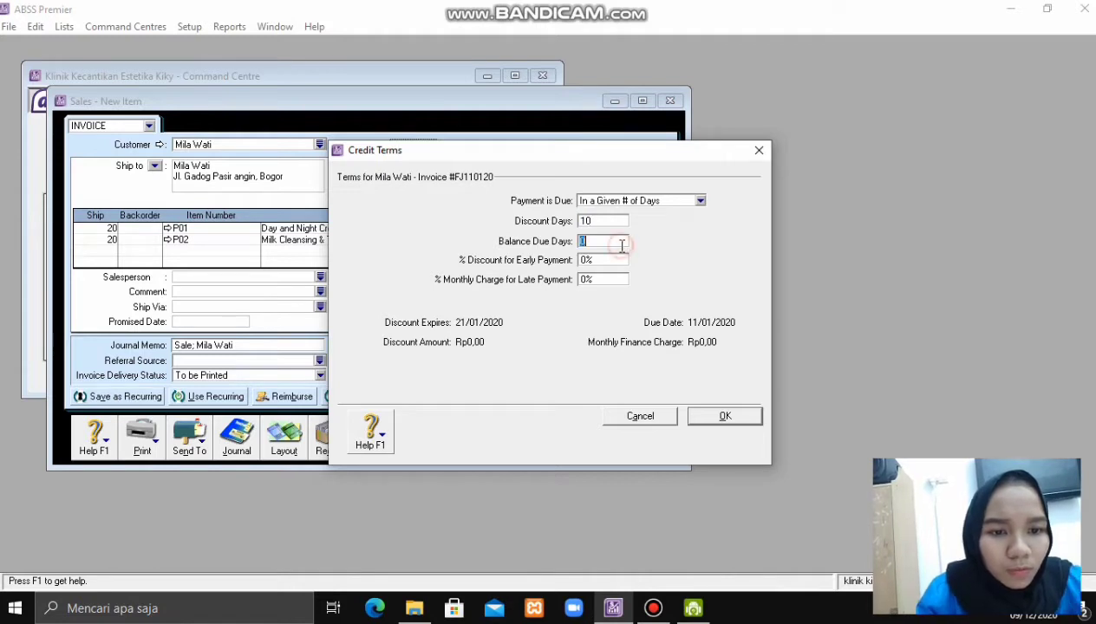
pyautogui.press('BackSpace')
pyautogui.click(614, 259)
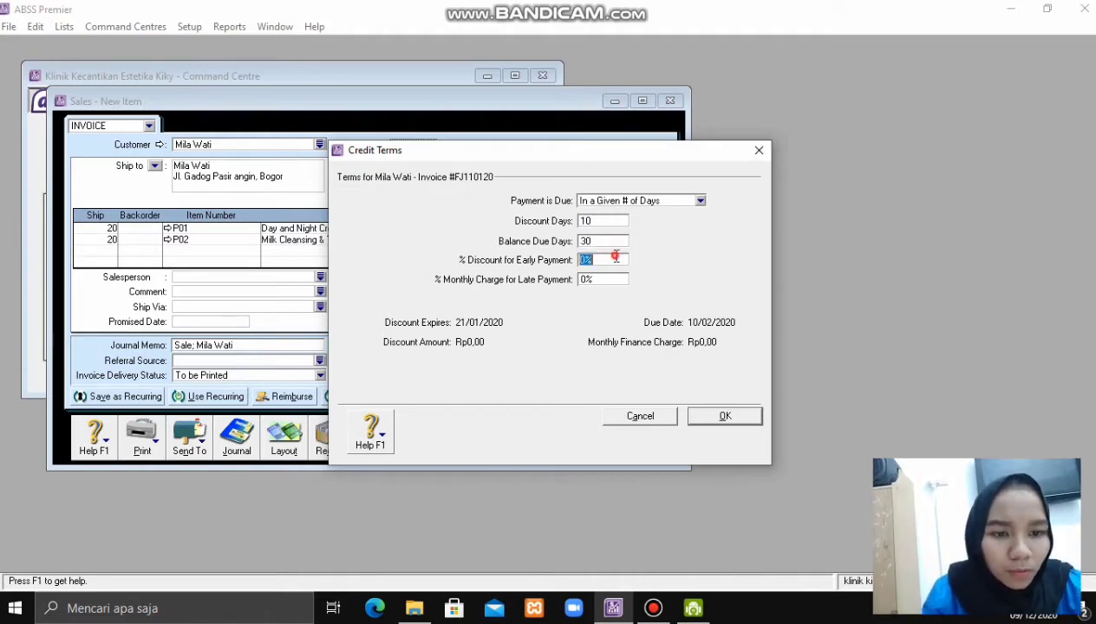
pyautogui.press('BackSpace')
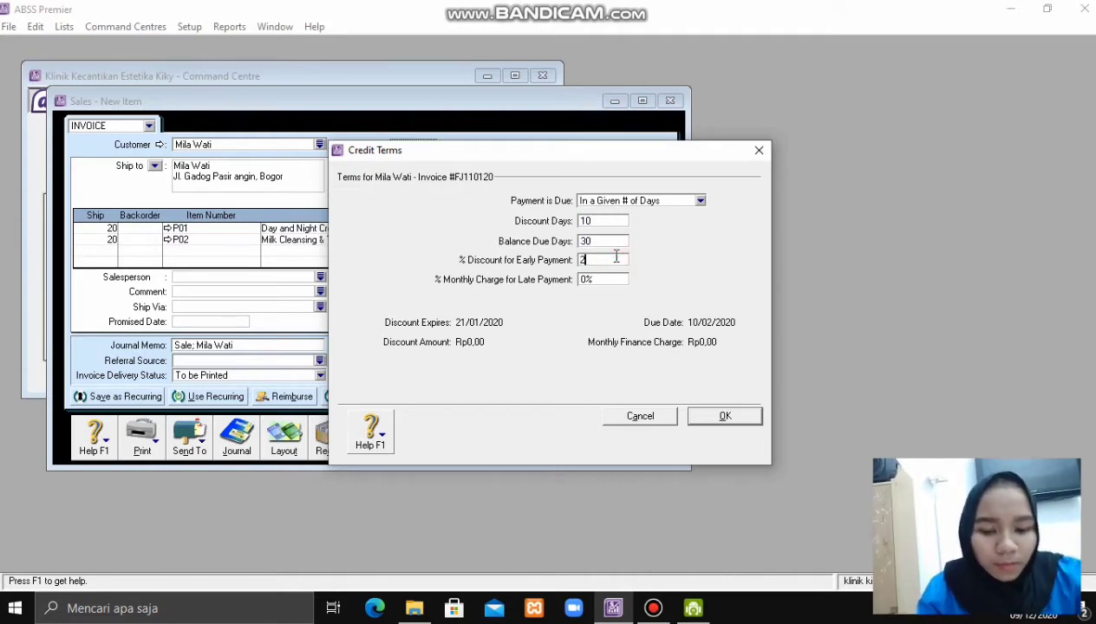
pyautogui.press('Return')
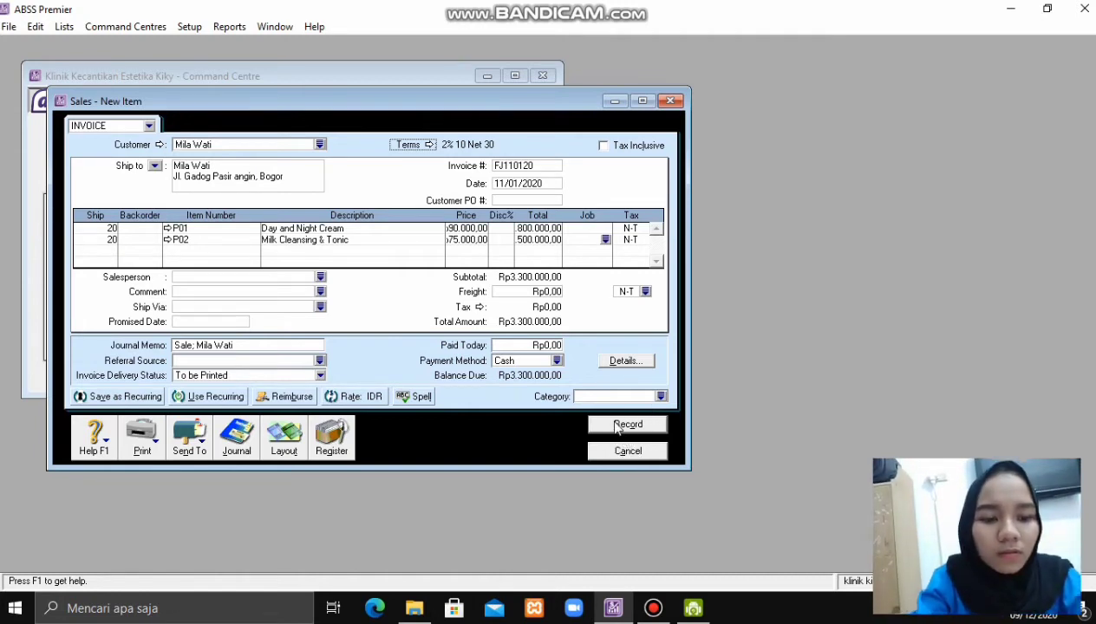
# - Attempt to record FJ110120, decline the duplicate-number save, and close the invoice unrecorded
pyautogui.click(617, 426)
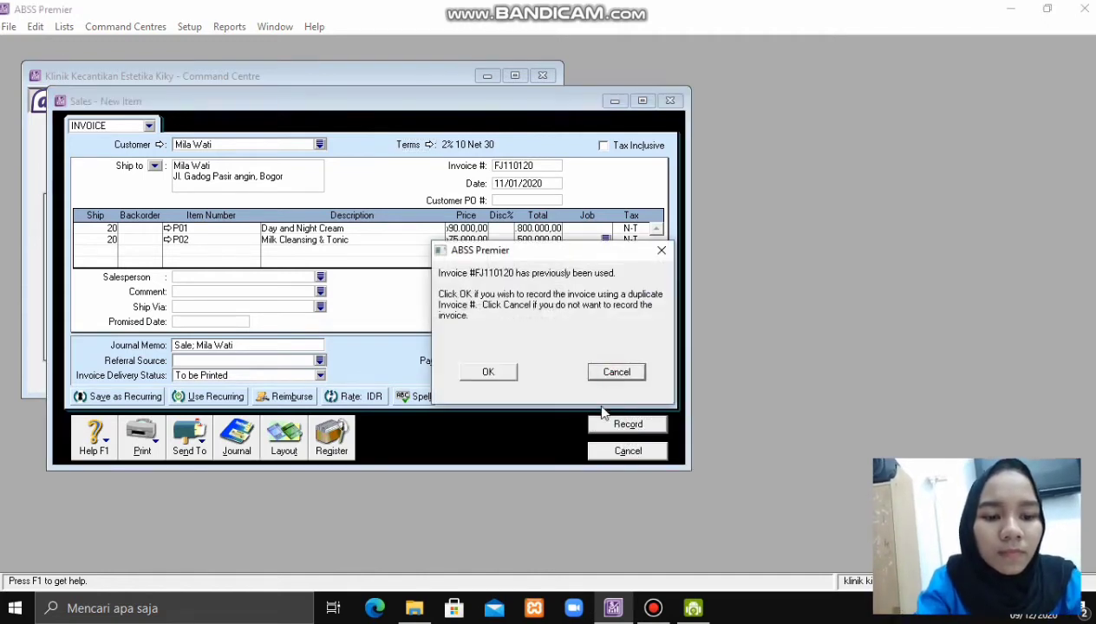
pyautogui.click(618, 373)
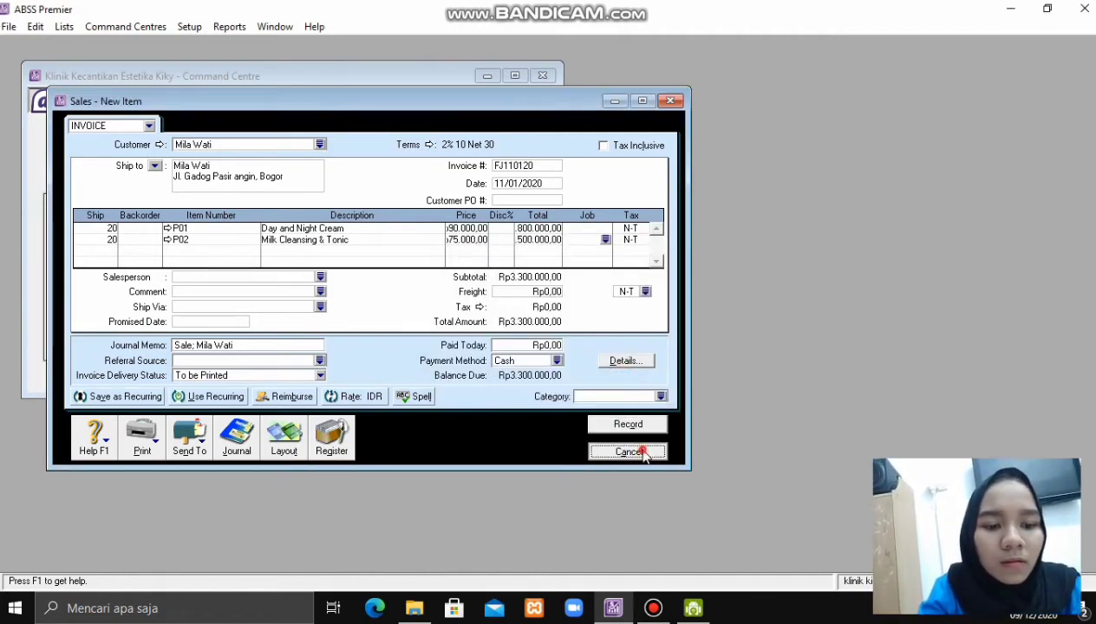
pyautogui.click(631, 451)
pyautogui.click(613, 373)
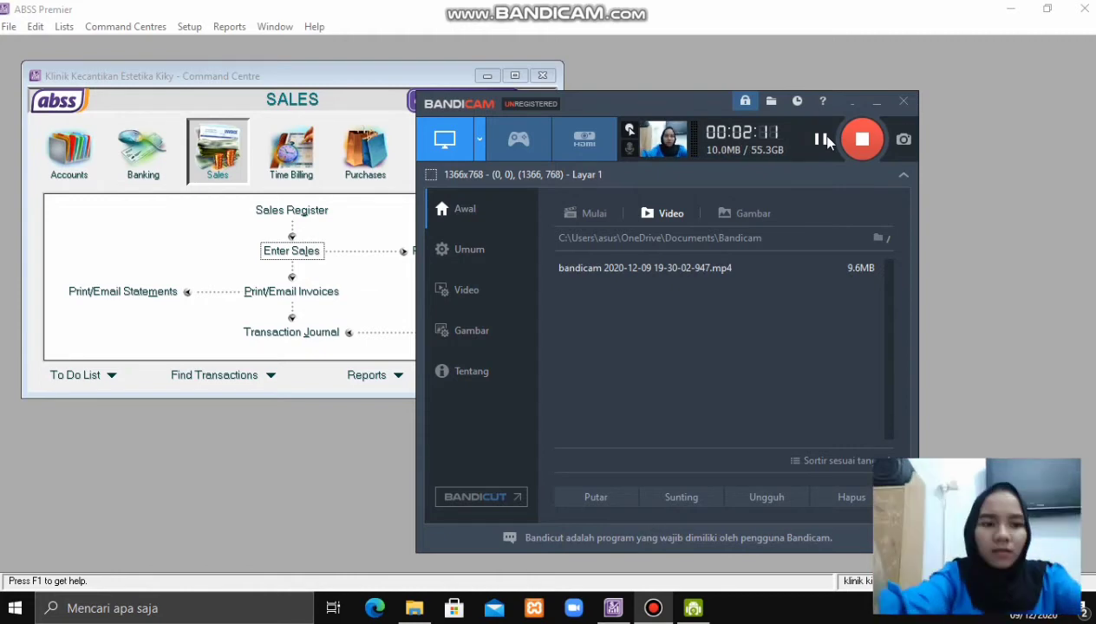
# - Open the Sales Transaction Journal for 01/01/2020 to 31/12/2020
pyautogui.click(869, 108)
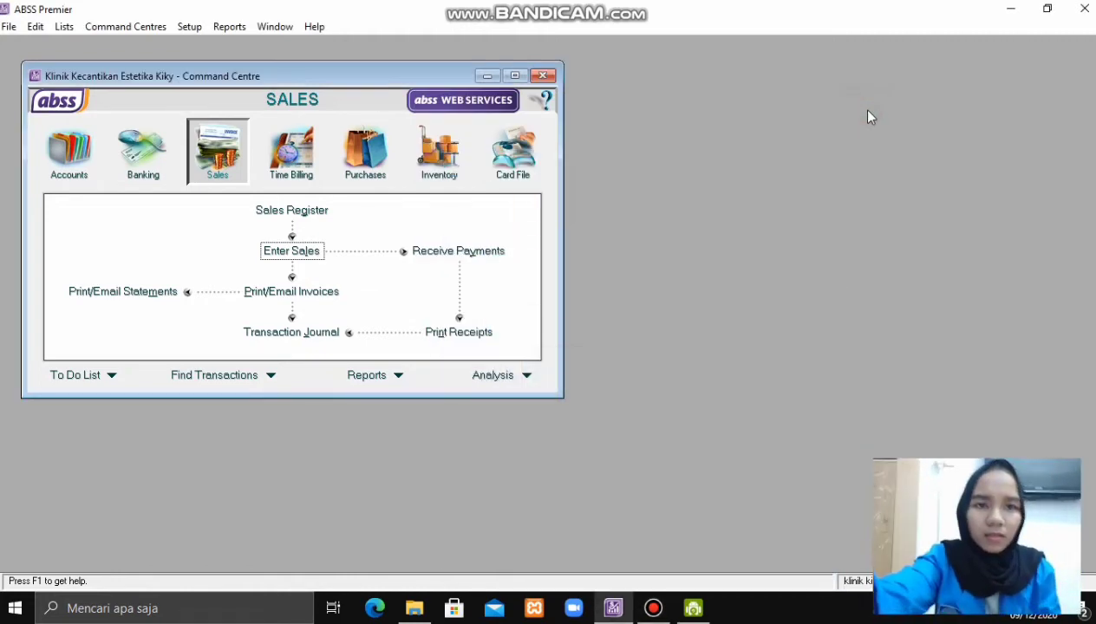
pyautogui.click(312, 339)
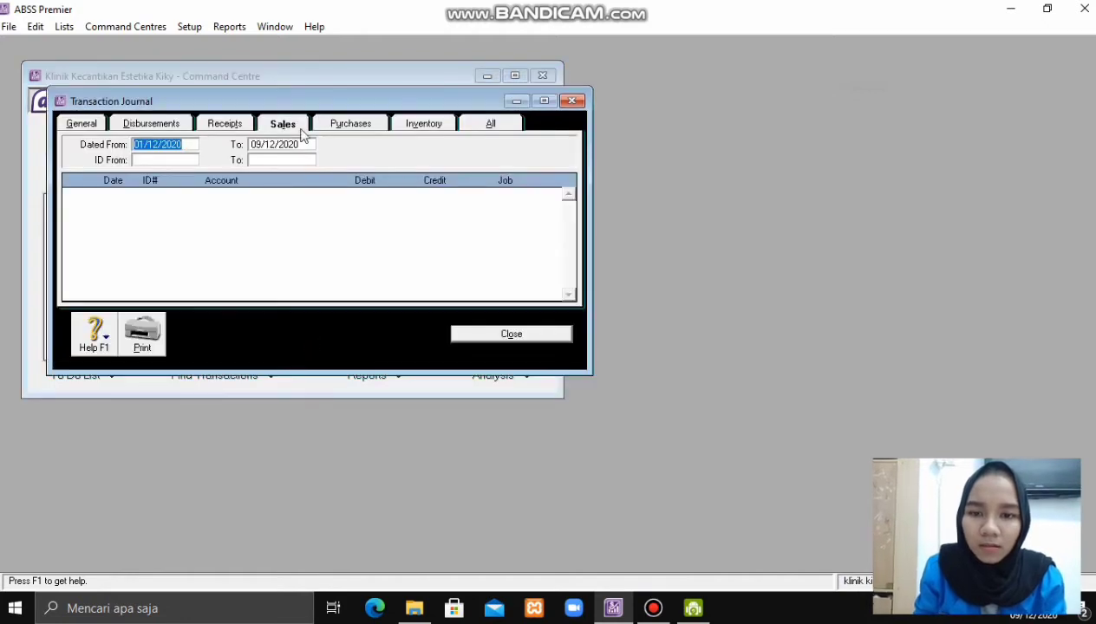
pyautogui.press('BackSpace')
pyautogui.write('01')
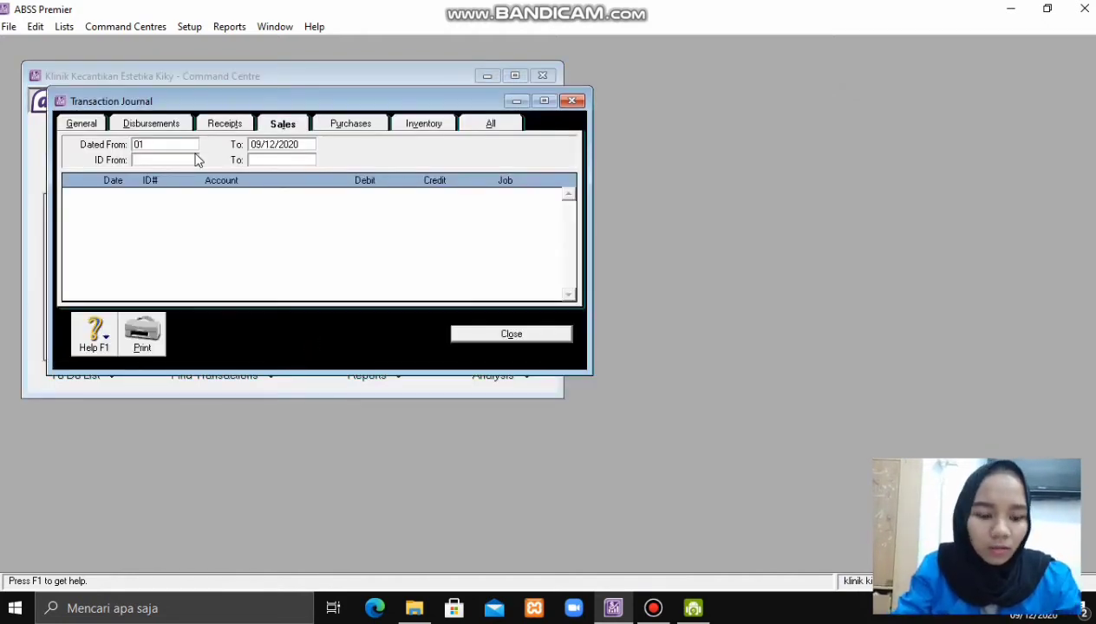
pyautogui.write('/')
pyautogui.press('BackSpace')
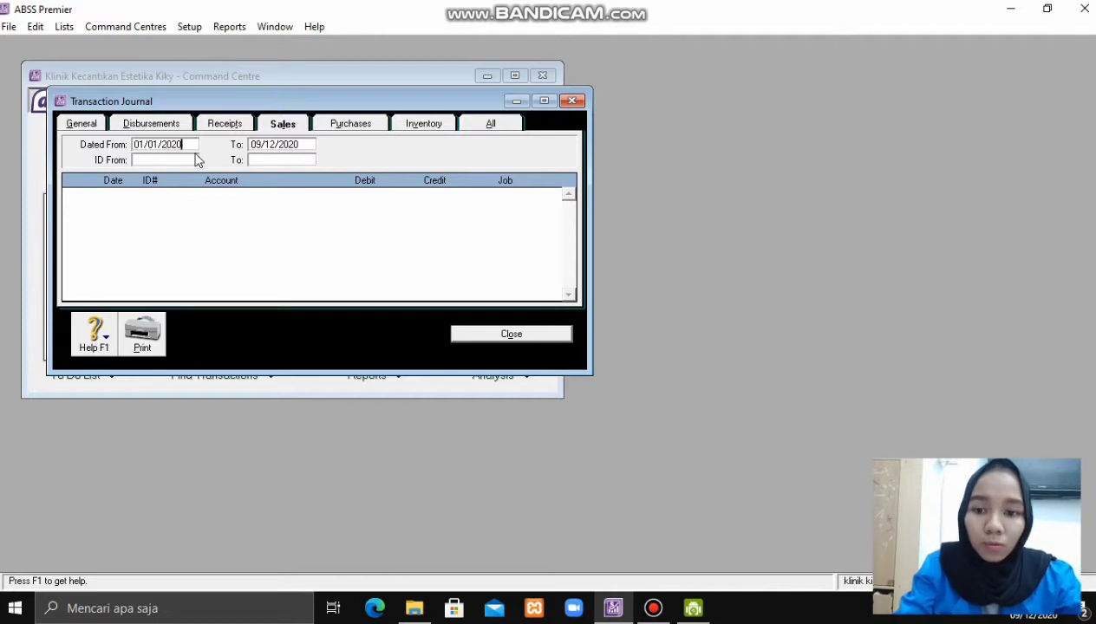
pyautogui.write('01/01/2020')
pyautogui.press('Tab')
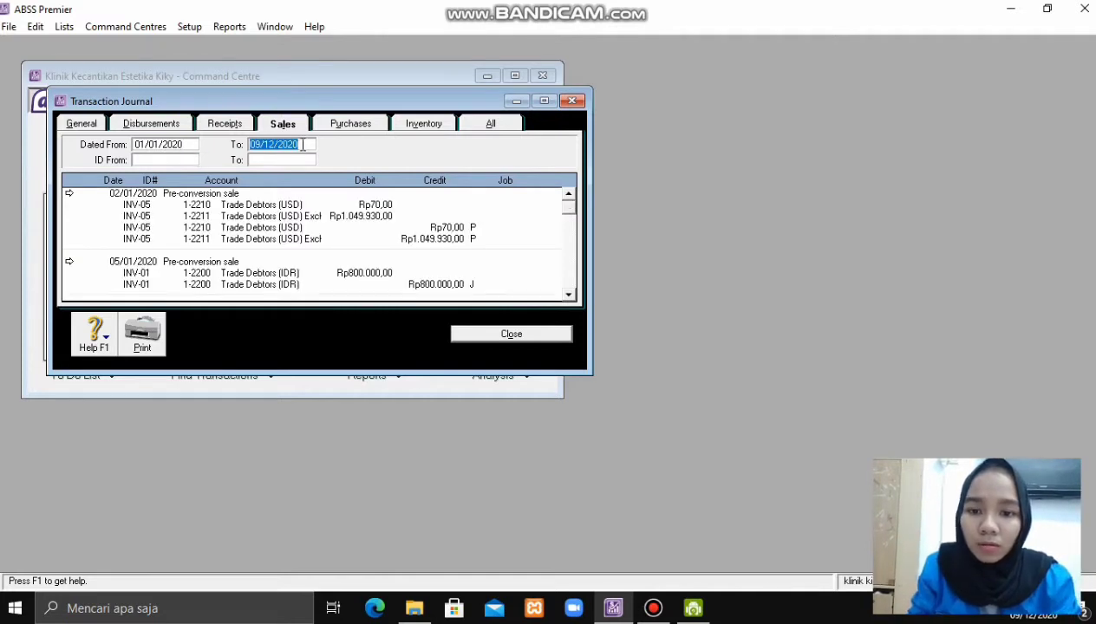
pyautogui.press('BackSpace')
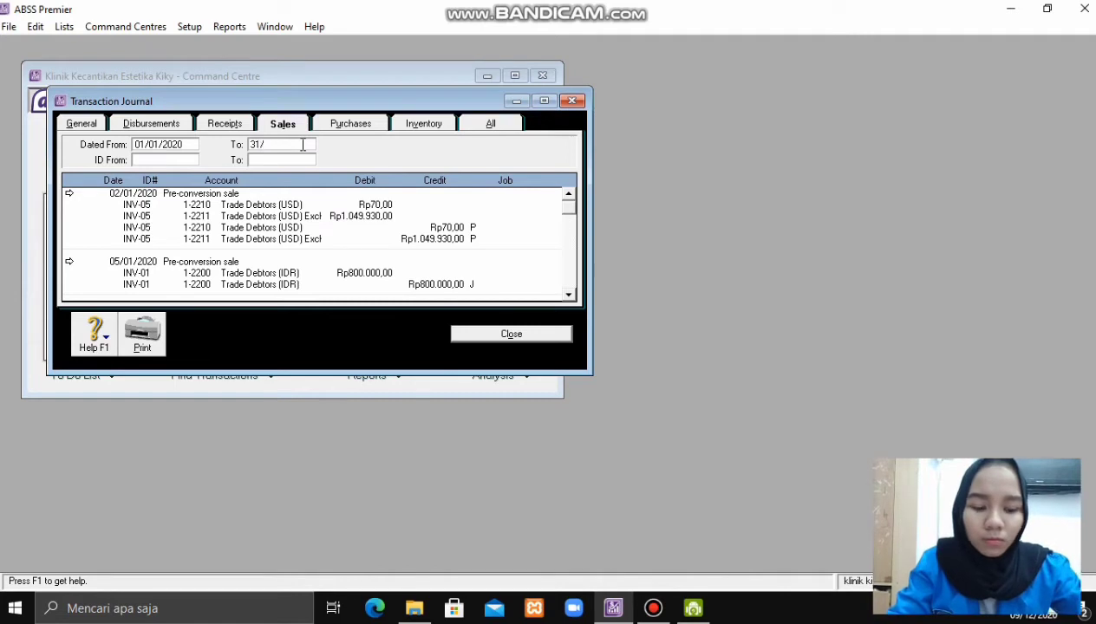
pyautogui.write('31/12/2020')
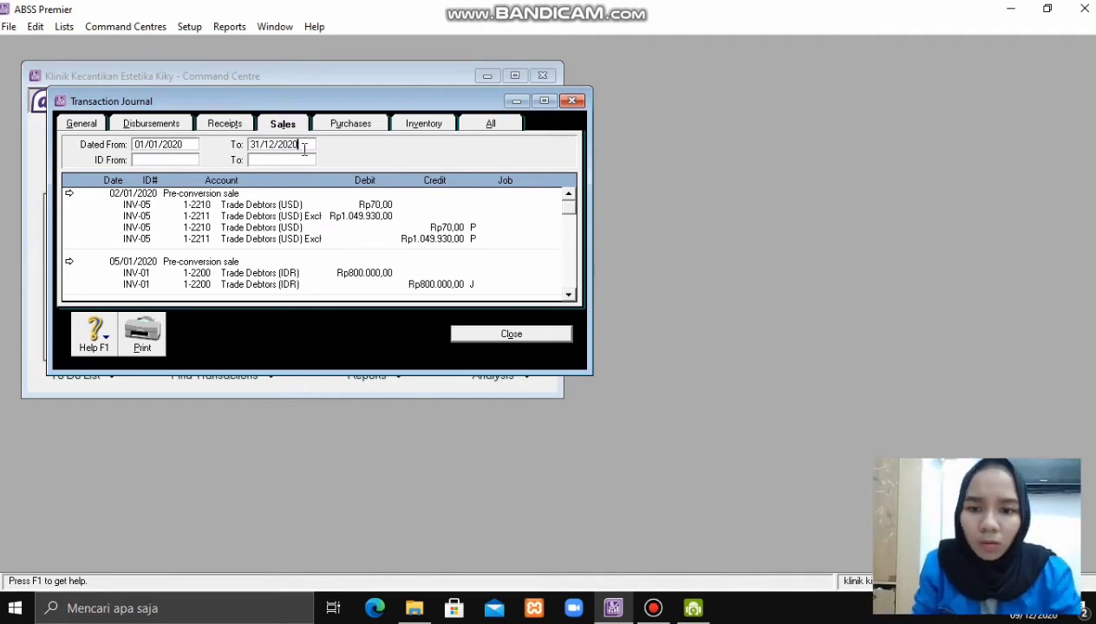
pyautogui.press('Tab')
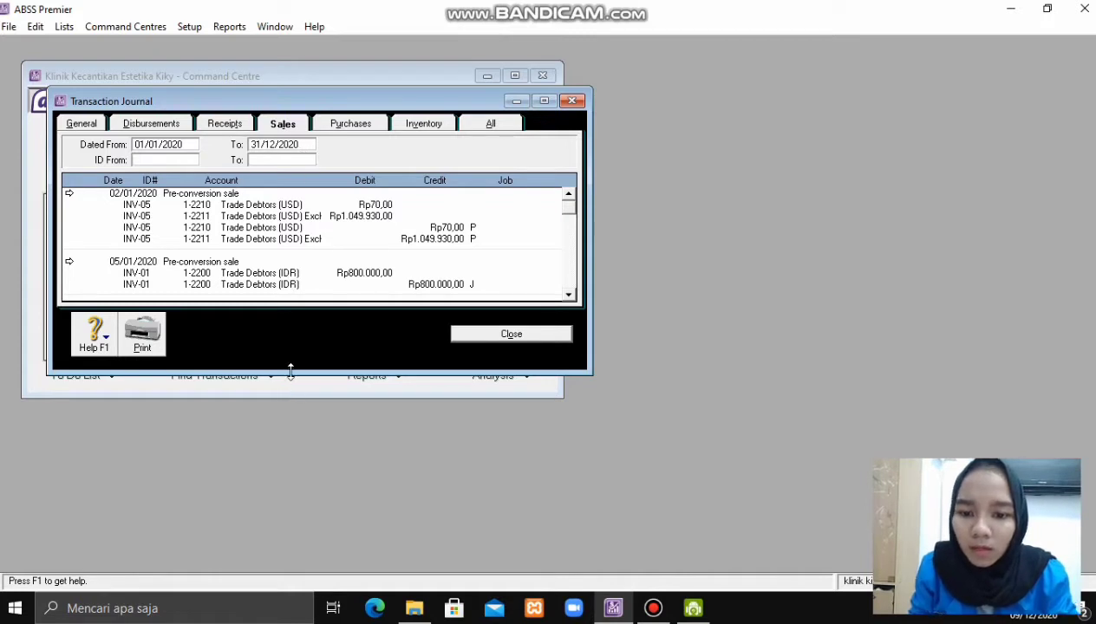
# - Enlarge the journal, scroll to the last 2020 sales entries, and close it
pyautogui.moveTo(286, 374); pyautogui.dragTo(244, 572)
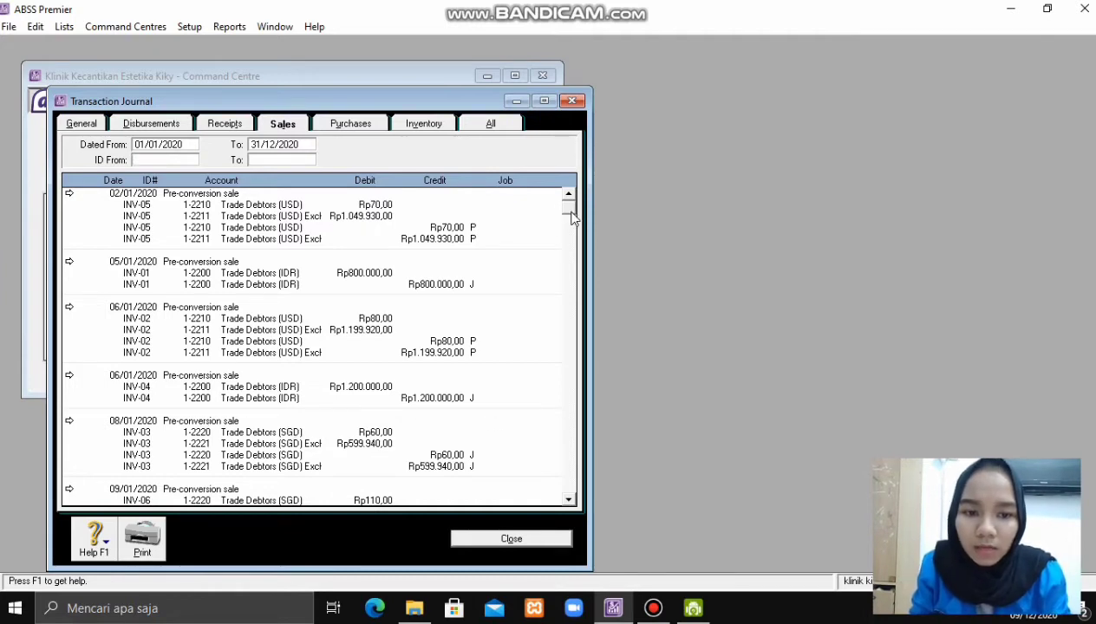
pyautogui.scroll(-1, 568, 221)
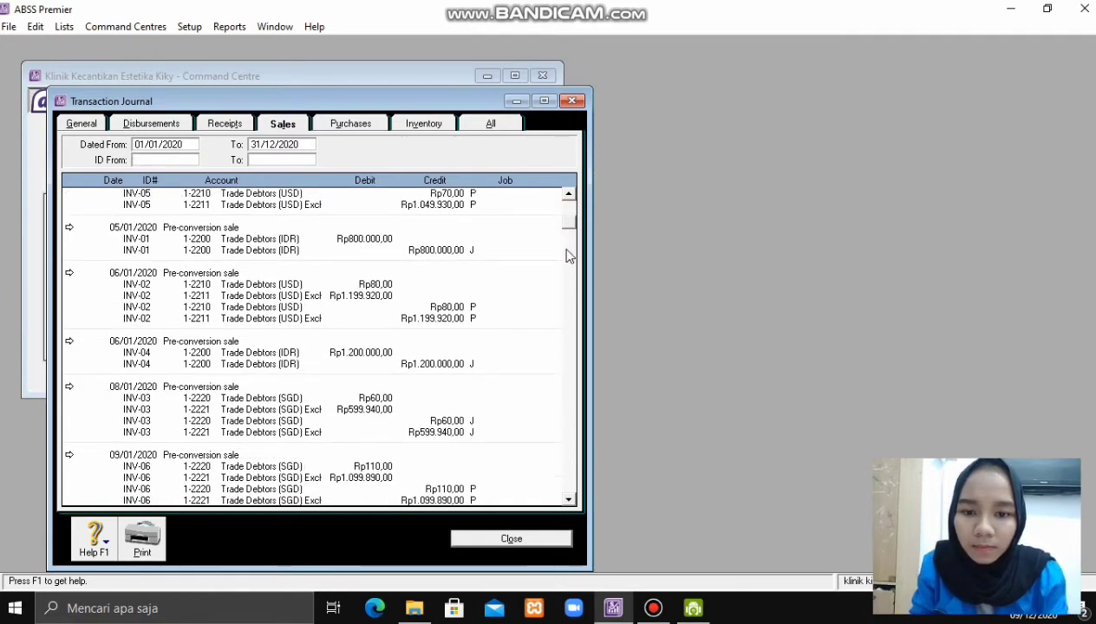
pyautogui.scroll(-18, 568, 256)
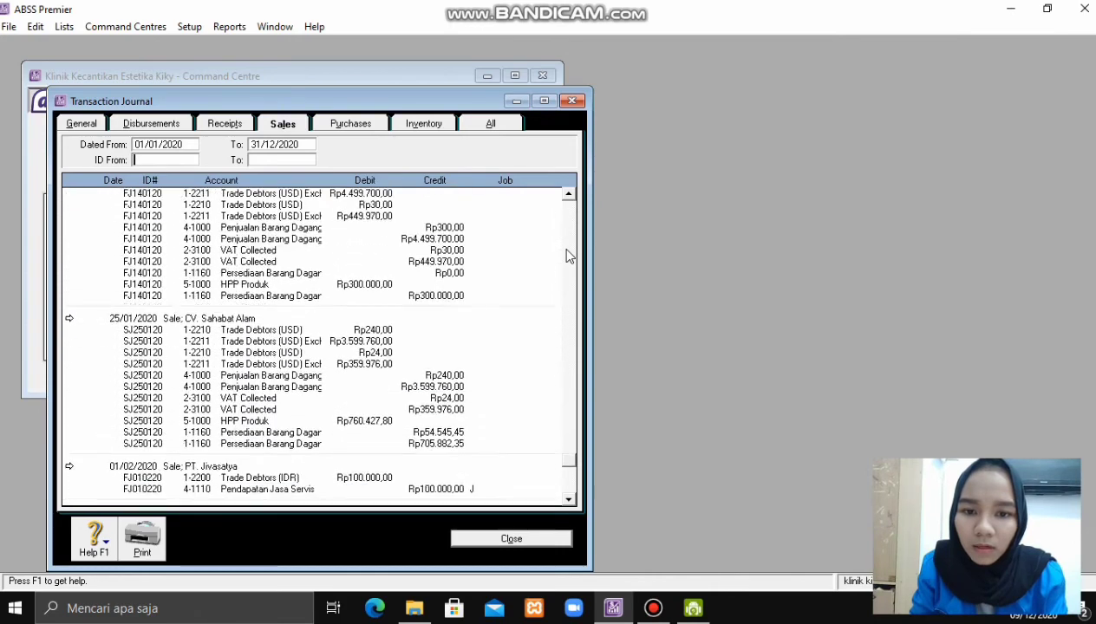
pyautogui.scroll(-1, 568, 256)
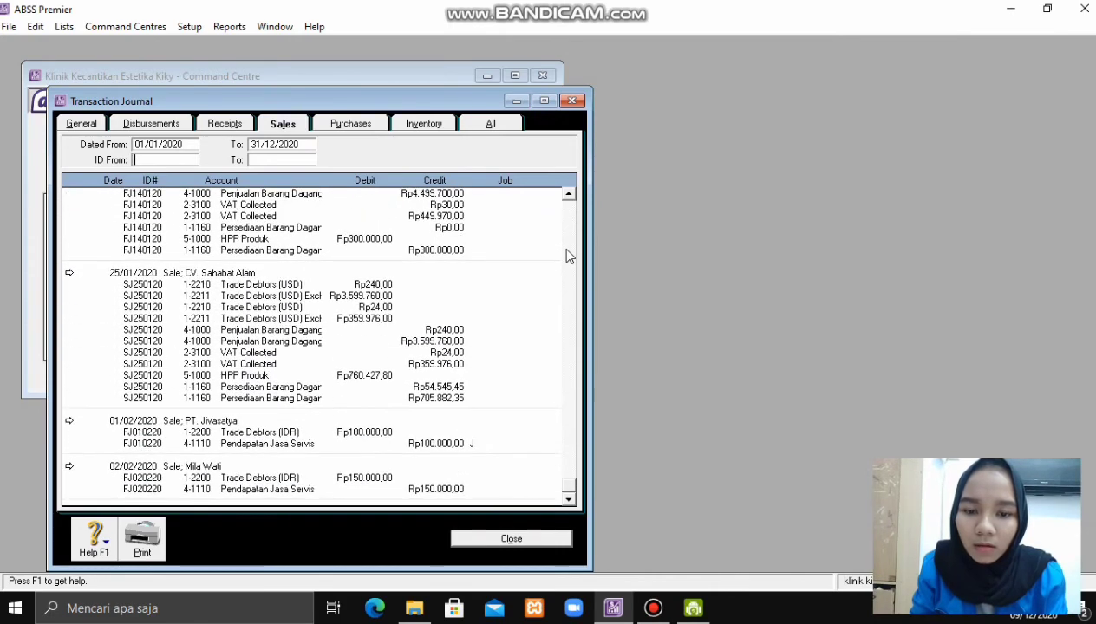
pyautogui.click(571, 101)
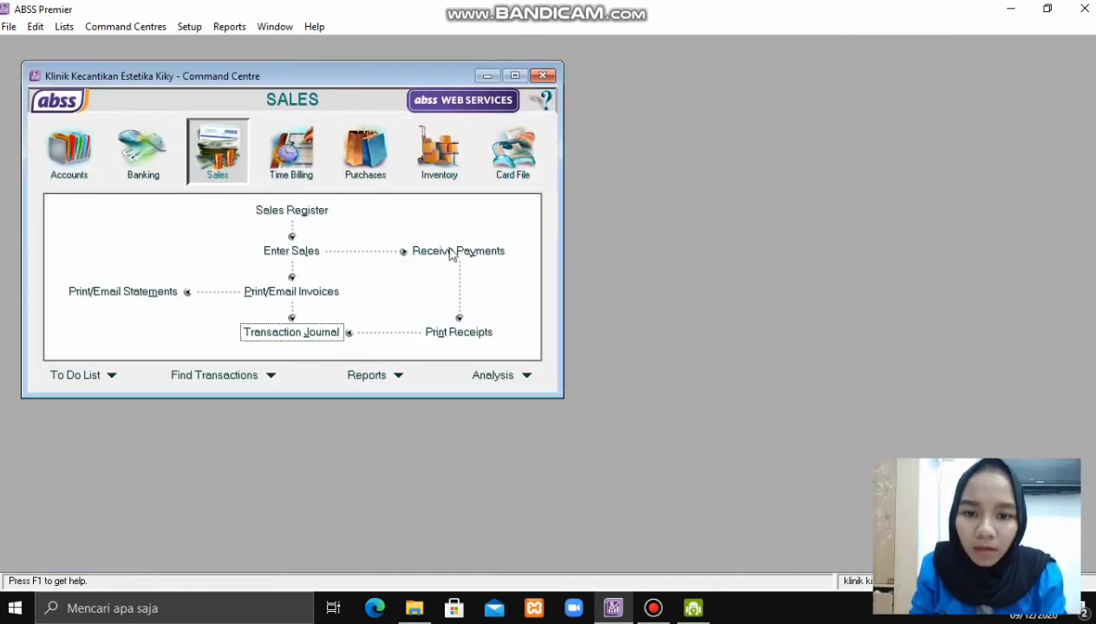
# - Review the Sales Register's Returns & Credits and Closed Invoices tabs, then go to Banking
pyautogui.click(275, 211)
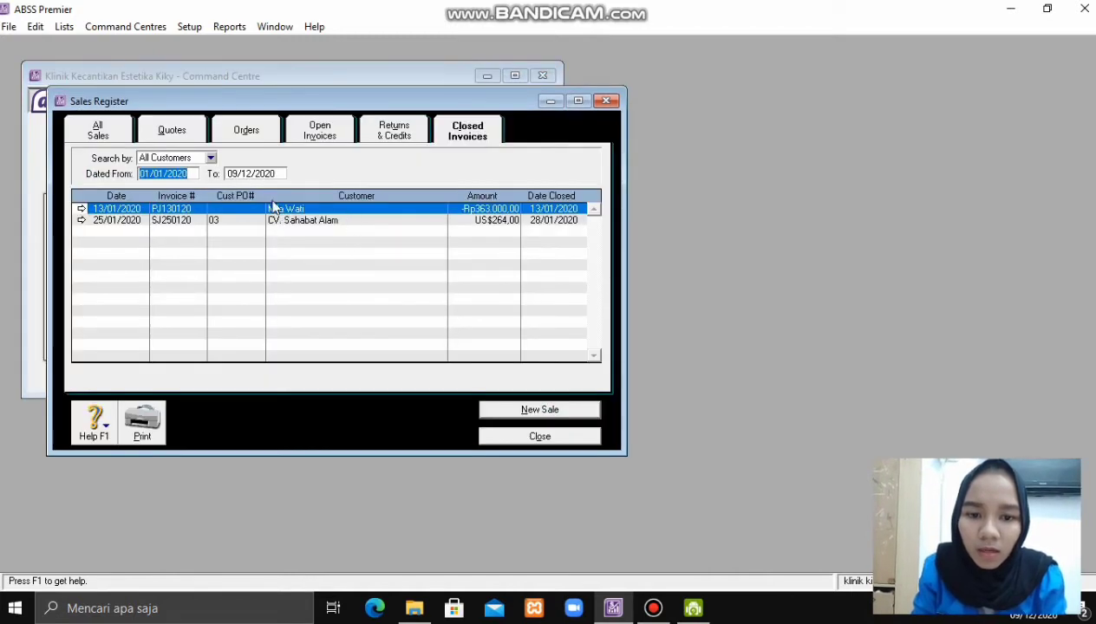
pyautogui.click(392, 139)
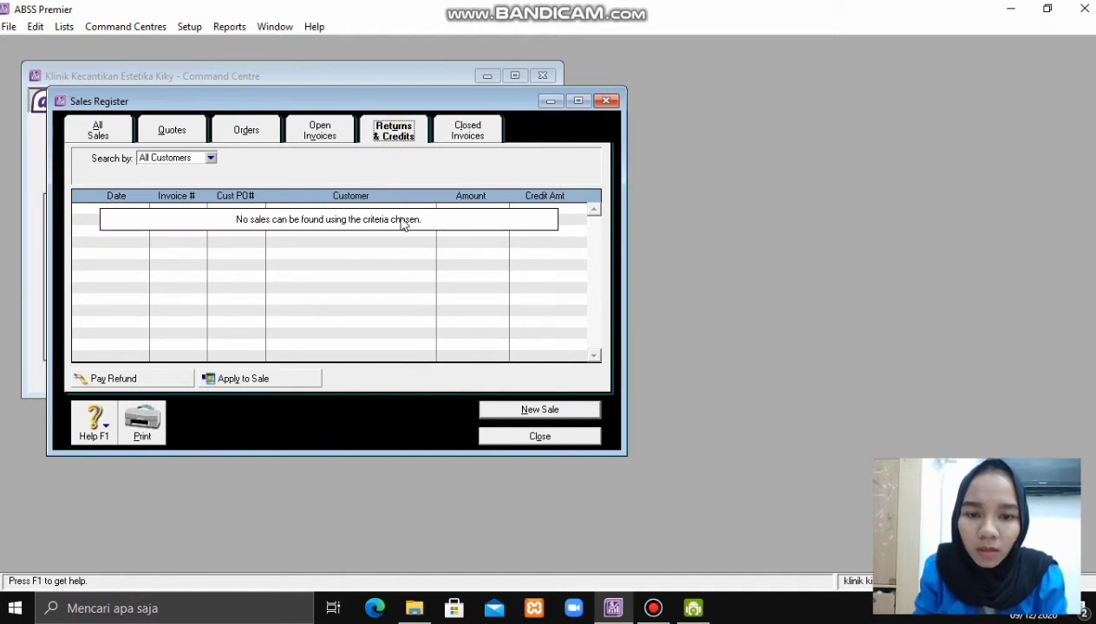
pyautogui.click(468, 134)
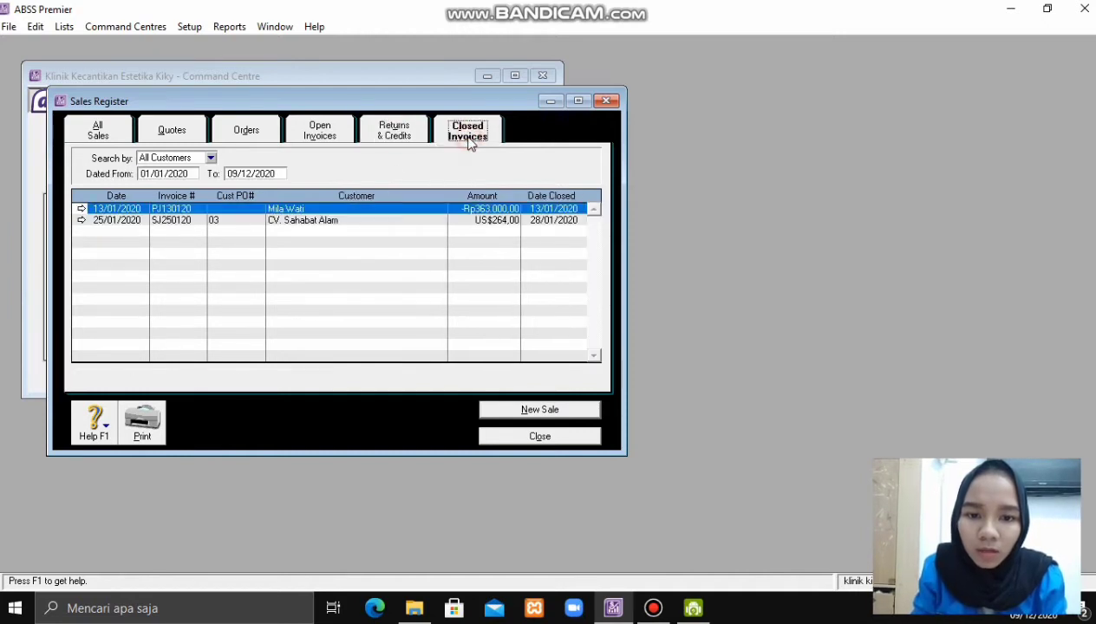
pyautogui.click(606, 103)
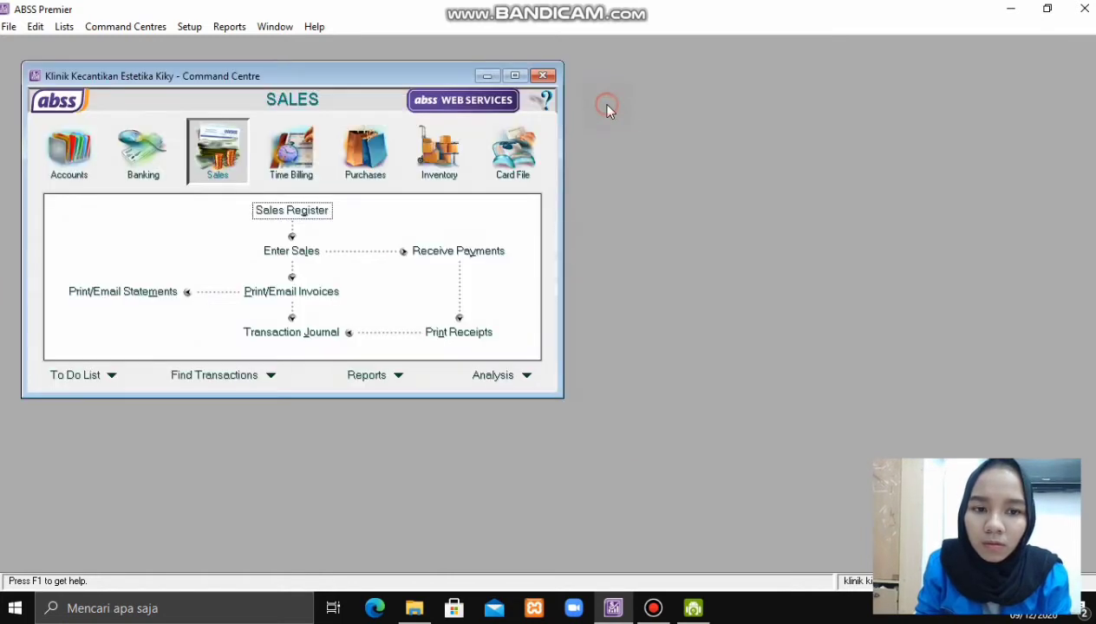
pyautogui.click(157, 160)
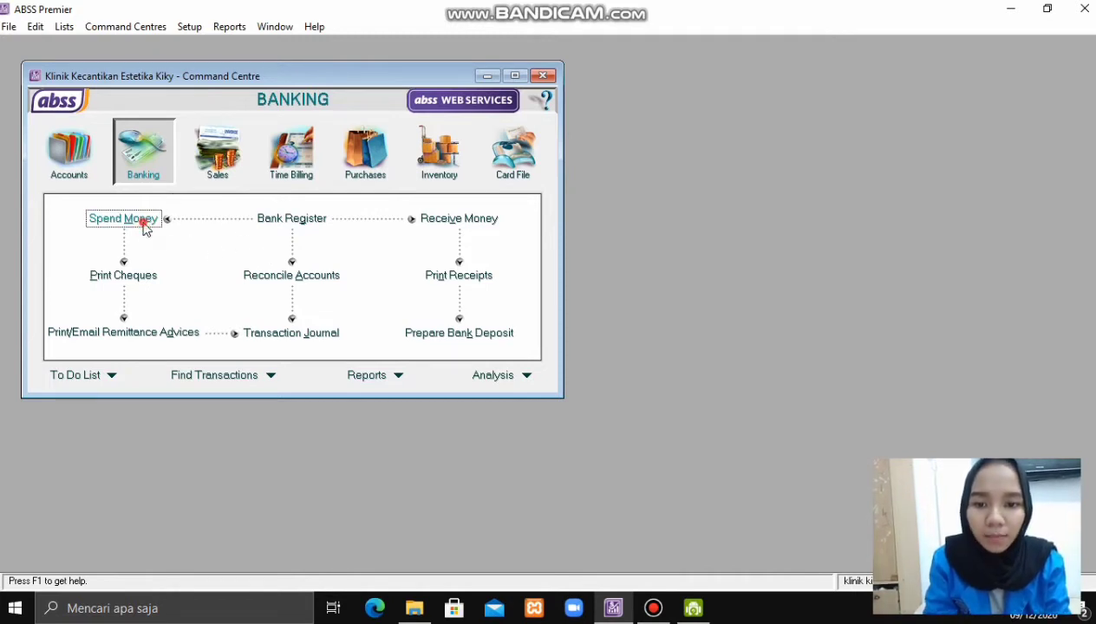
# - Start a Spend Money entry paying from account 1-2140 Bank BCA (IDR)
pyautogui.click(142, 224)
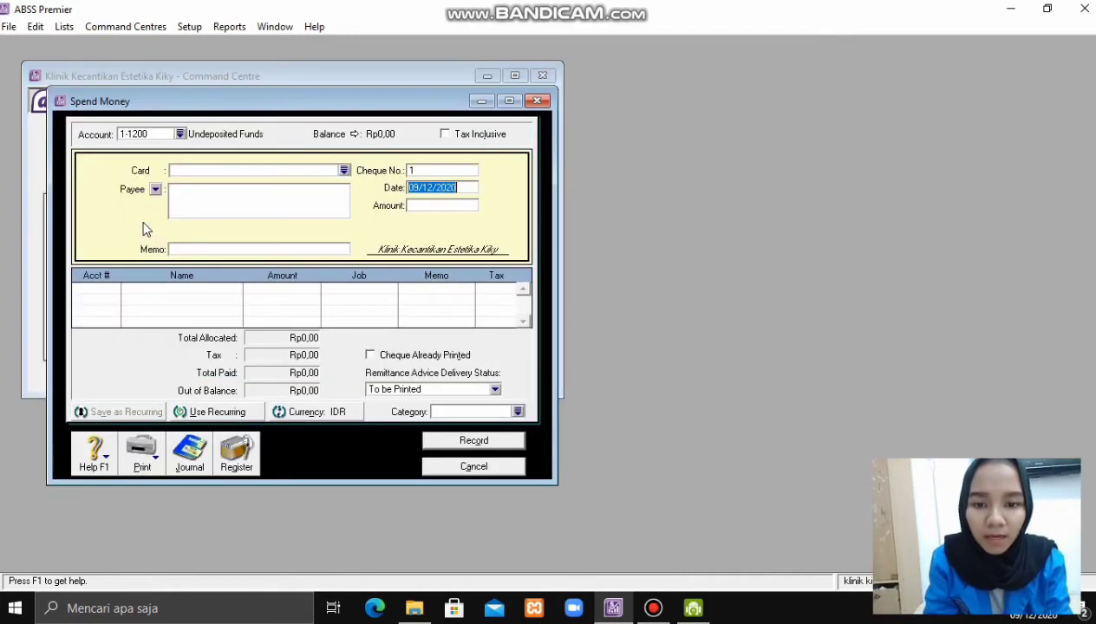
pyautogui.click(180, 133)
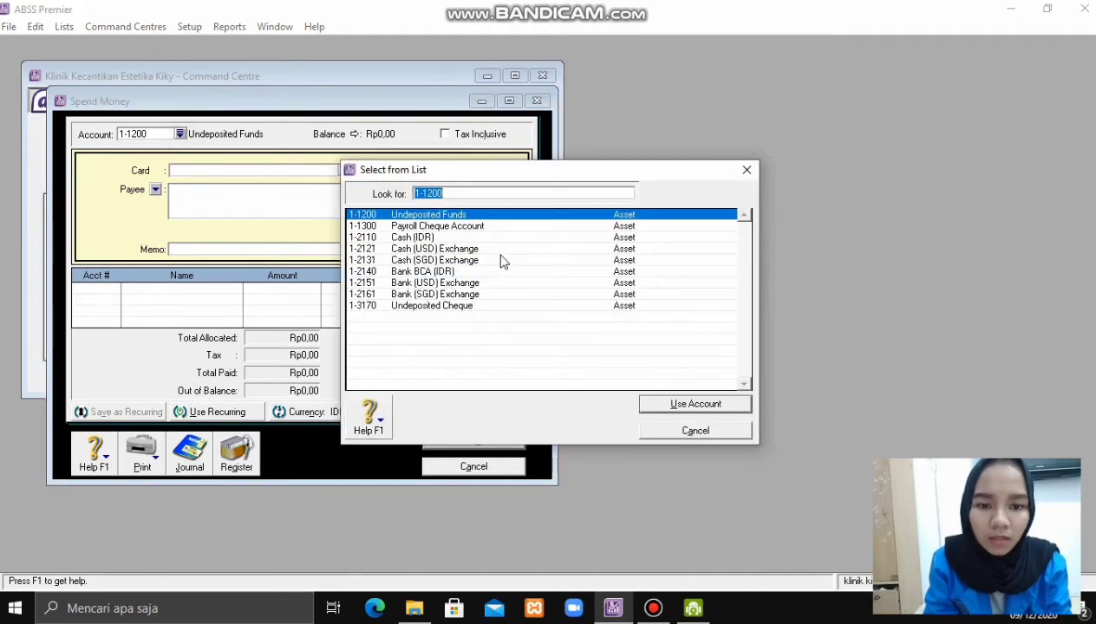
pyautogui.doubleClick(460, 271)
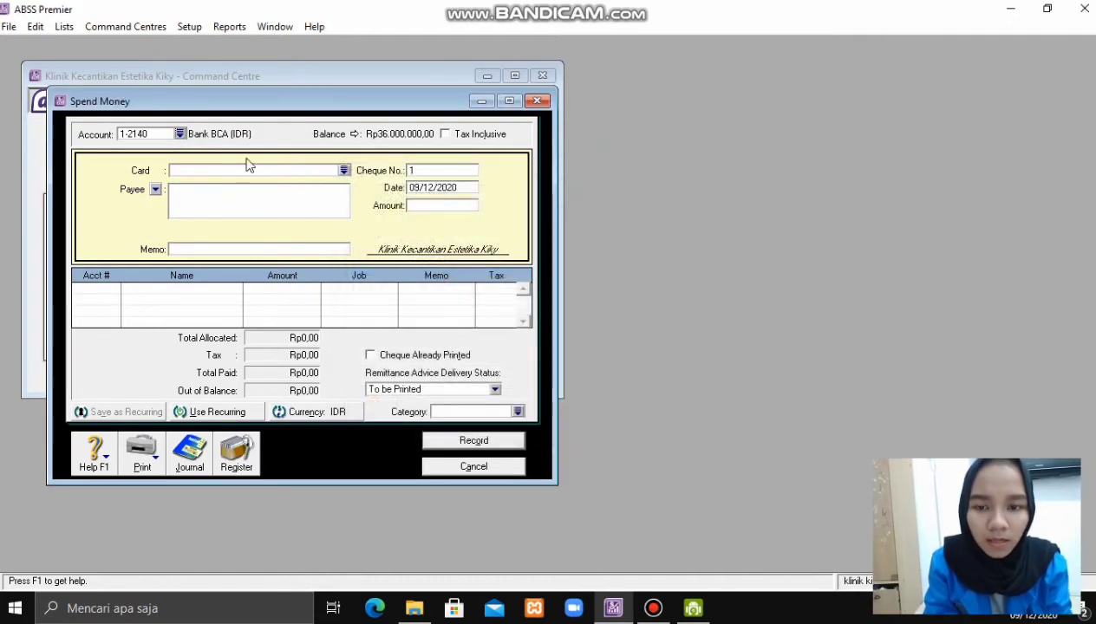
pyautogui.click(344, 170)
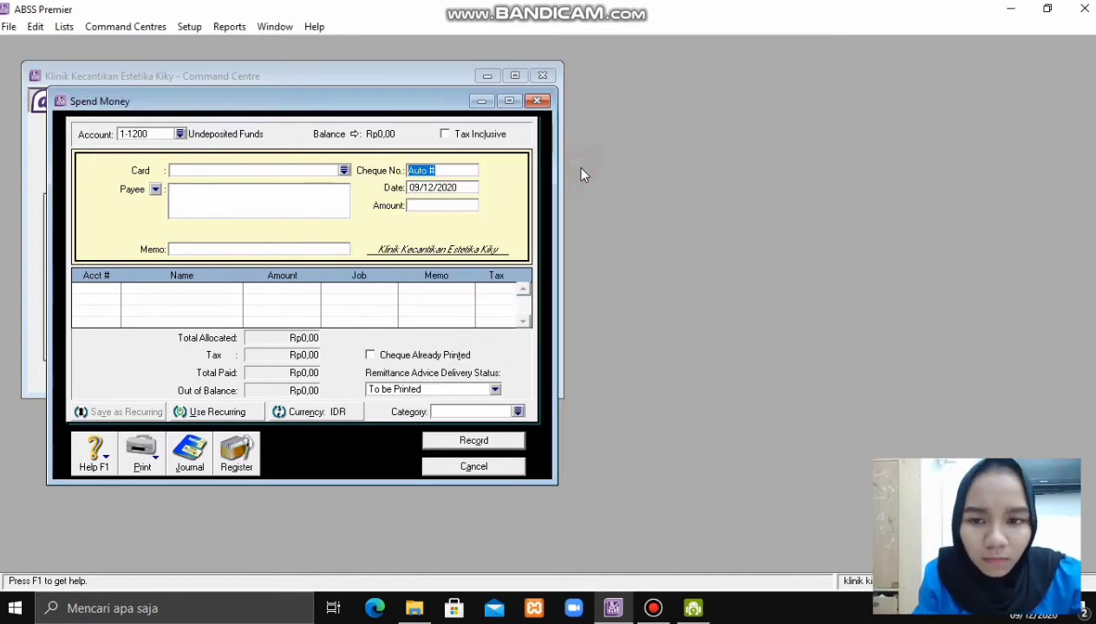
pyautogui.click(180, 134)
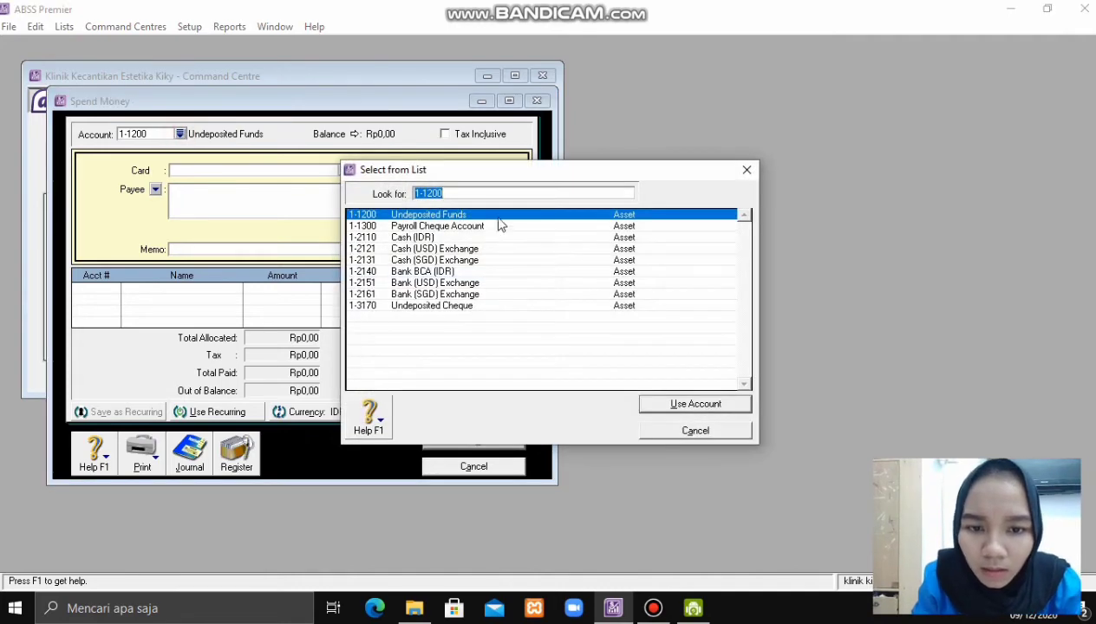
pyautogui.doubleClick(492, 272)
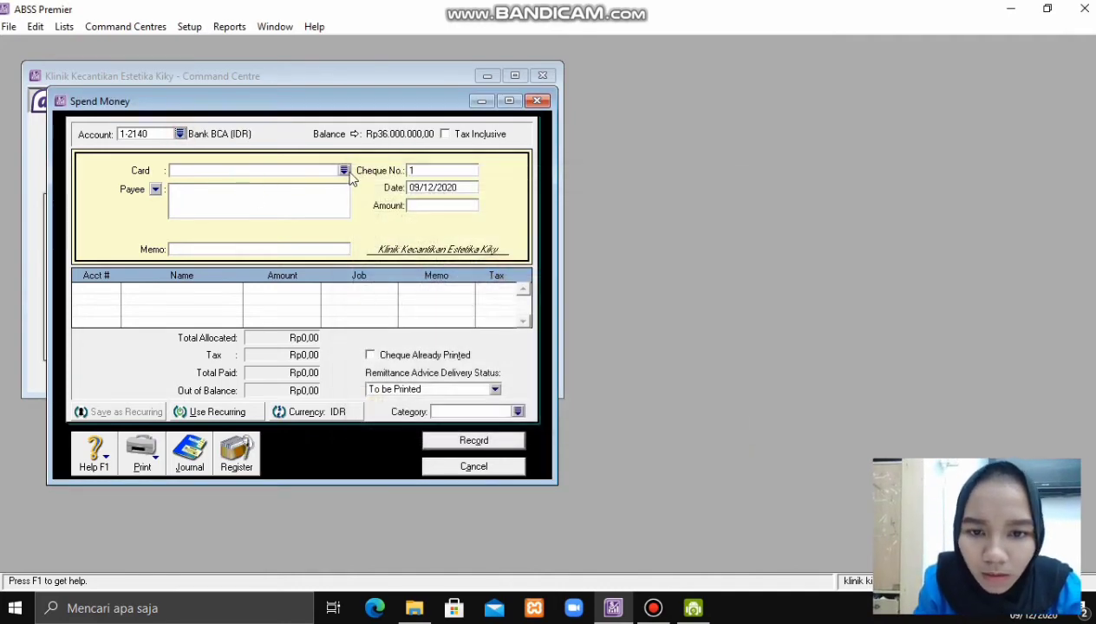
# - Enter the memo 'Transfer dari Bank BCA (IDR) ke akun Cash (IDR)'
pyautogui.click(261, 249)
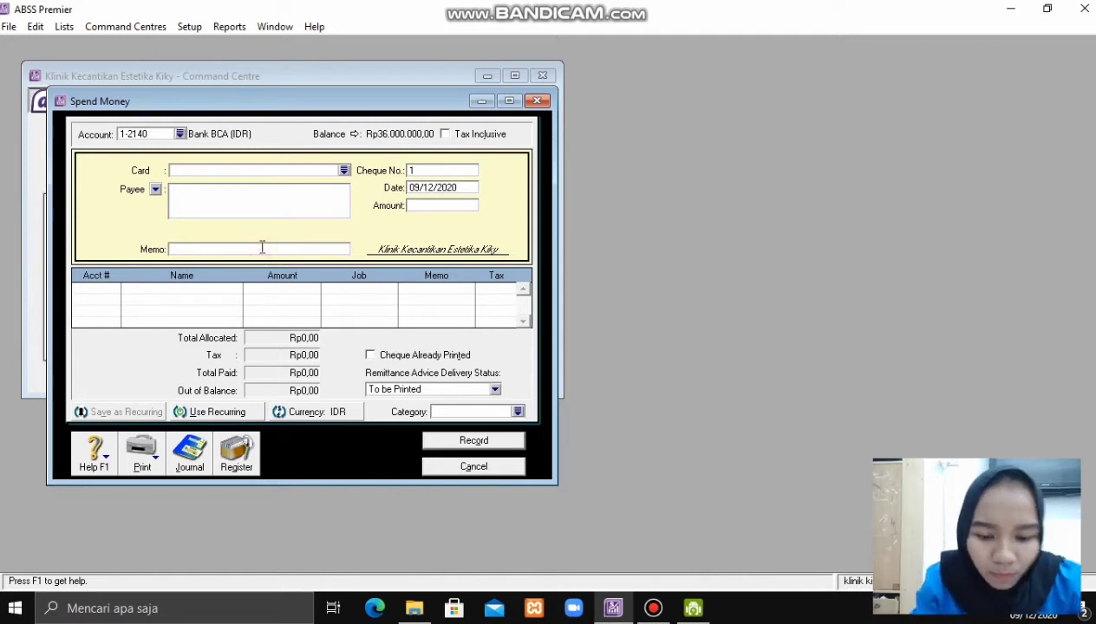
pyautogui.write('tRA')
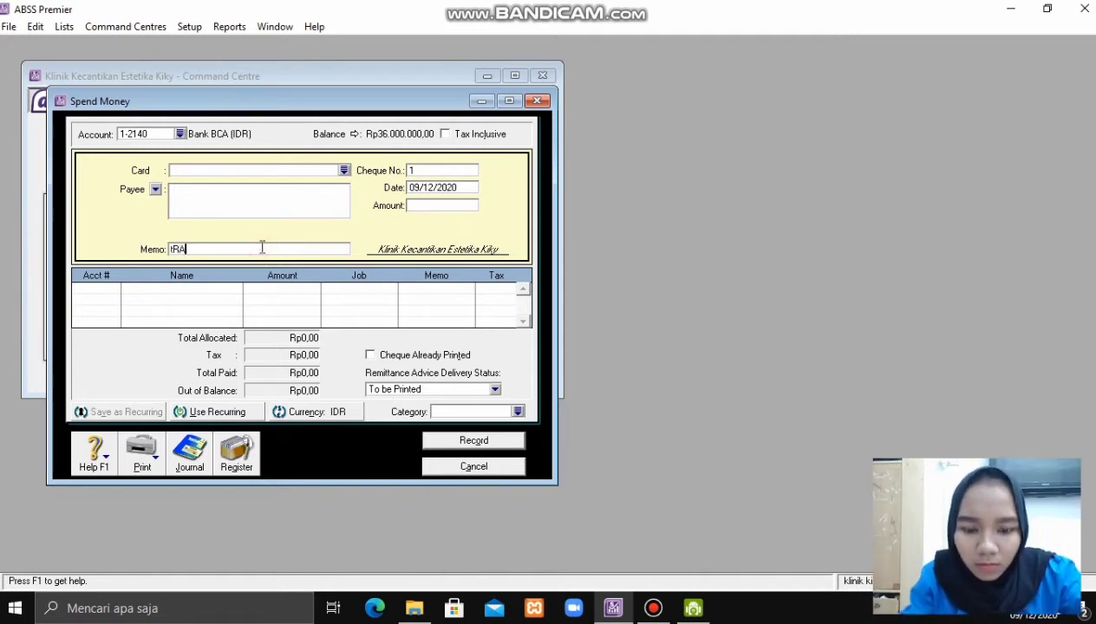
pyautogui.press('BackSpace')
pyautogui.press('BackSpace')
pyautogui.press('BackSpace')
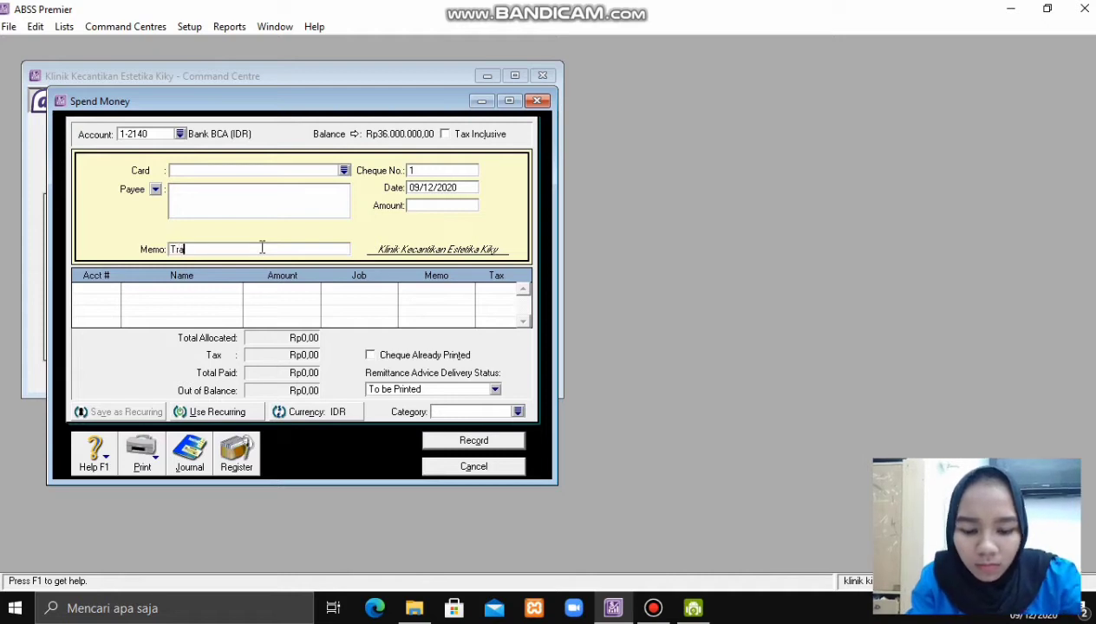
pyautogui.write('Tram')
pyautogui.press('BackSpace')
pyautogui.write('nsf')
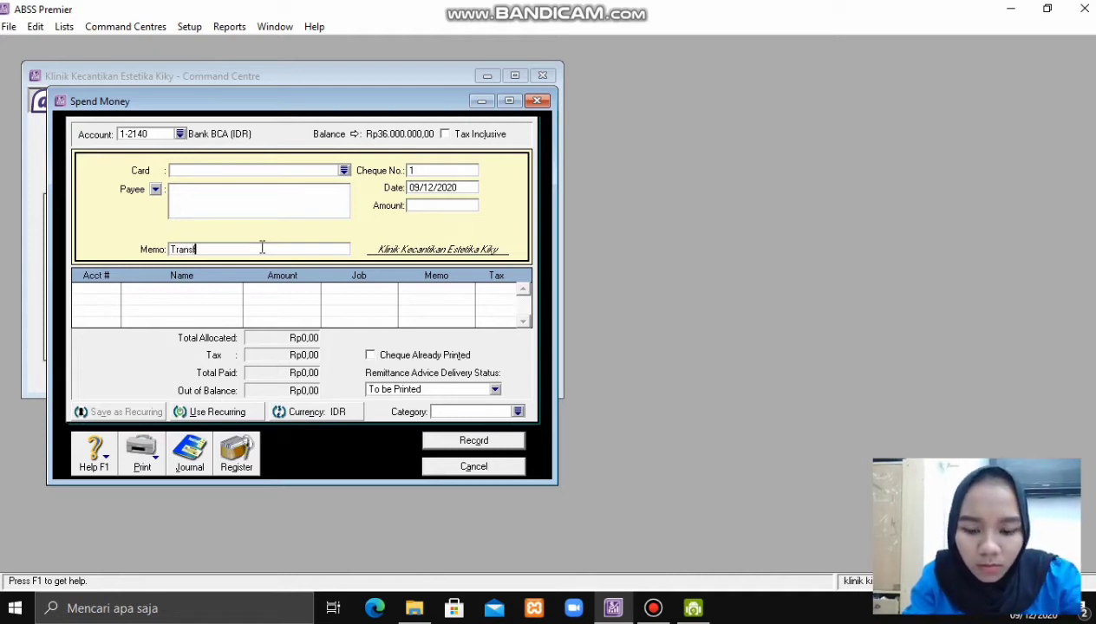
pyautogui.write('er ')
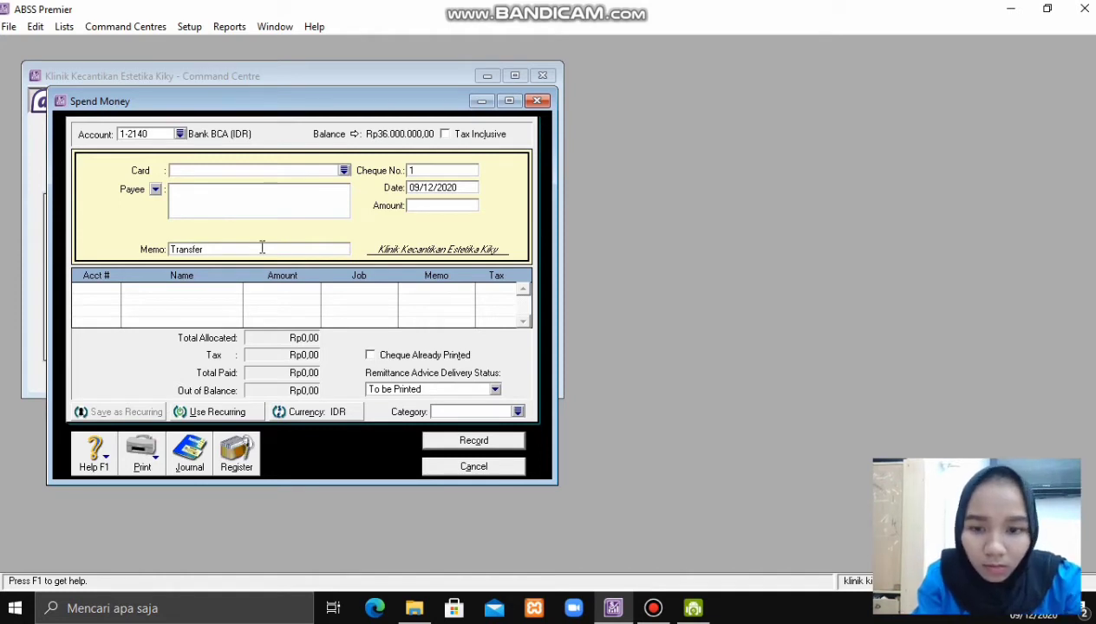
pyautogui.write('dari B')
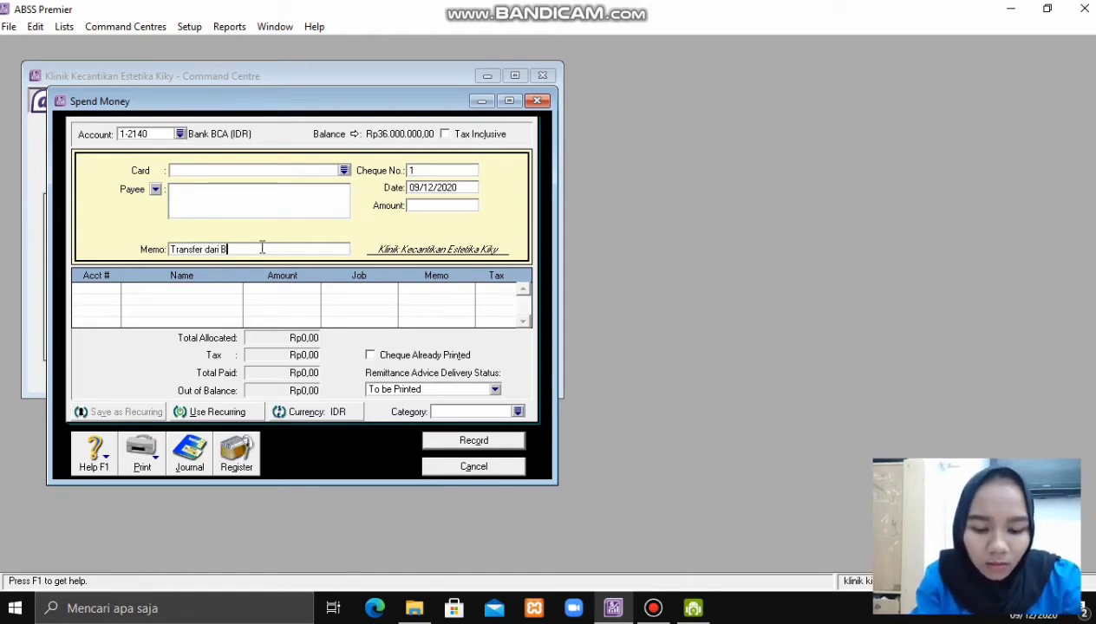
pyautogui.write('ank ')
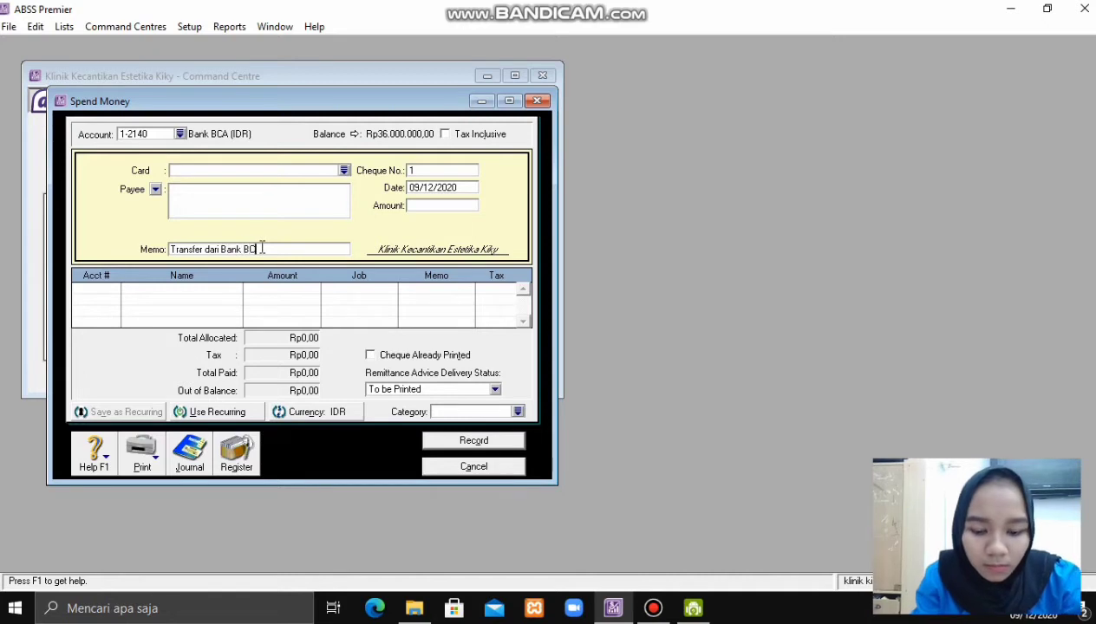
pyautogui.write('BCA (')
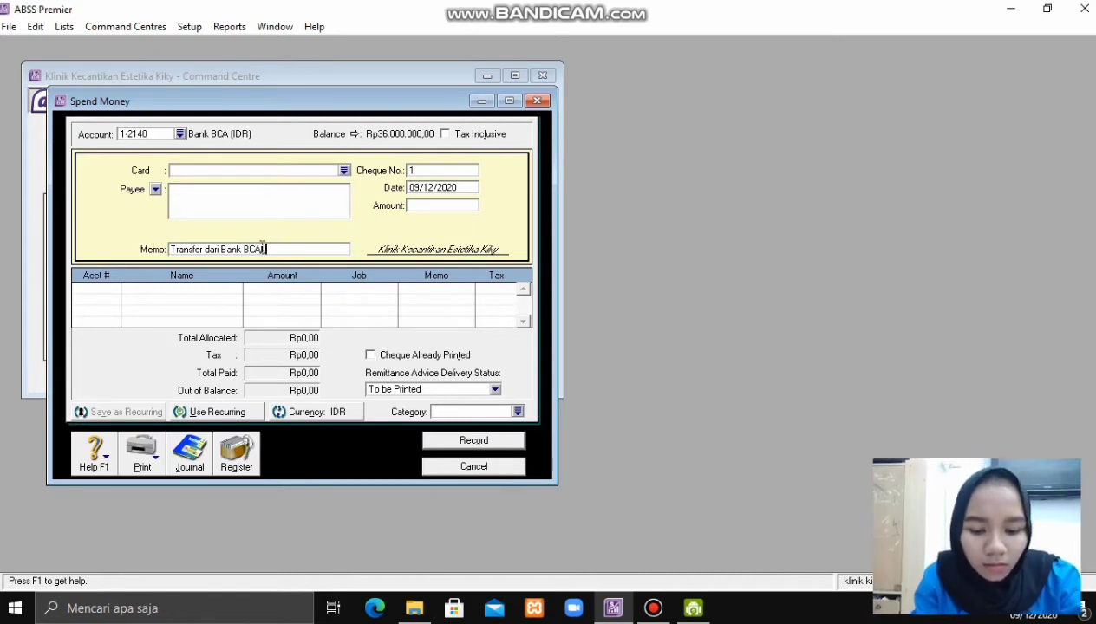
pyautogui.write('IDR)')
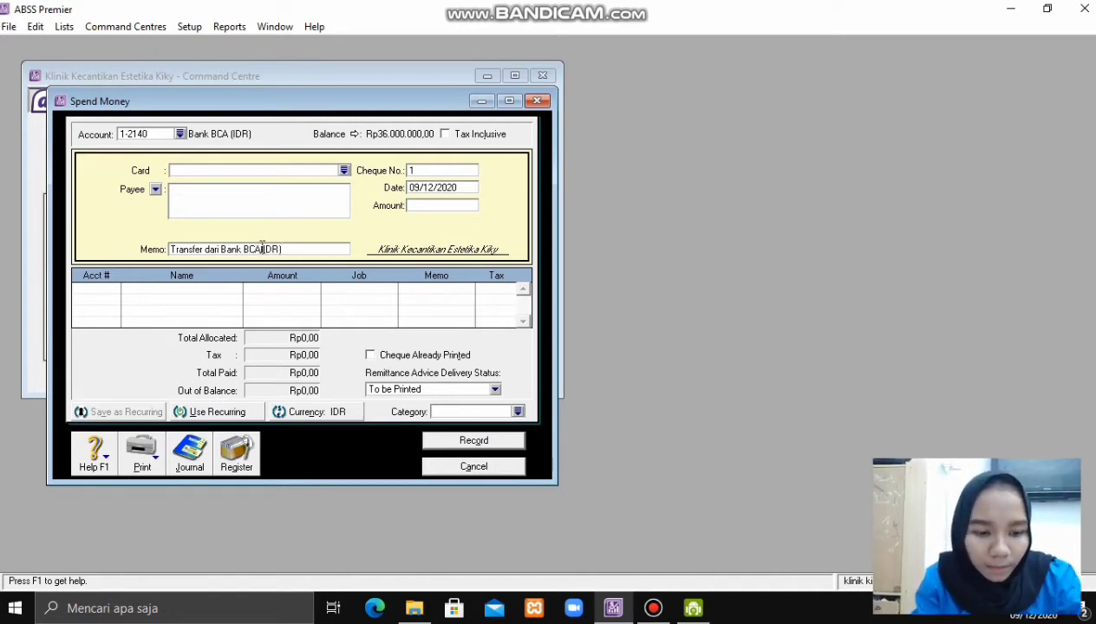
pyautogui.write(' K')
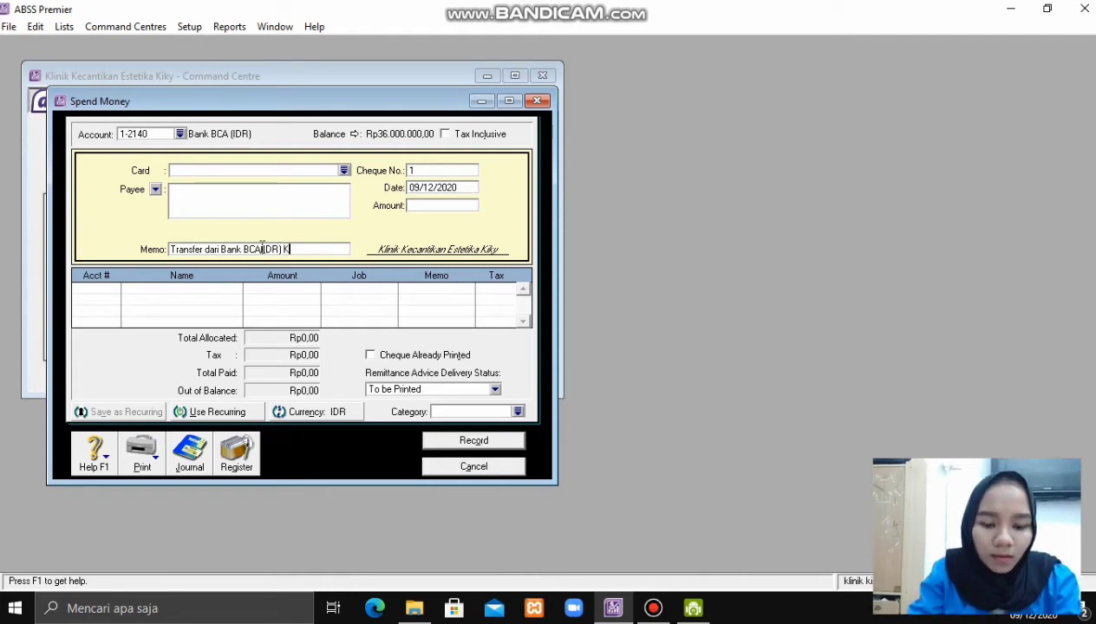
pyautogui.write('E AKUN')
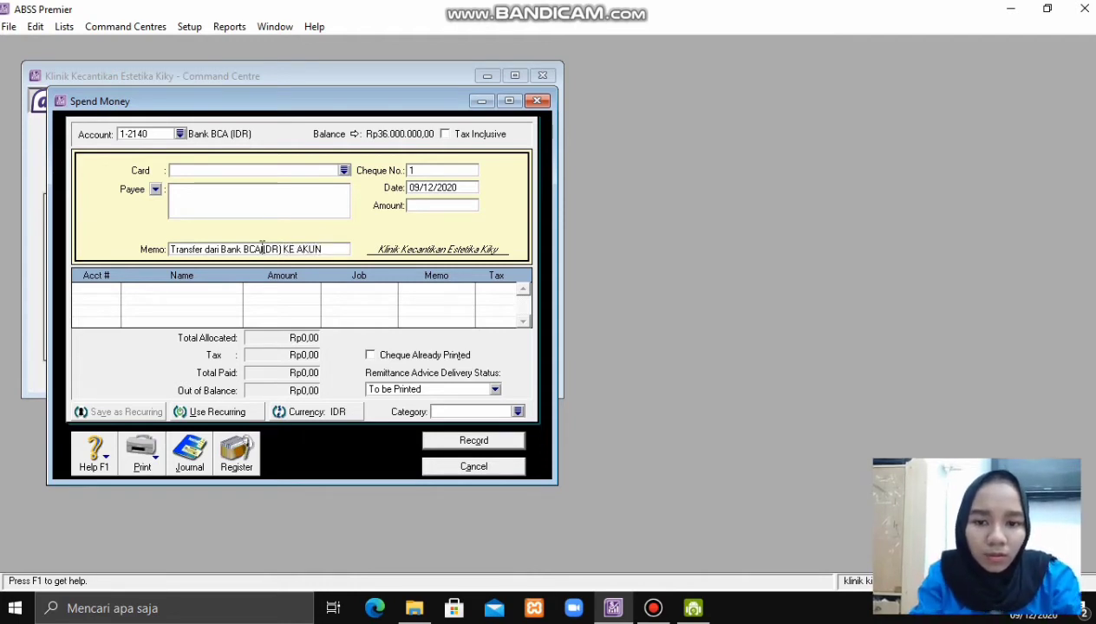
pyautogui.press('BackSpace')
pyautogui.press('BackSpace')
pyautogui.press('BackSpace')
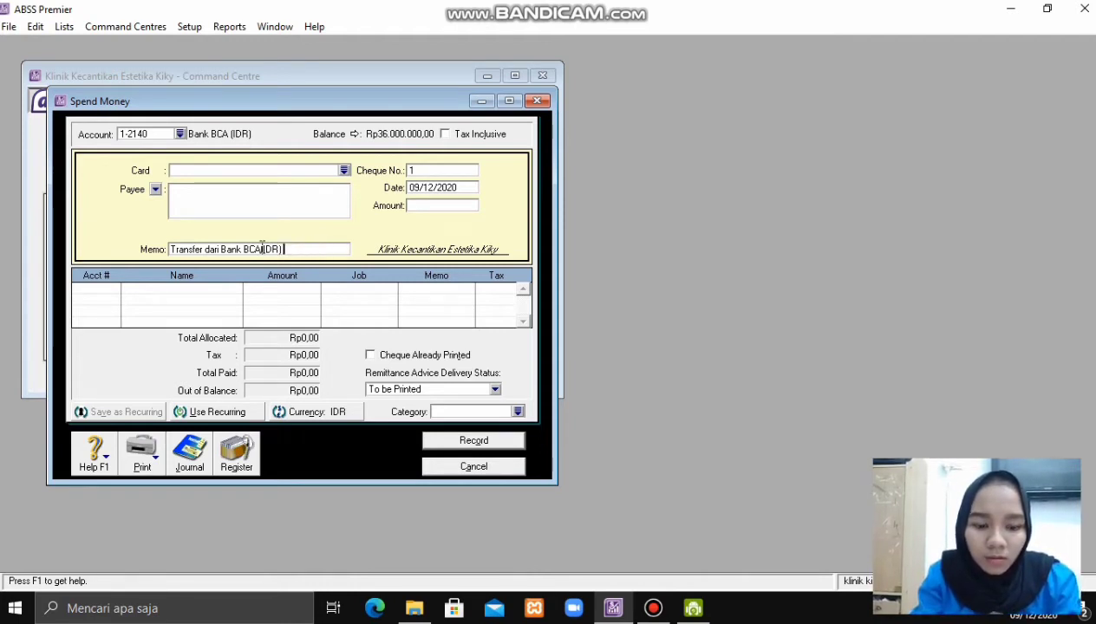
pyautogui.write('k')
pyautogui.write('e akun')
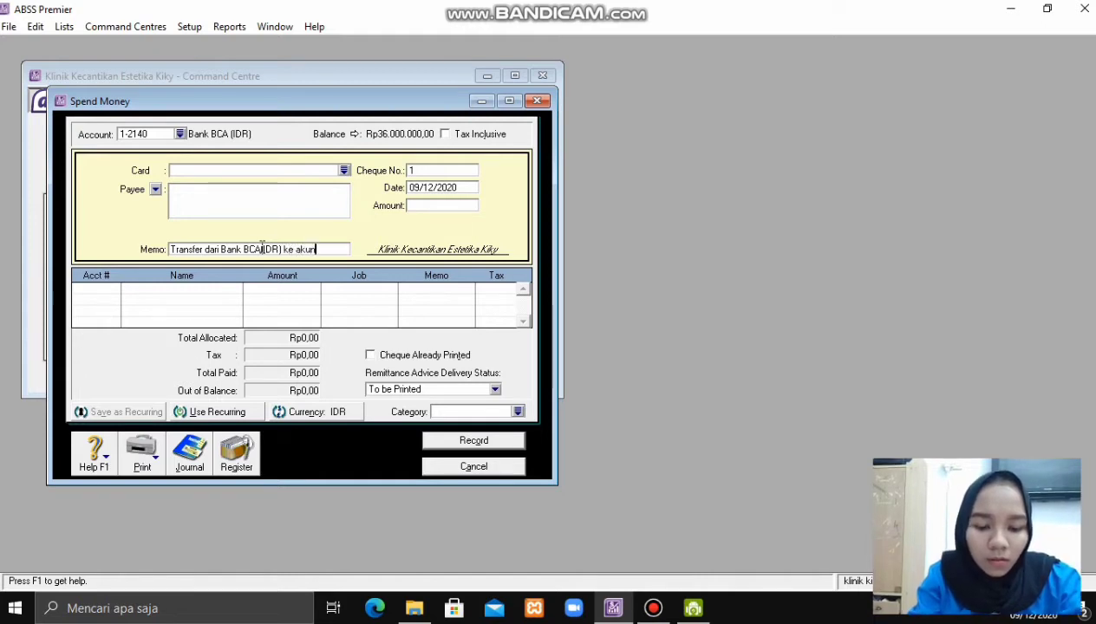
pyautogui.write(' Cash ')
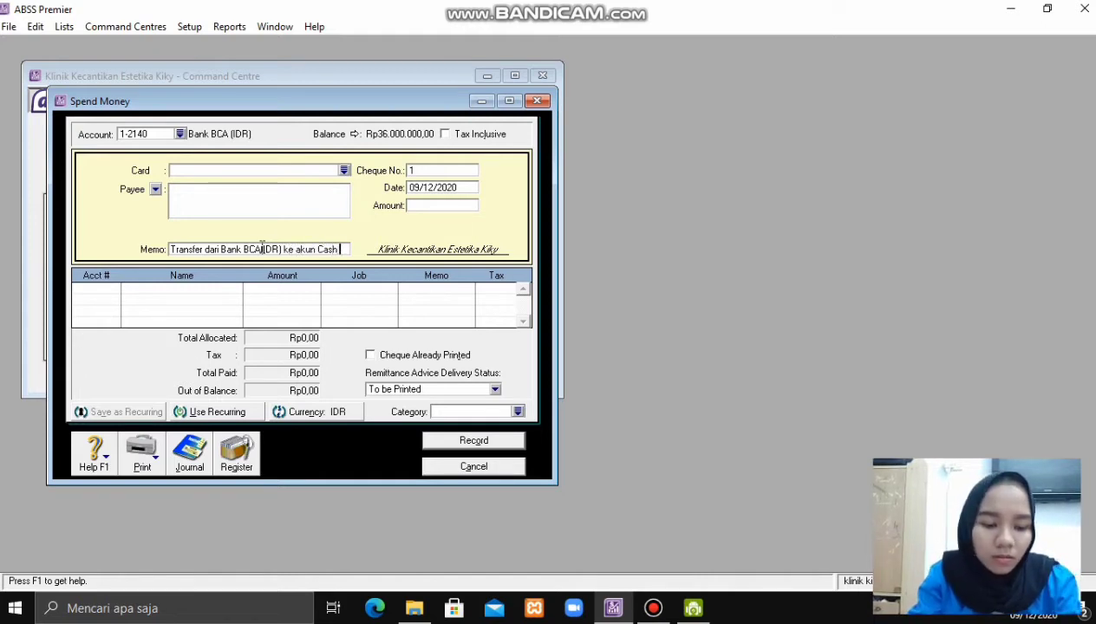
pyautogui.write('(id')
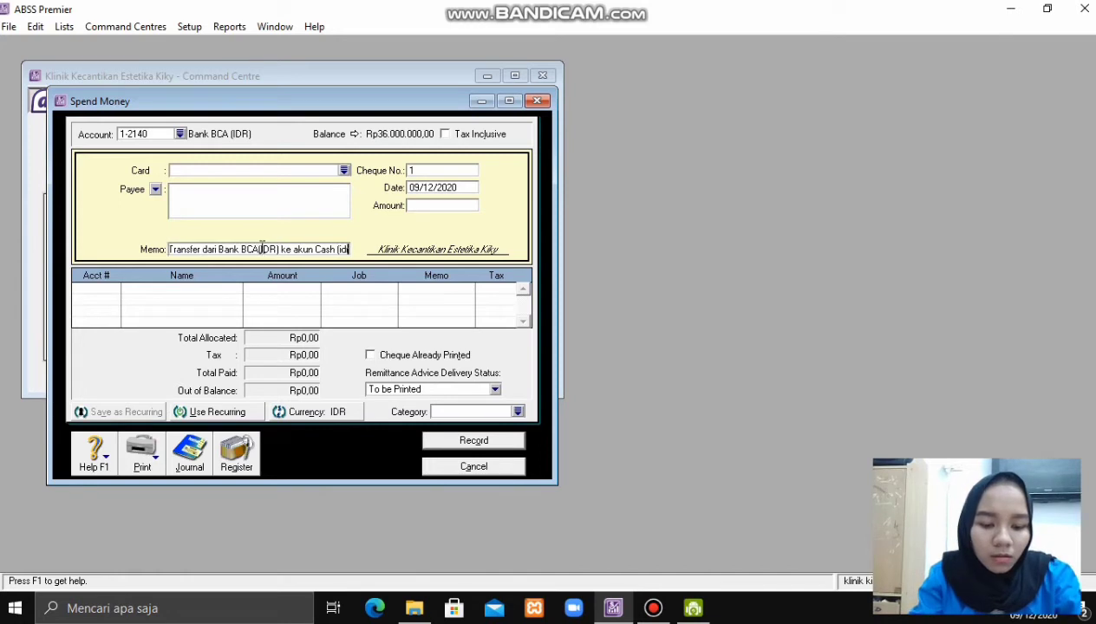
pyautogui.press('BackSpace')
pyautogui.press('BackSpace')
pyautogui.press('BackSpace')
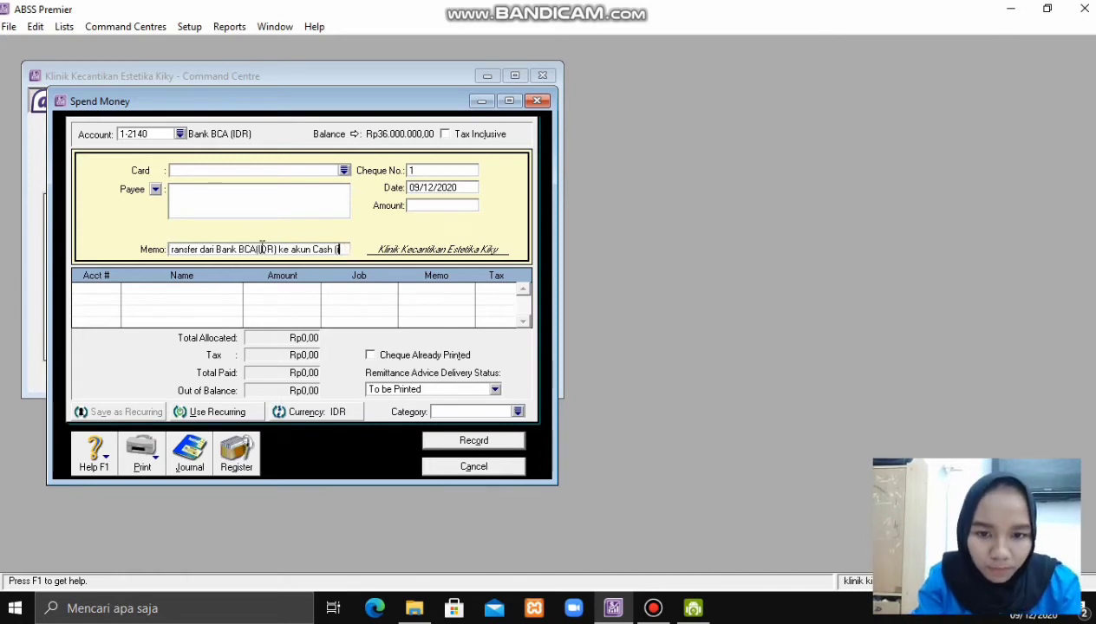
pyautogui.write('IDR')
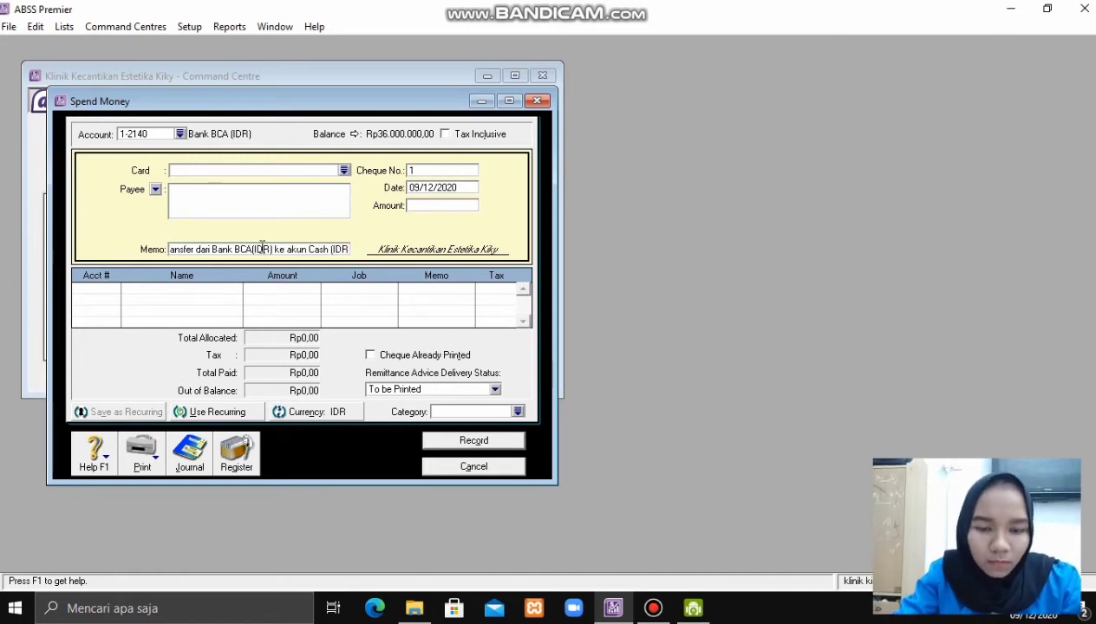
pyautogui.write(')')
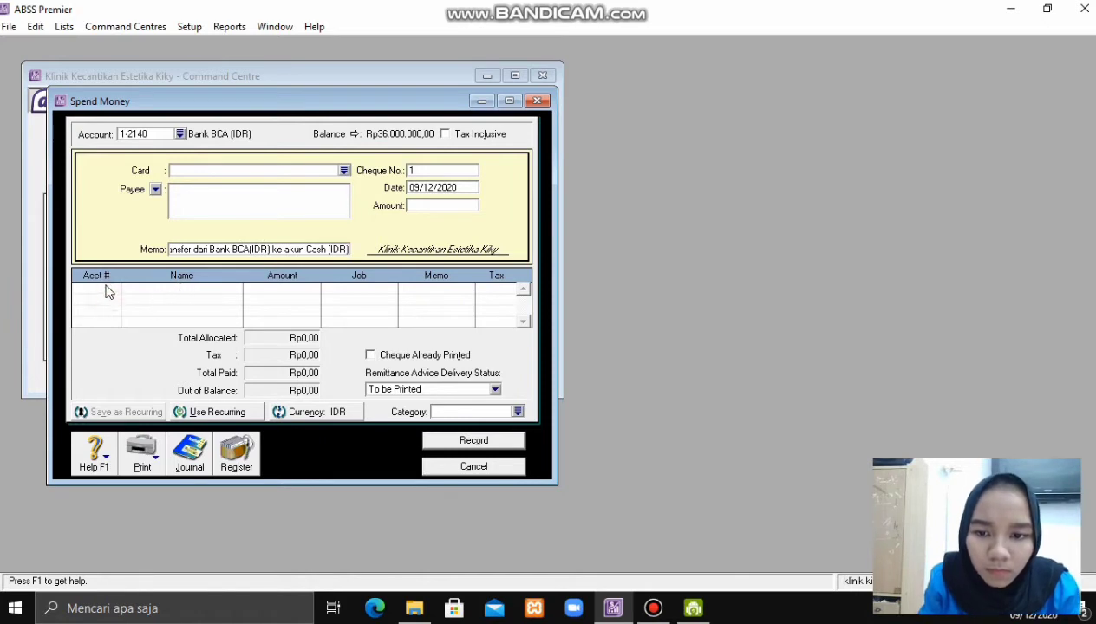
# - Allocate Rp4.000.000,00 on the first line to account 1-2110 Cash (IDR)
pyautogui.click(108, 292)
pyautogui.write('6-')
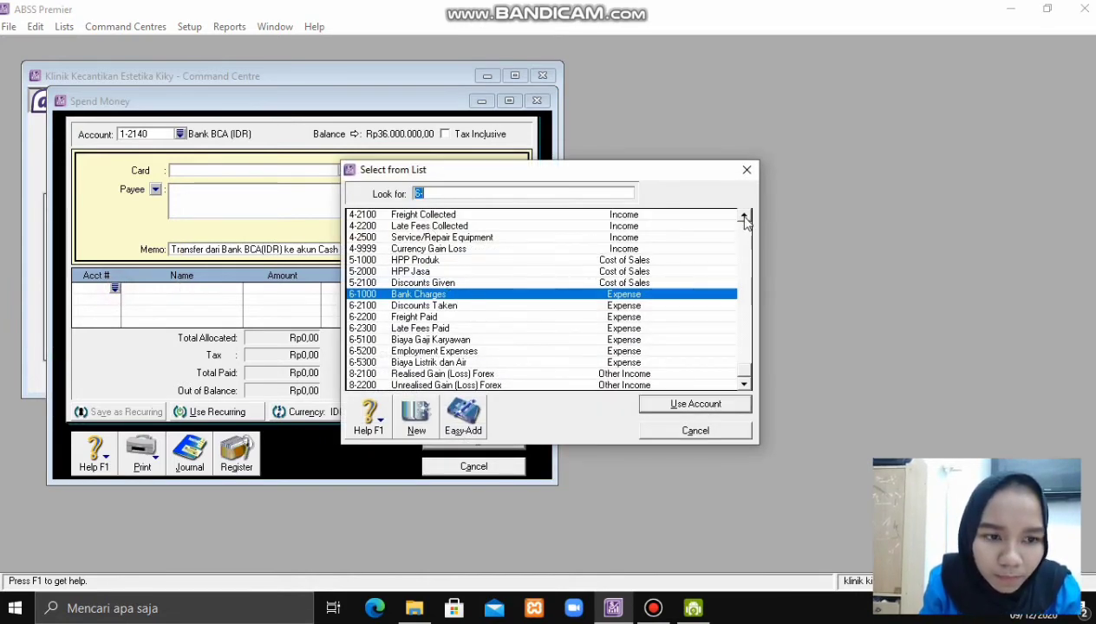
pyautogui.moveTo(745, 221); pyautogui.dragTo(746, 224)
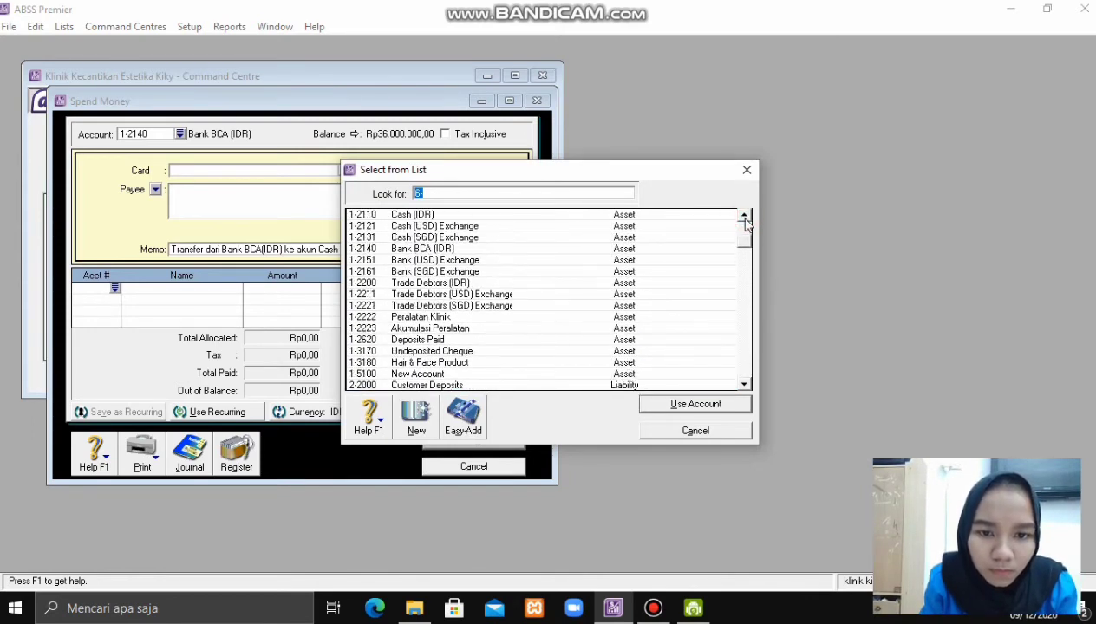
pyautogui.doubleClick(576, 213)
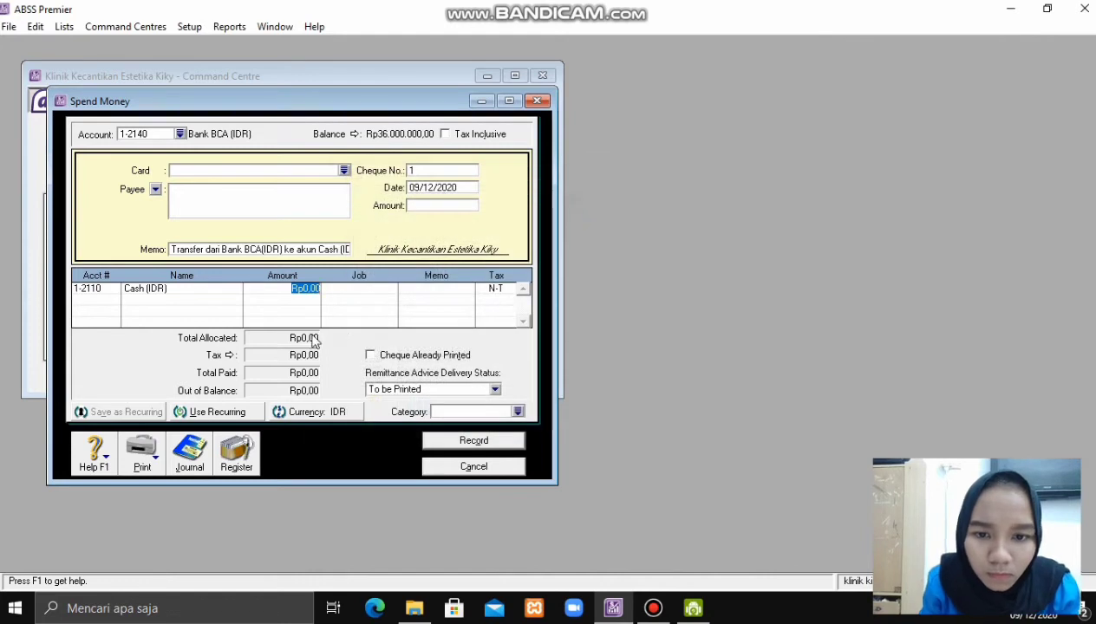
pyautogui.press('BackSpace')
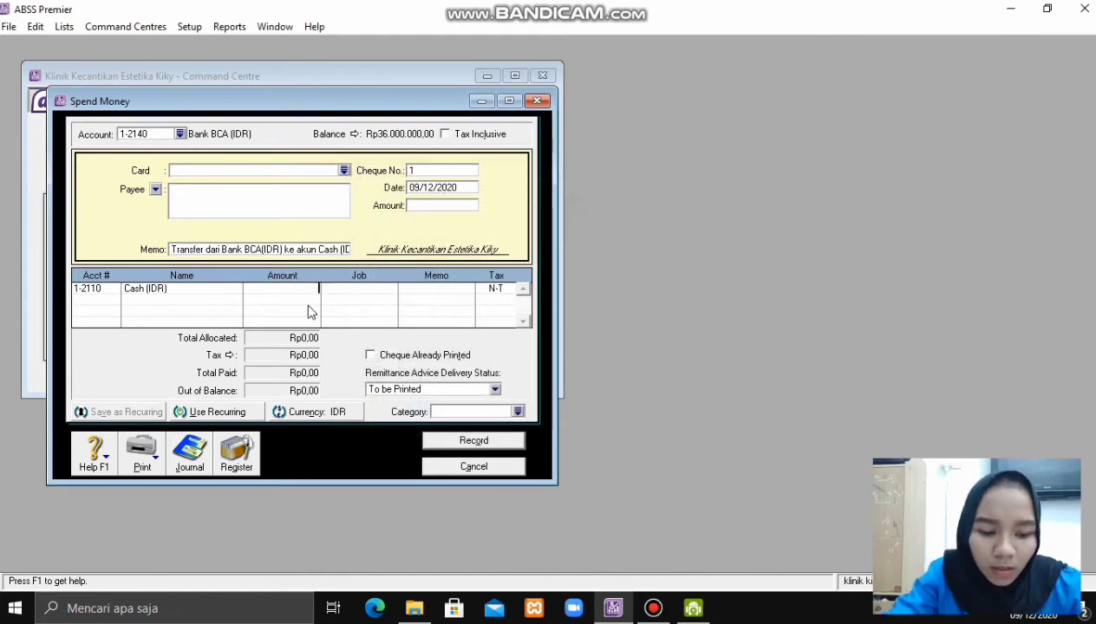
pyautogui.write('4000')
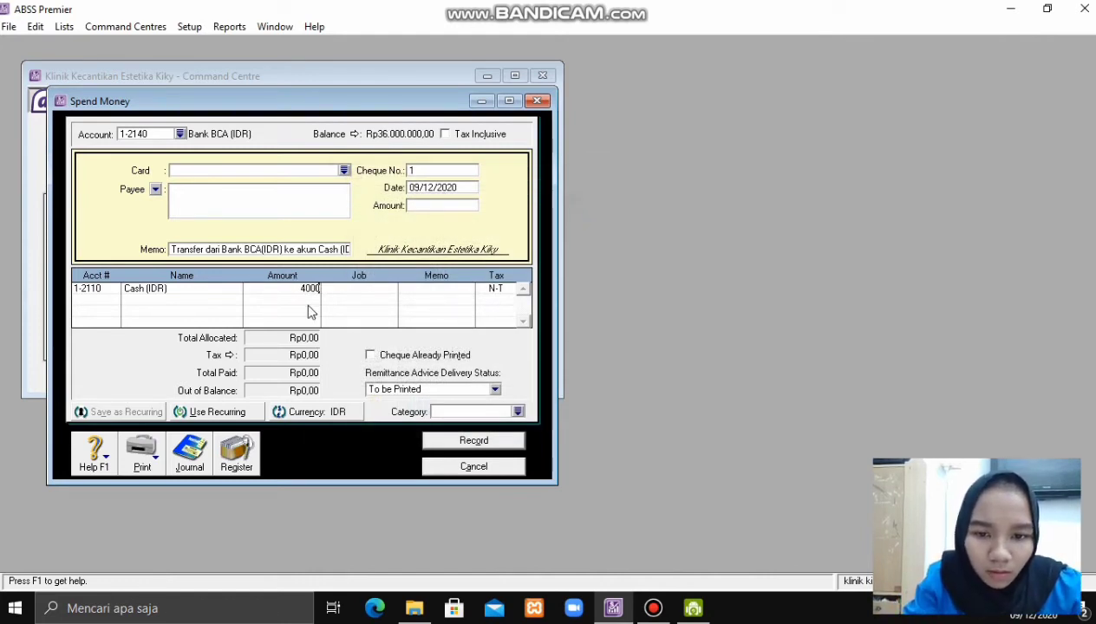
pyautogui.write('000')
pyautogui.press('Tab')
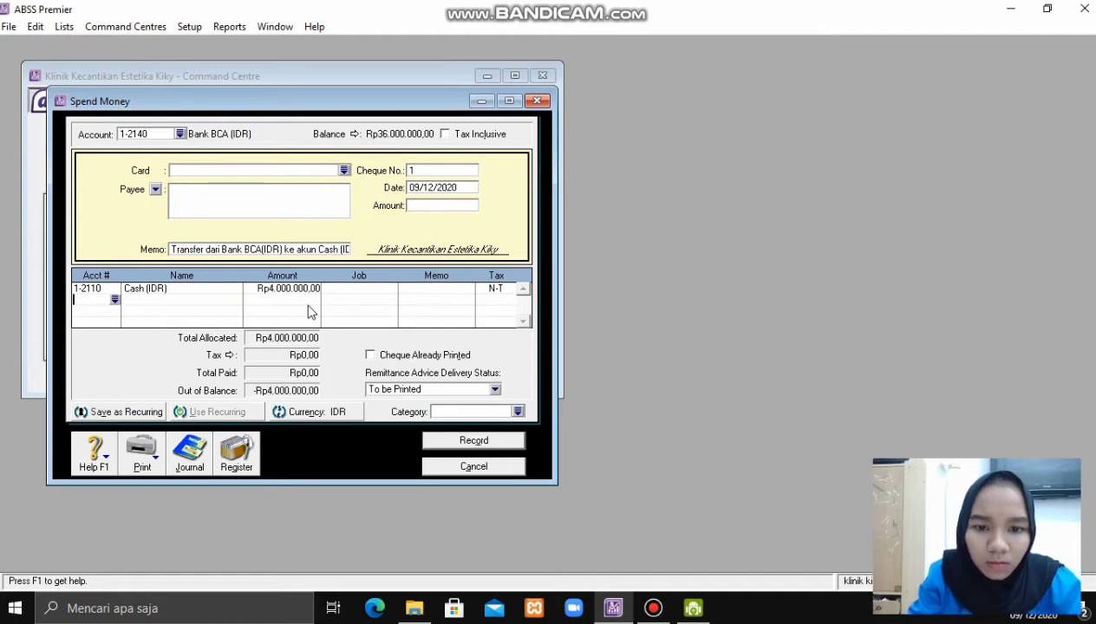
# - Set cheque number BKM0001, fill the payment amount, and date the transfer 20/01/2020
pyautogui.click(448, 173)
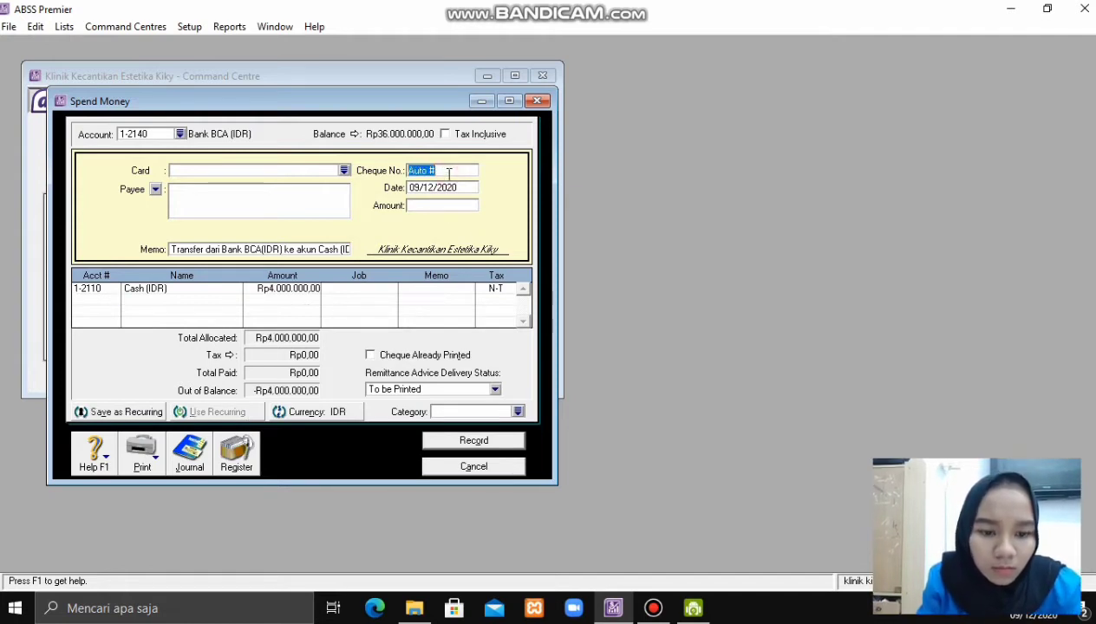
pyautogui.press('BackSpace')
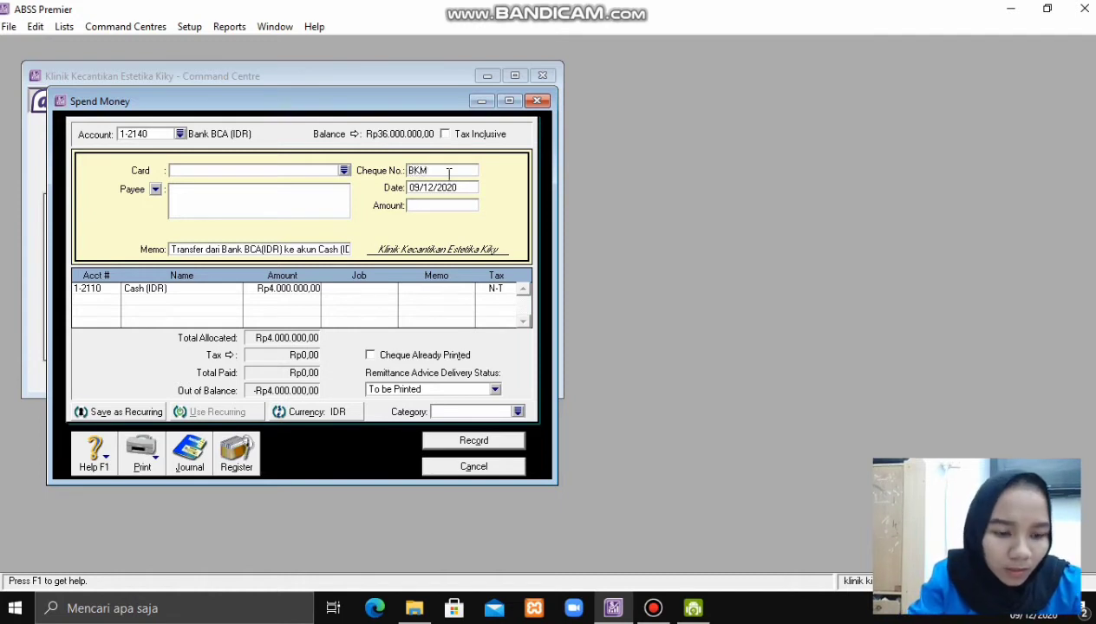
pyautogui.write('BKM0001')
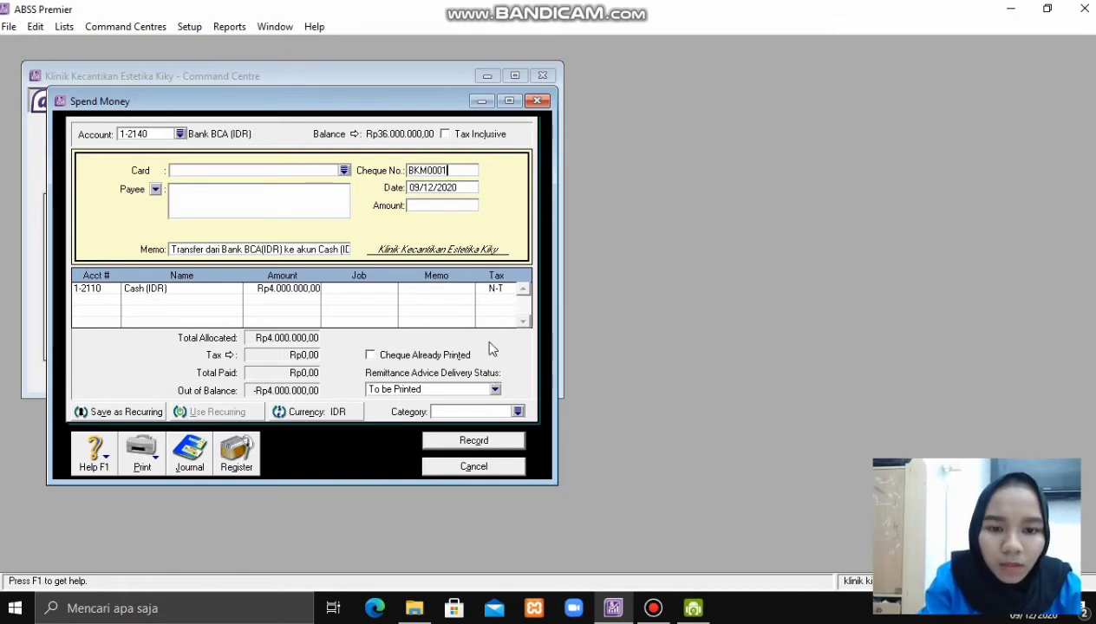
pyautogui.click(449, 211)
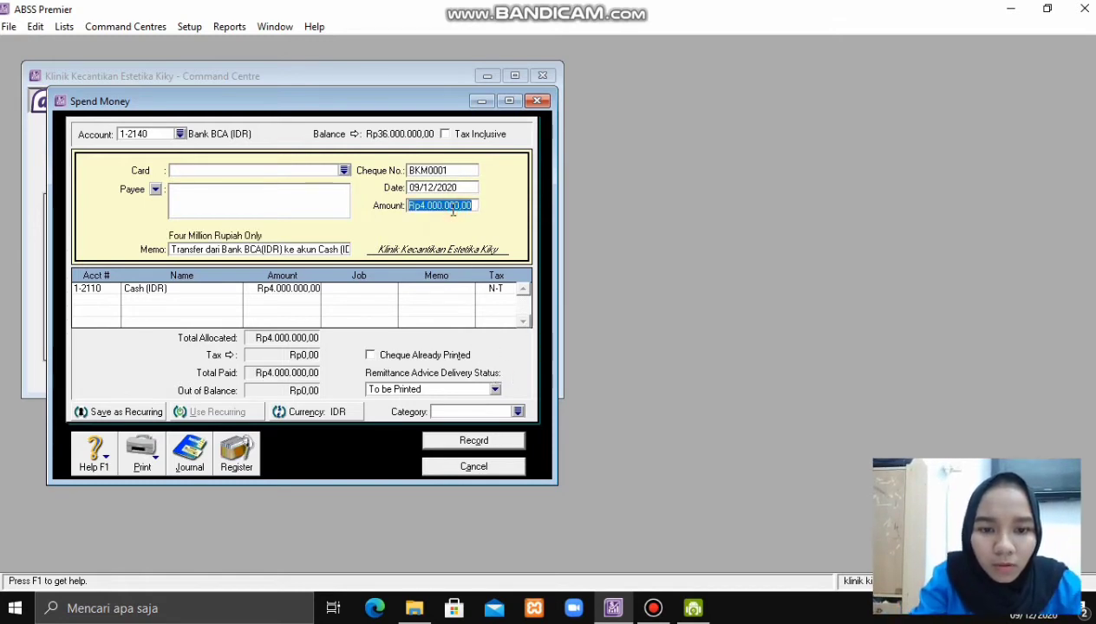
pyautogui.click(472, 187)
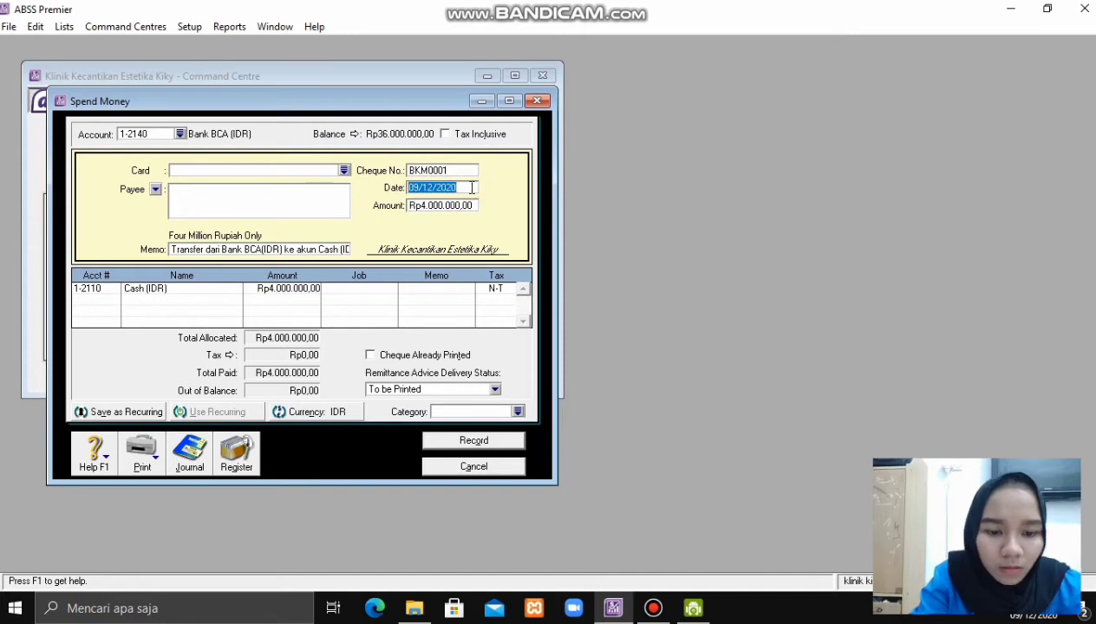
pyautogui.press('BackSpace')
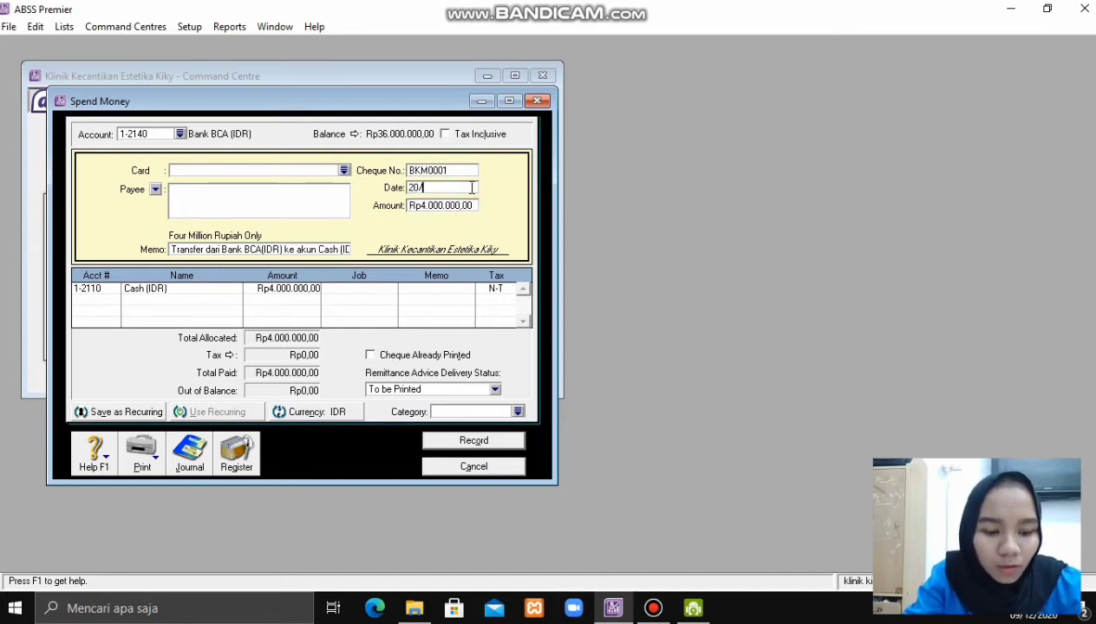
pyautogui.write('20/01/2020')
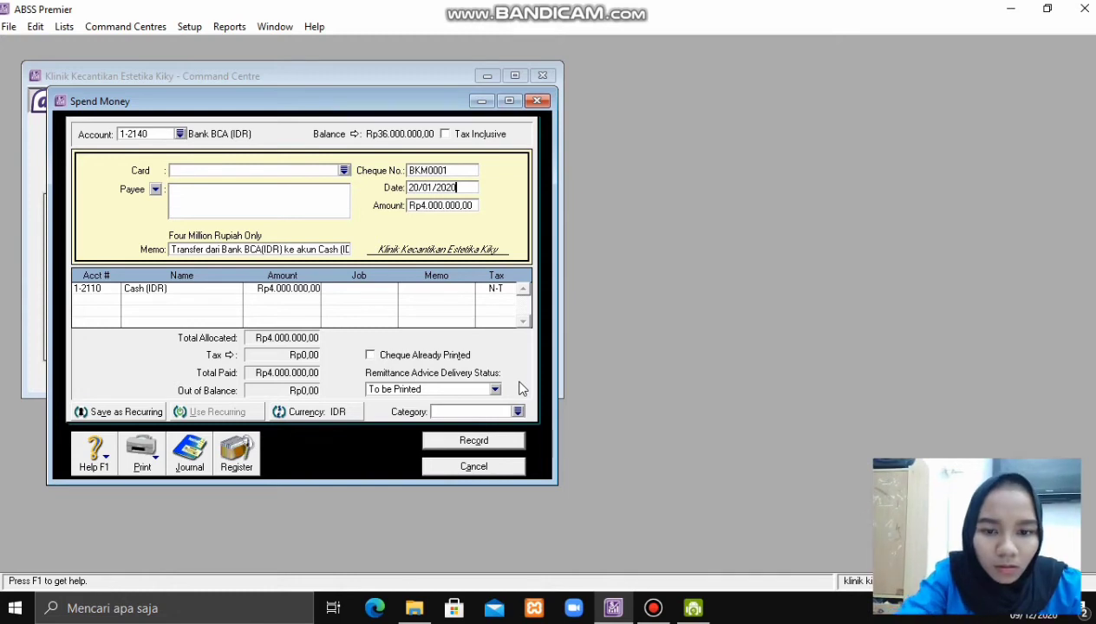
# - Assign the Local category to the transfer
pyautogui.click(388, 293)
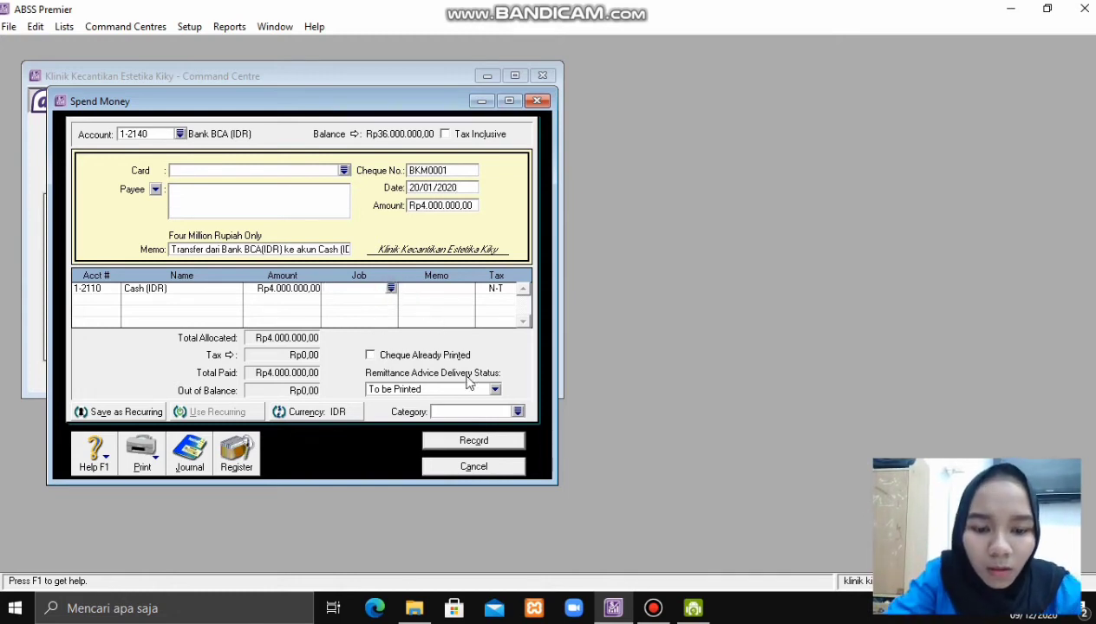
pyautogui.click(518, 412)
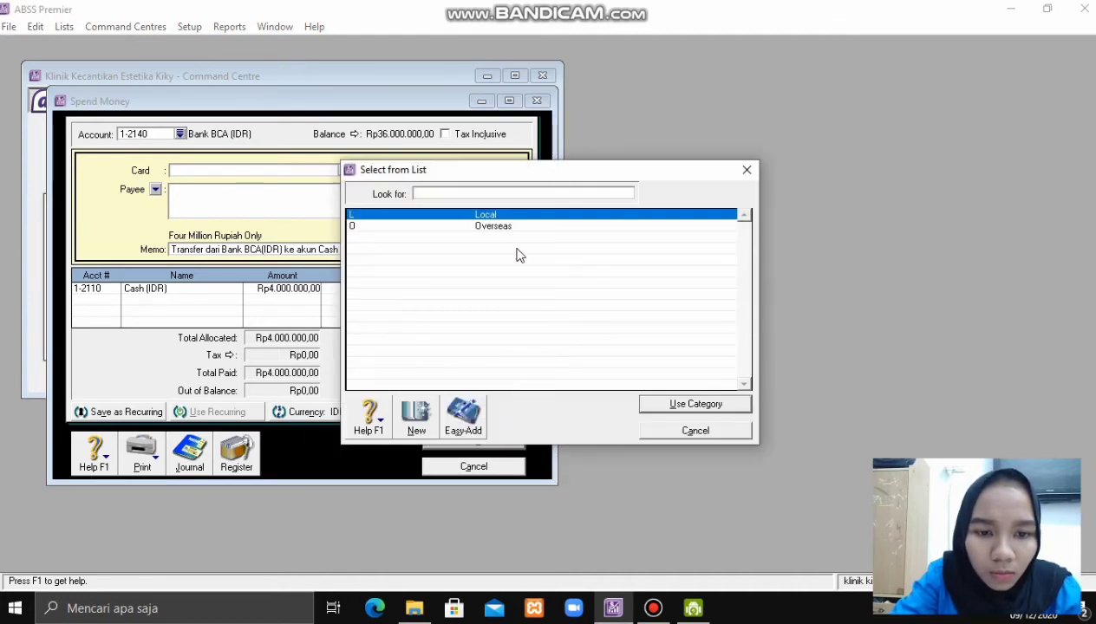
pyautogui.click(719, 407)
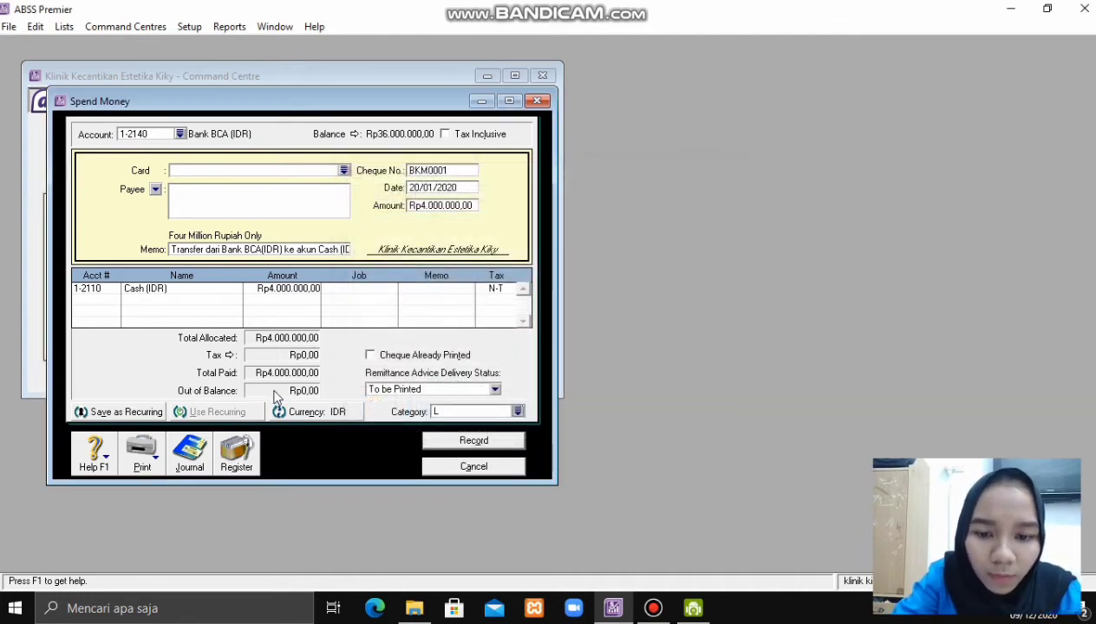
# - Record the transfer, verify it under Disbursements in the Transaction Journal, and close the journal
pyautogui.click(472, 441)
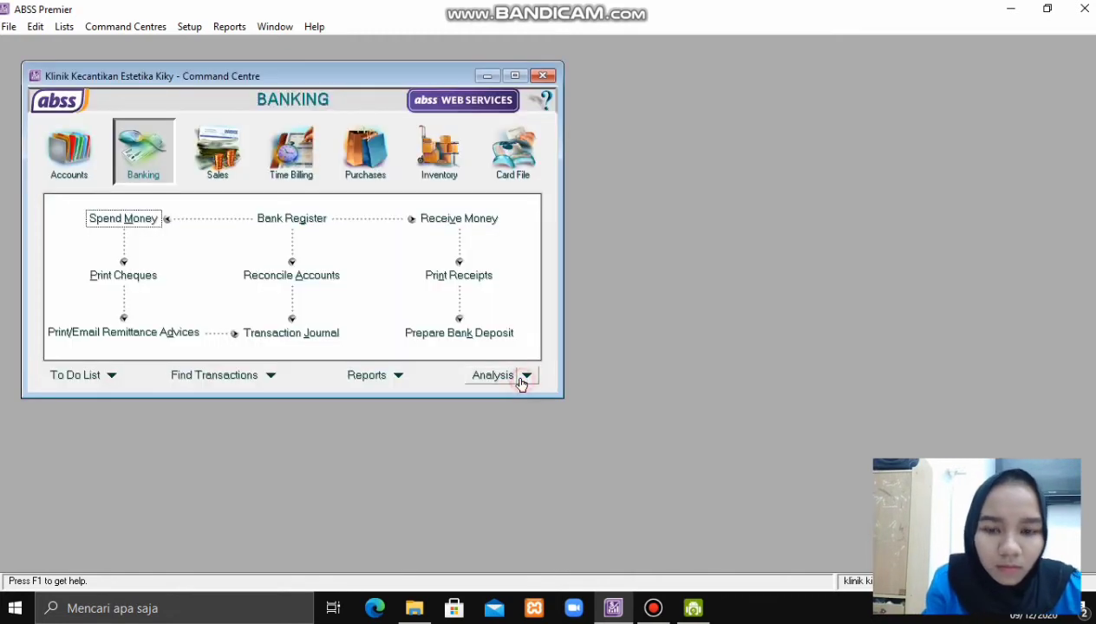
pyautogui.click(338, 341)
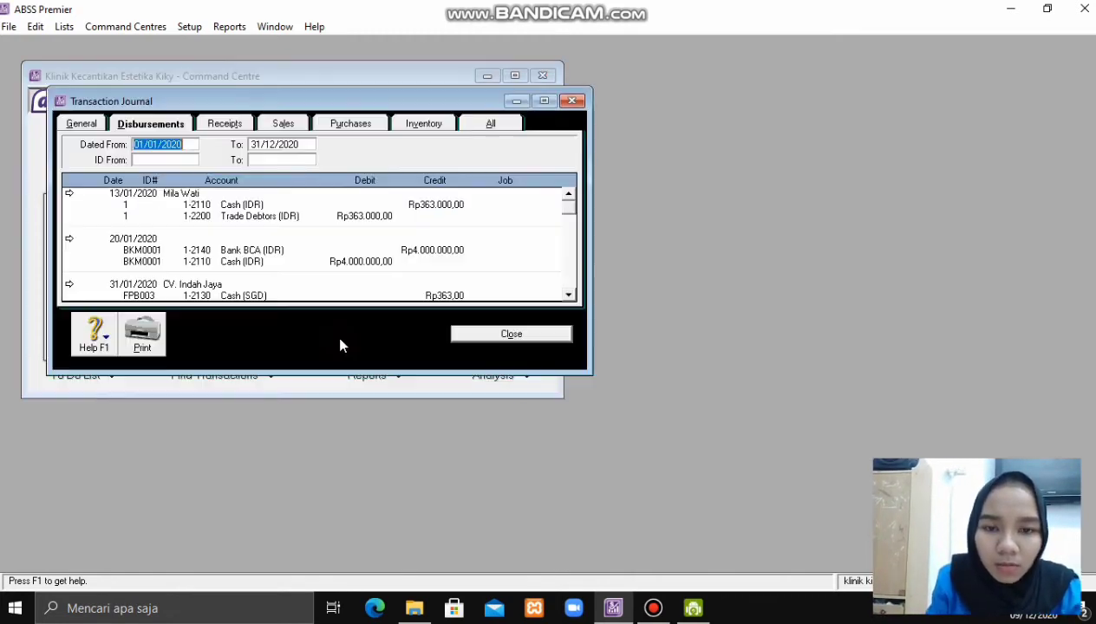
pyautogui.moveTo(330, 374); pyautogui.dragTo(315, 456)
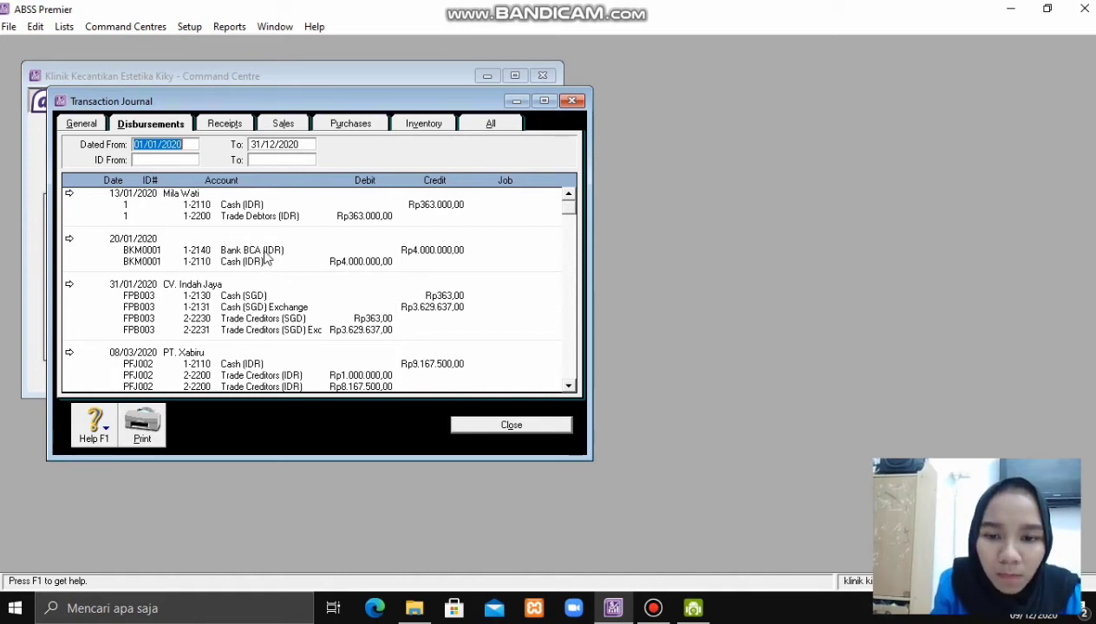
pyautogui.click(570, 387)
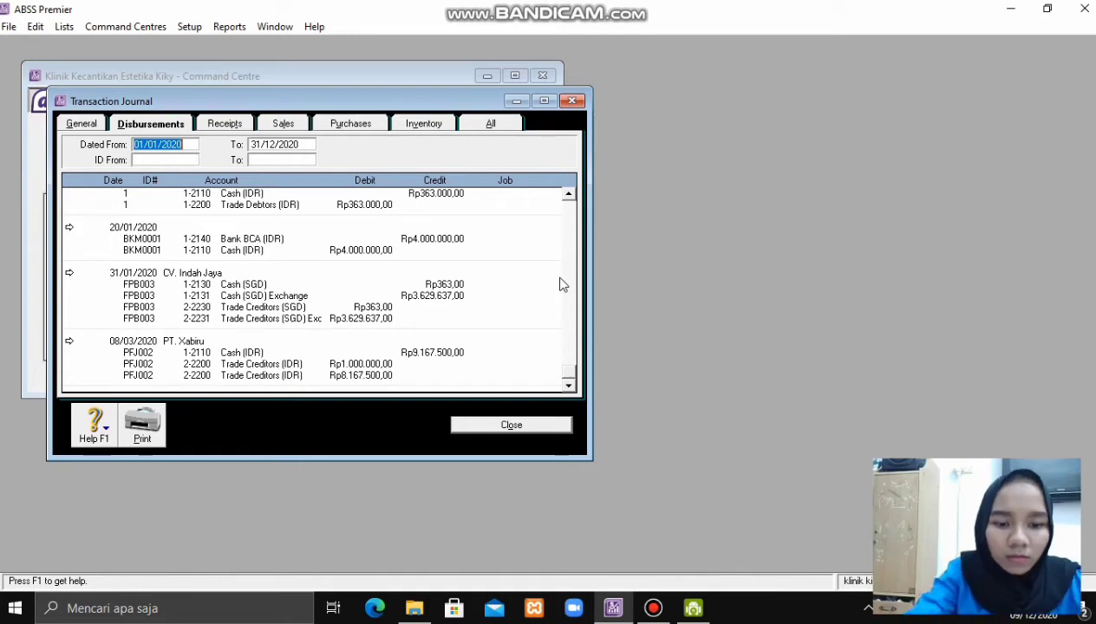
pyautogui.click(537, 424)
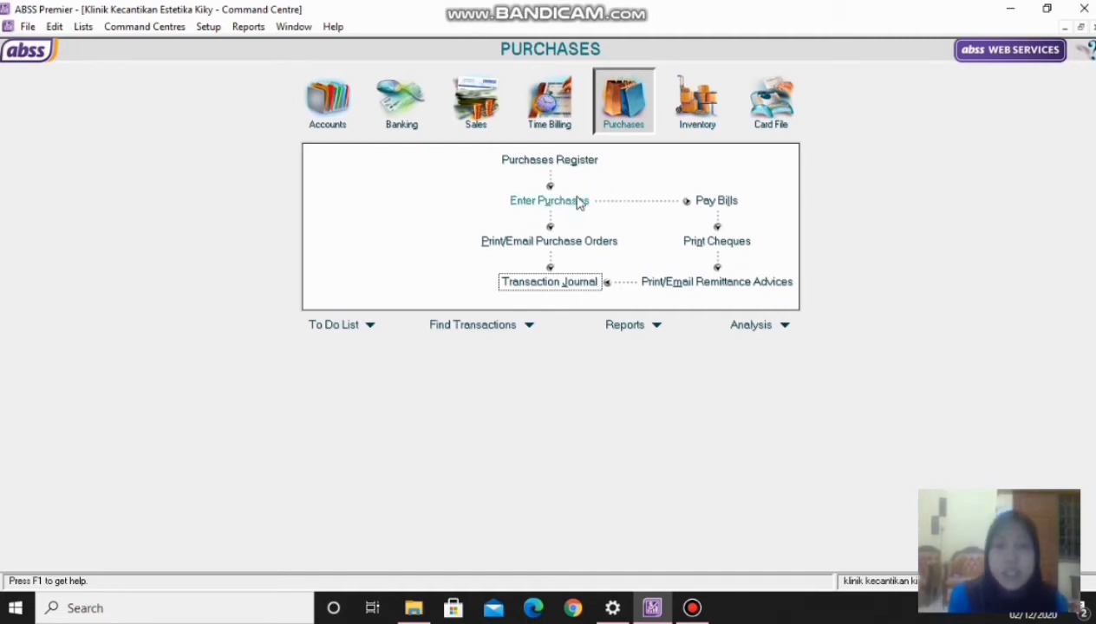
# - Start a new purchase bill with PT. Xabiru as the supplier
pyautogui.click(576, 204)
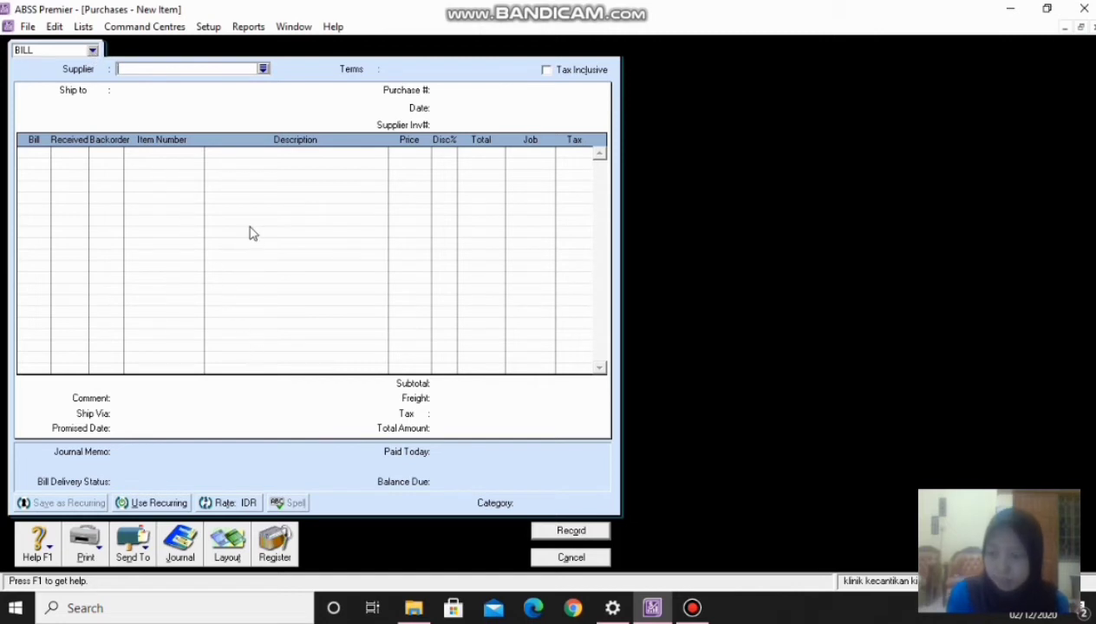
pyautogui.click(262, 68)
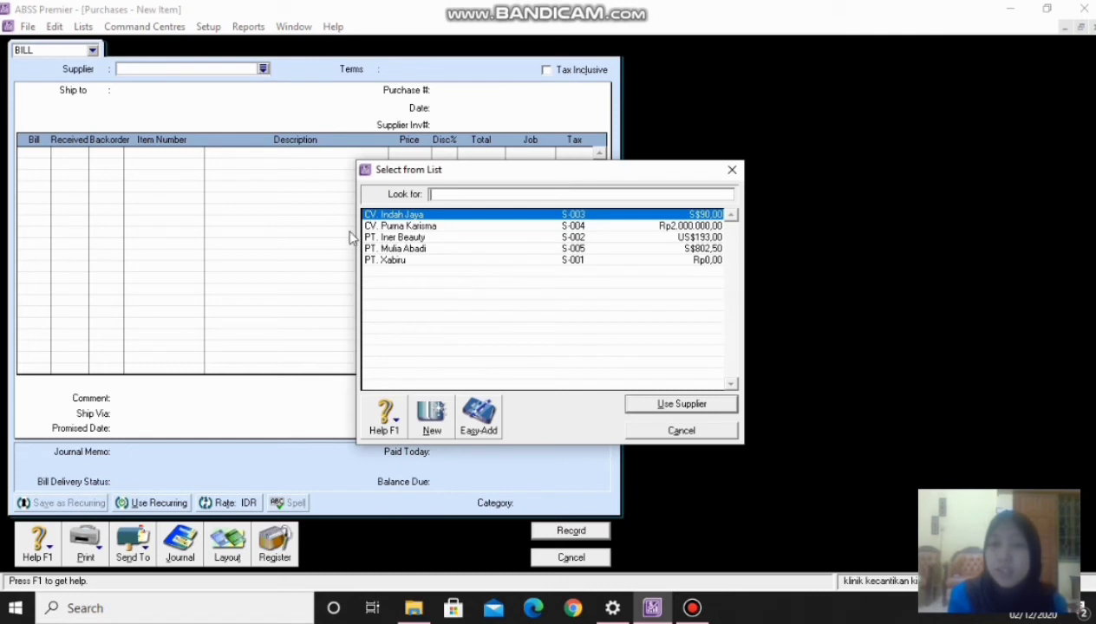
pyautogui.doubleClick(395, 260)
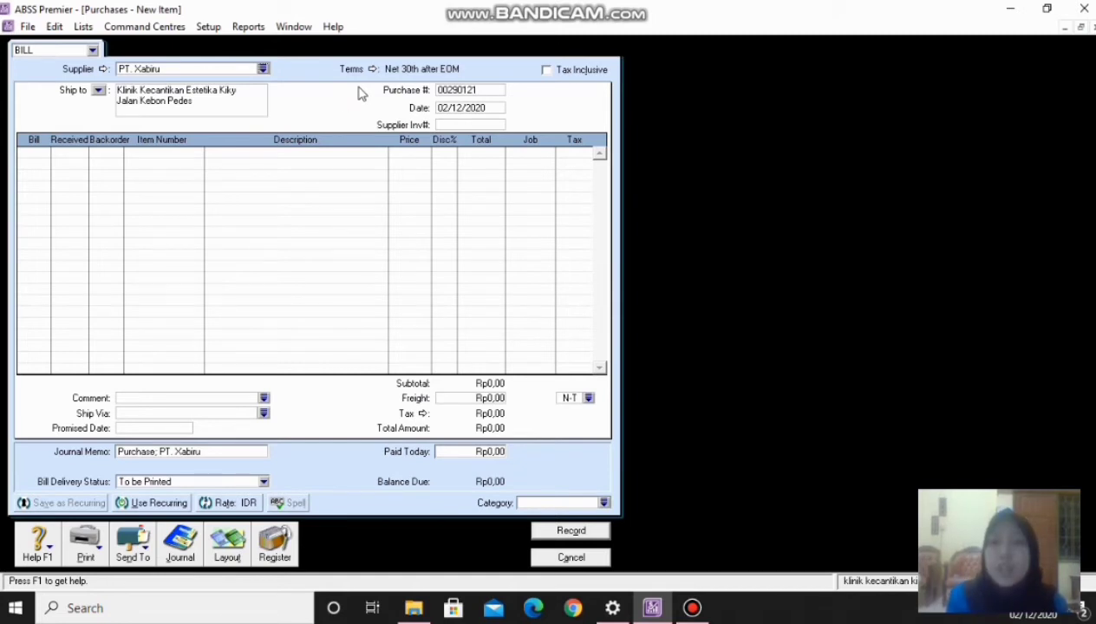
# - Set the bill's payment terms to C.O.D
pyautogui.click(372, 69)
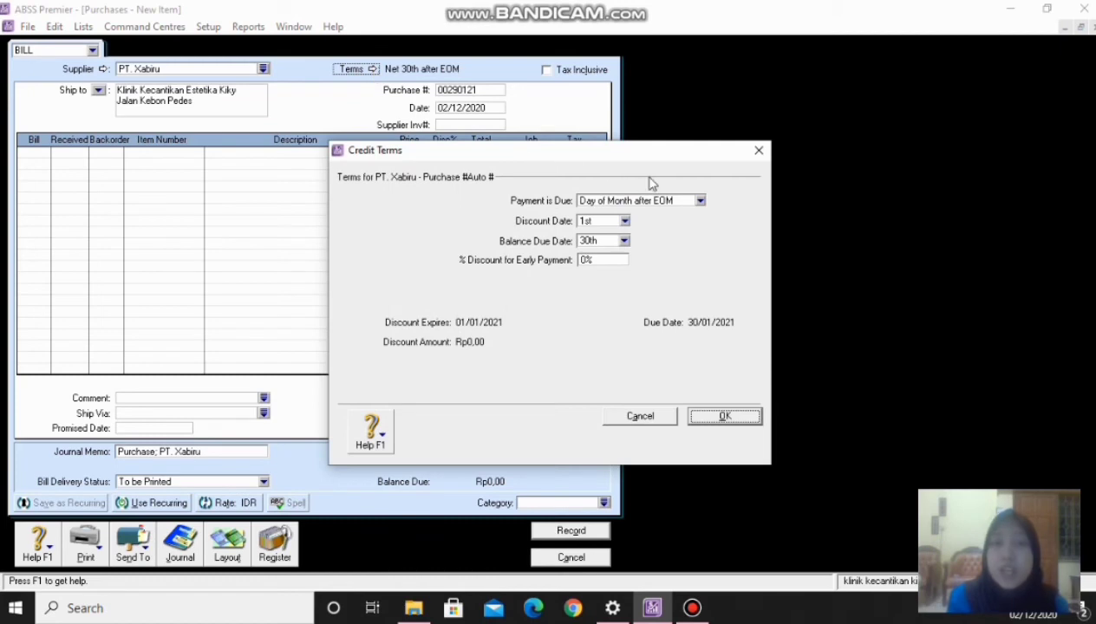
pyautogui.click(700, 201)
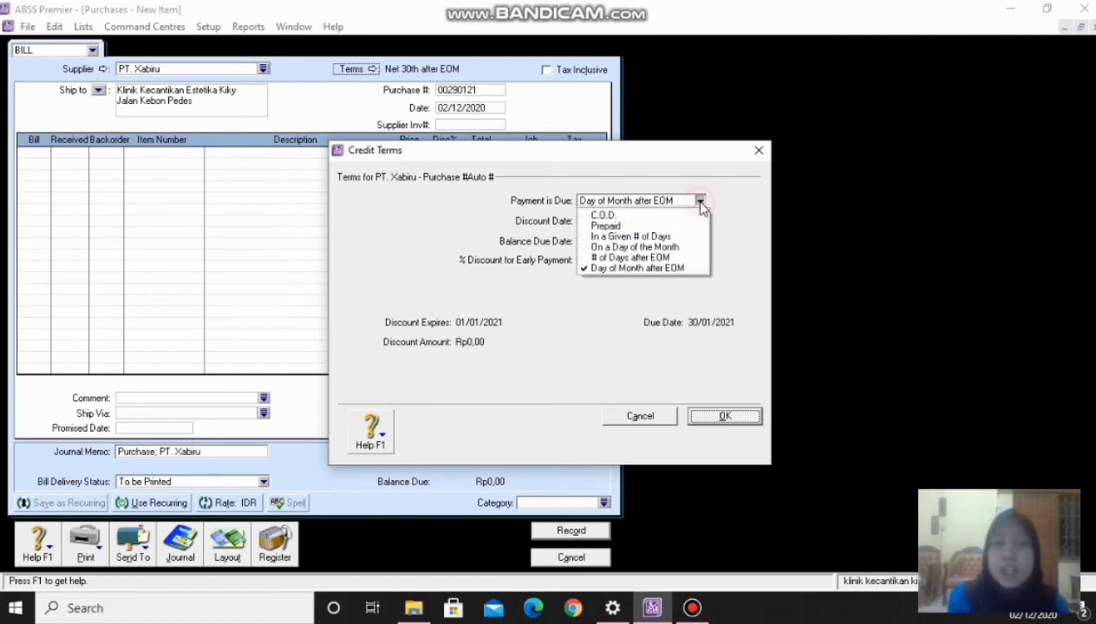
pyautogui.click(635, 217)
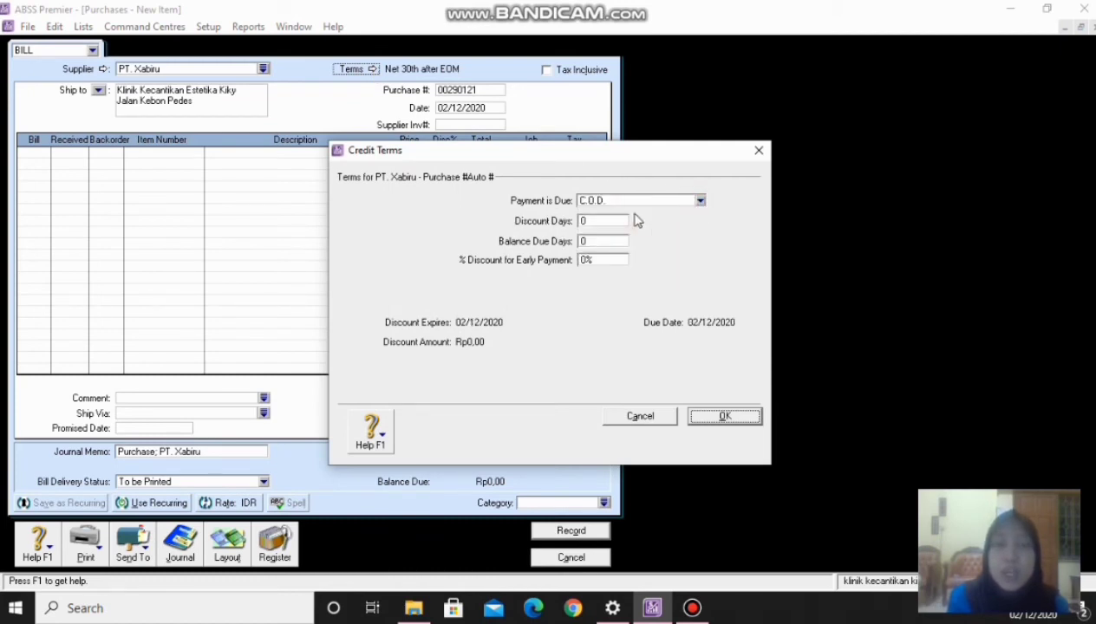
pyautogui.click(700, 201)
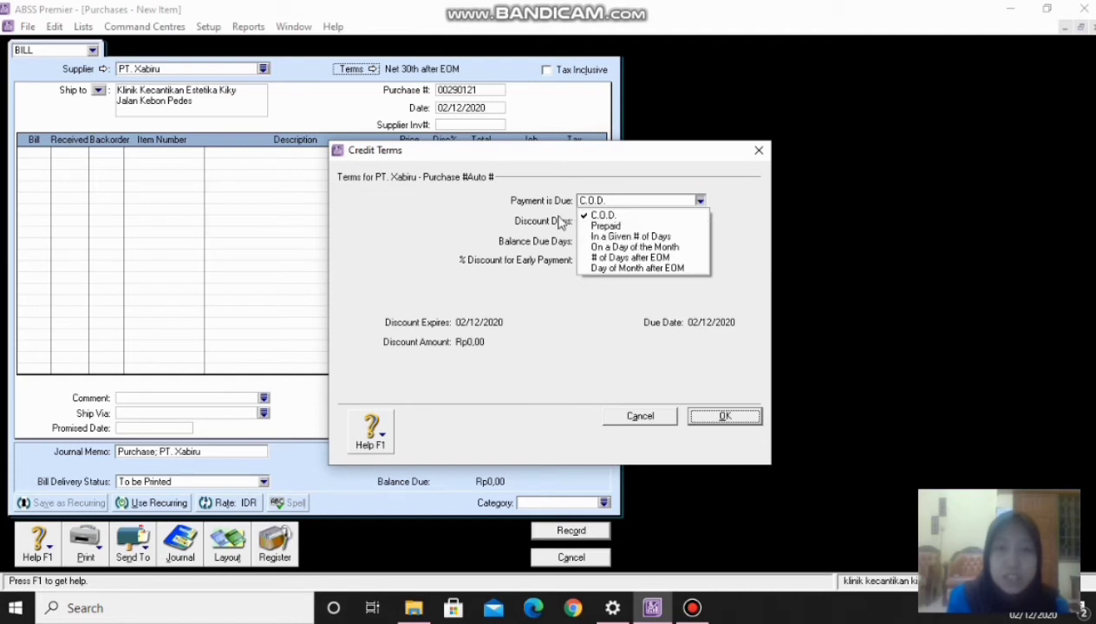
pyautogui.click(557, 221)
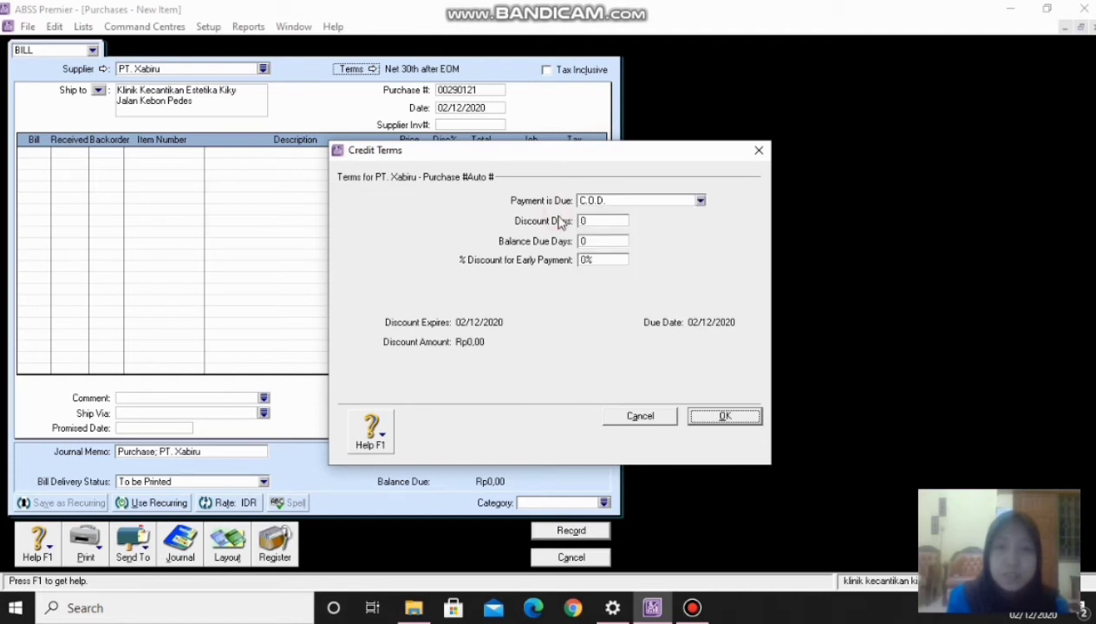
pyautogui.click(719, 417)
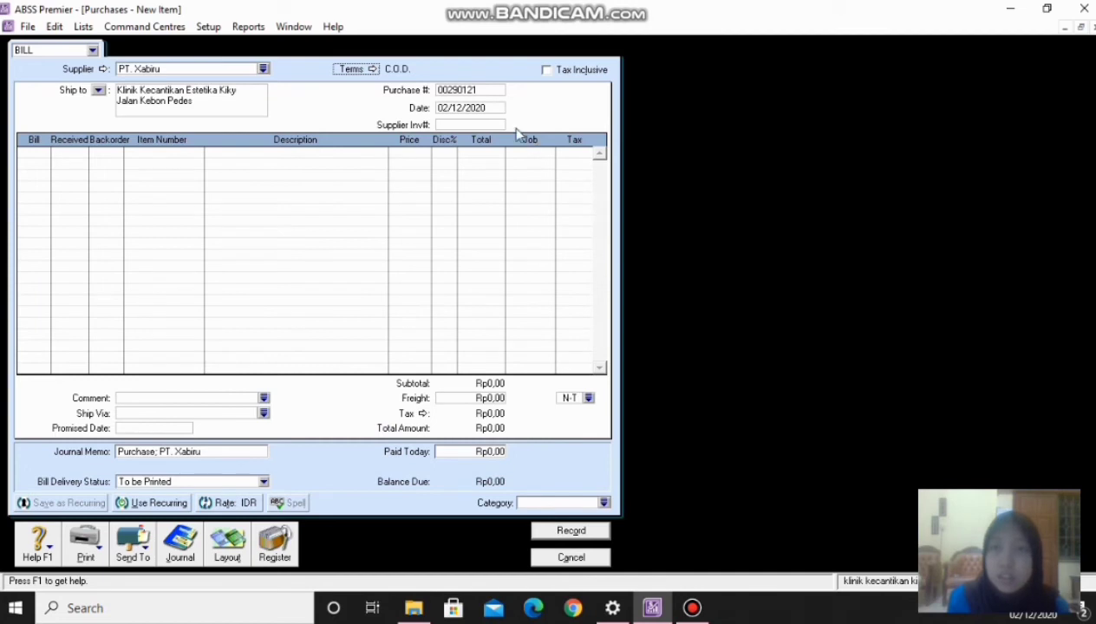
# - Replace the automatic purchase number with FB080120
pyautogui.click(487, 89)
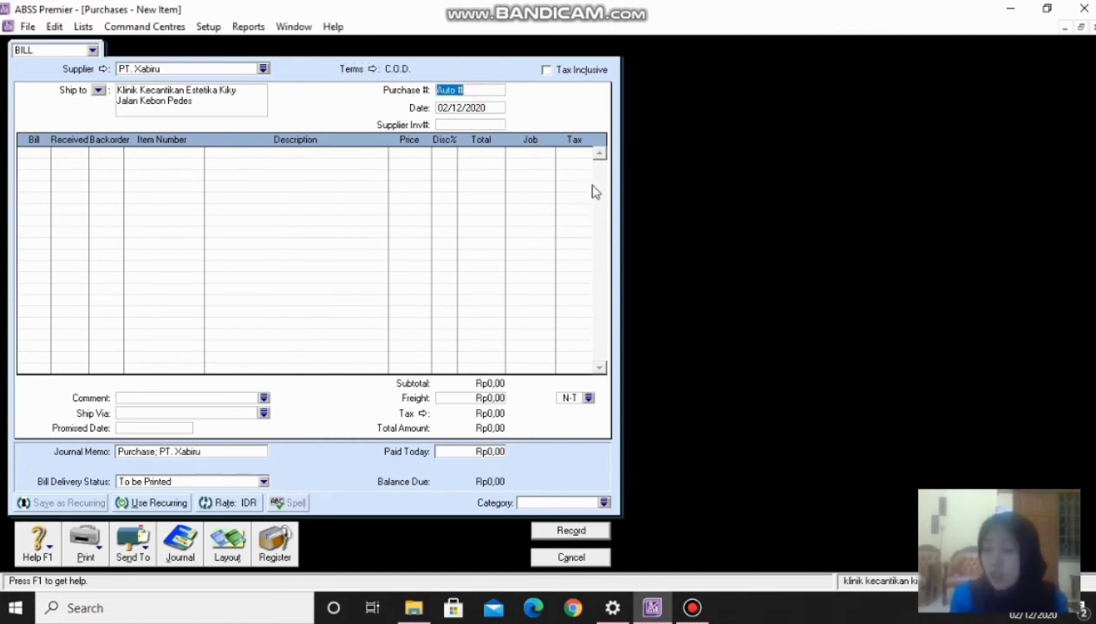
pyautogui.write('FB')
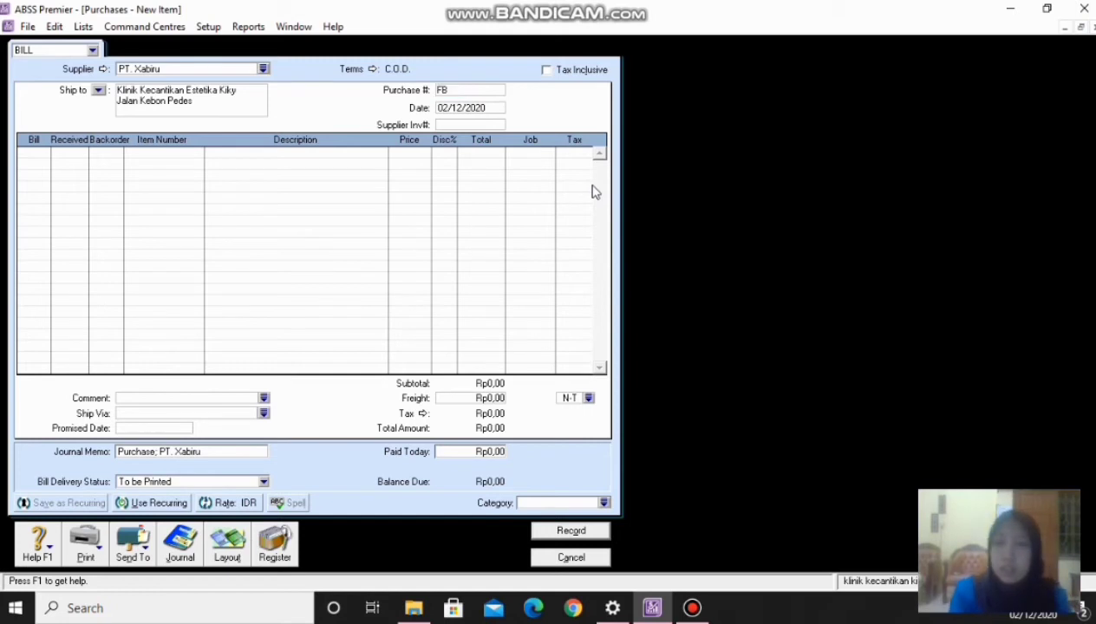
pyautogui.click(692, 608)
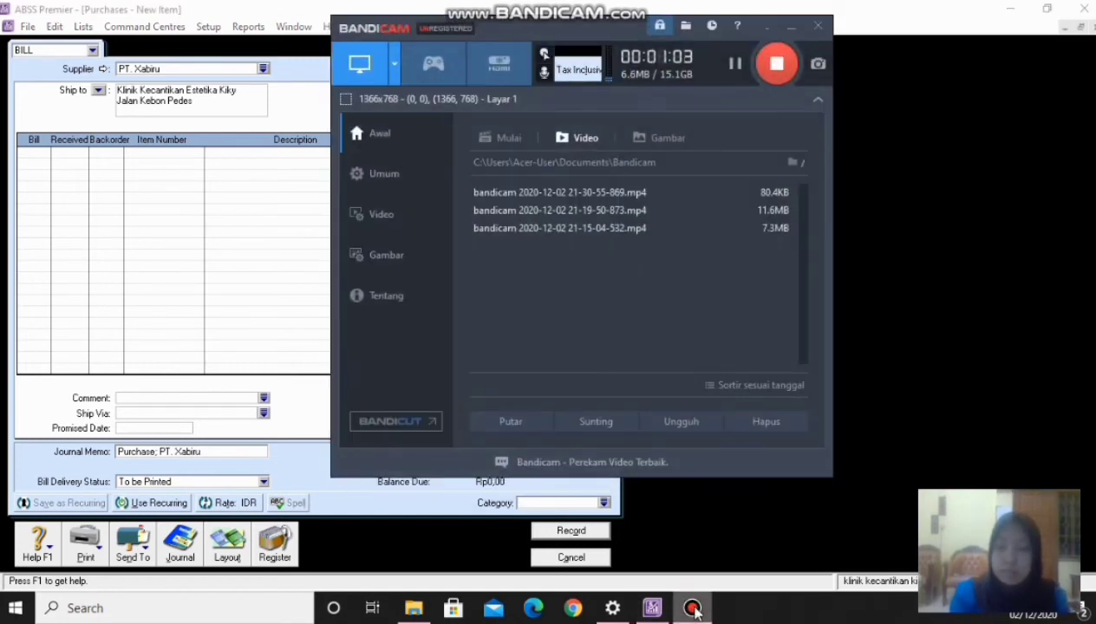
pyautogui.click(691, 608)
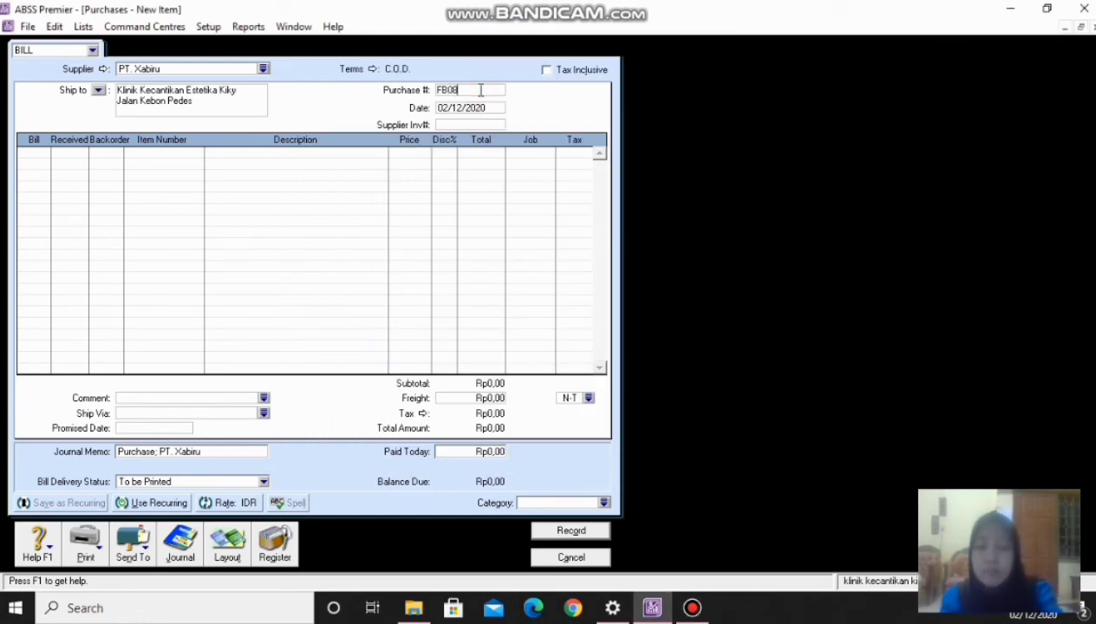
pyautogui.write('1')
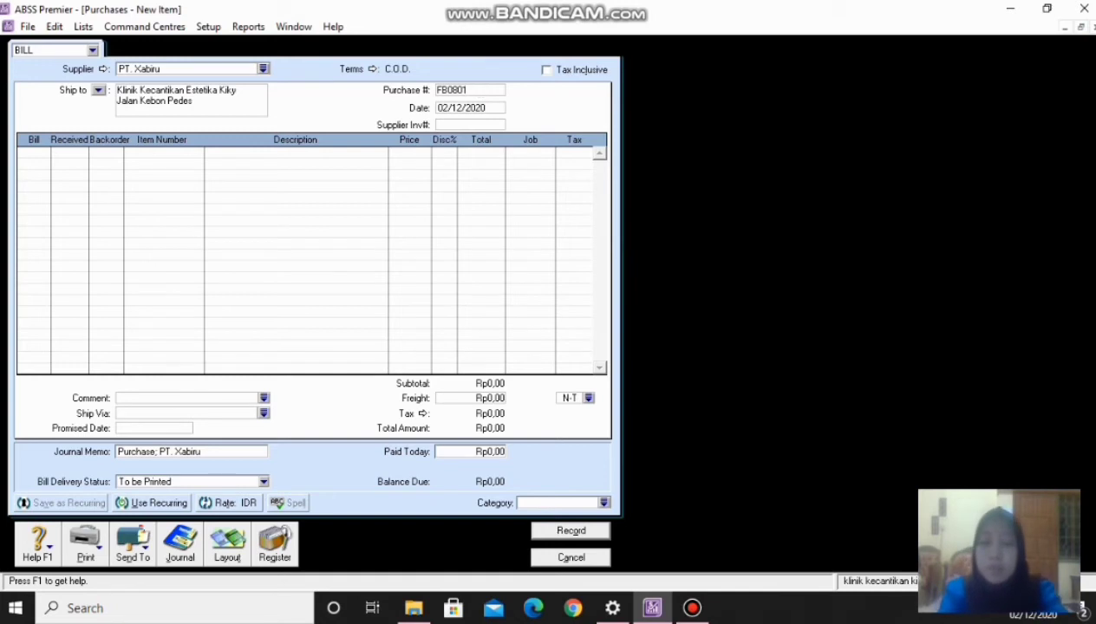
pyautogui.write('20')
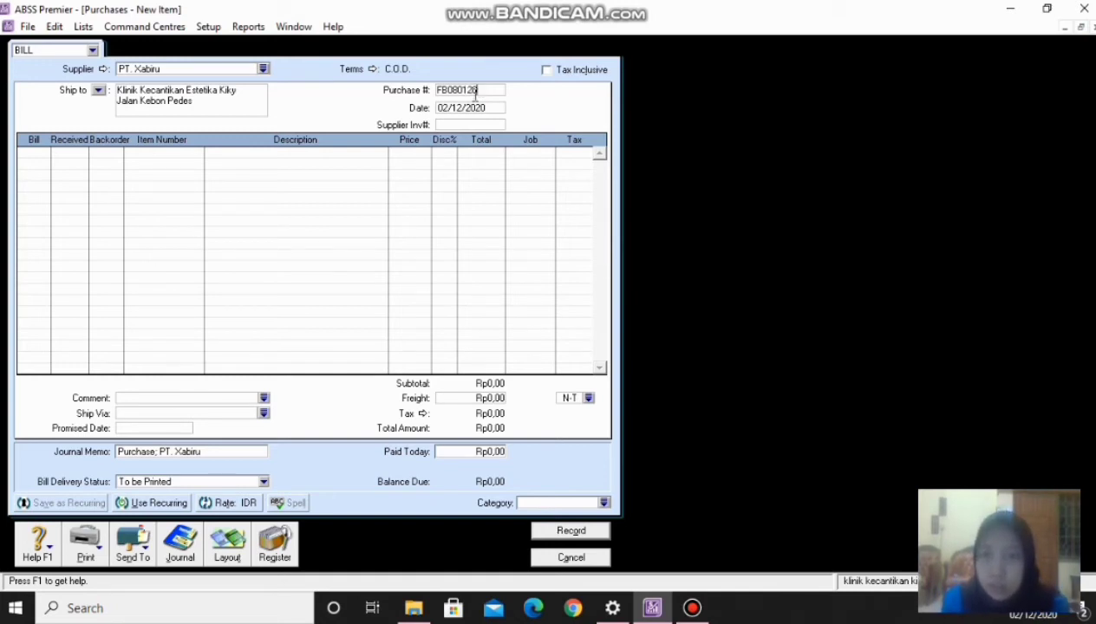
pyautogui.press('Tab')
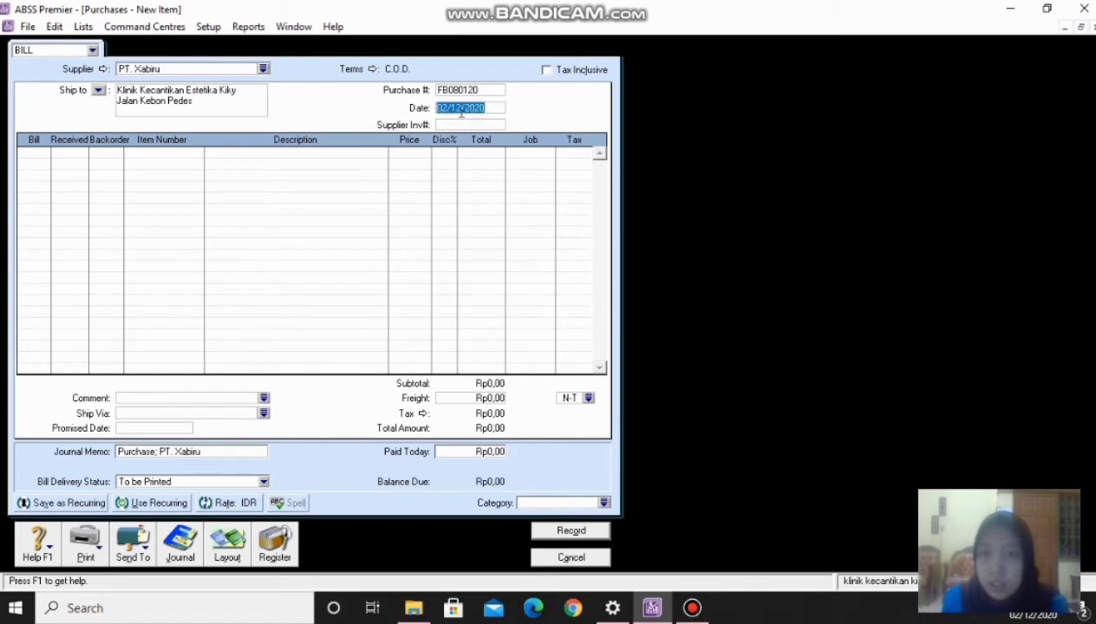
# - Change the bill date to 04/01/2020
pyautogui.click(442, 108)
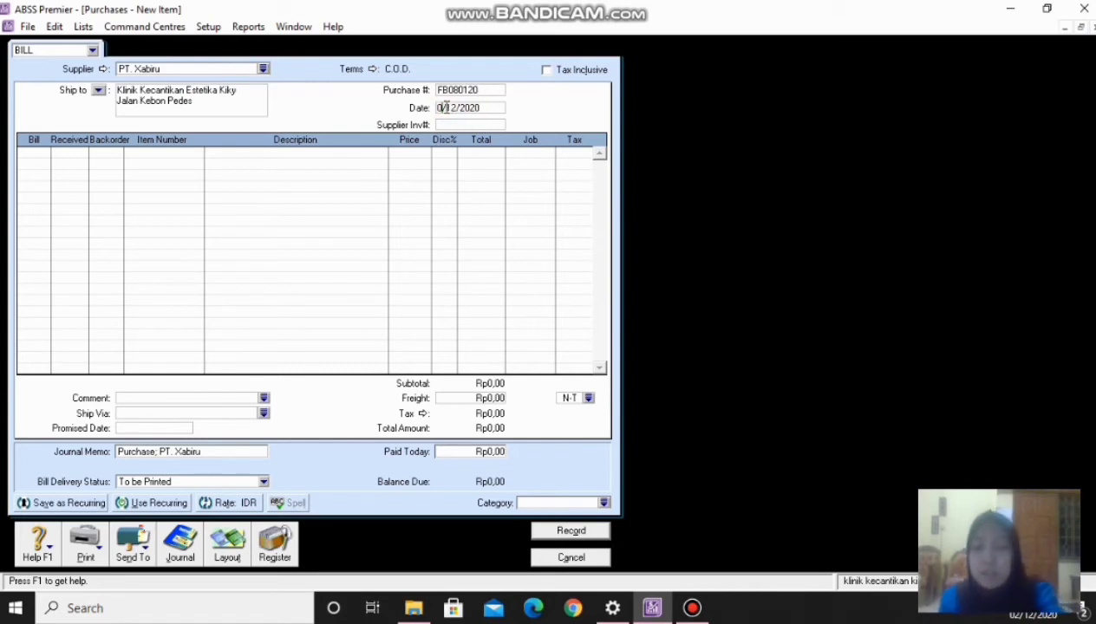
pyautogui.press('Delete')
pyautogui.write('4')
pyautogui.moveTo(450, 108); pyautogui.dragTo(461, 108)
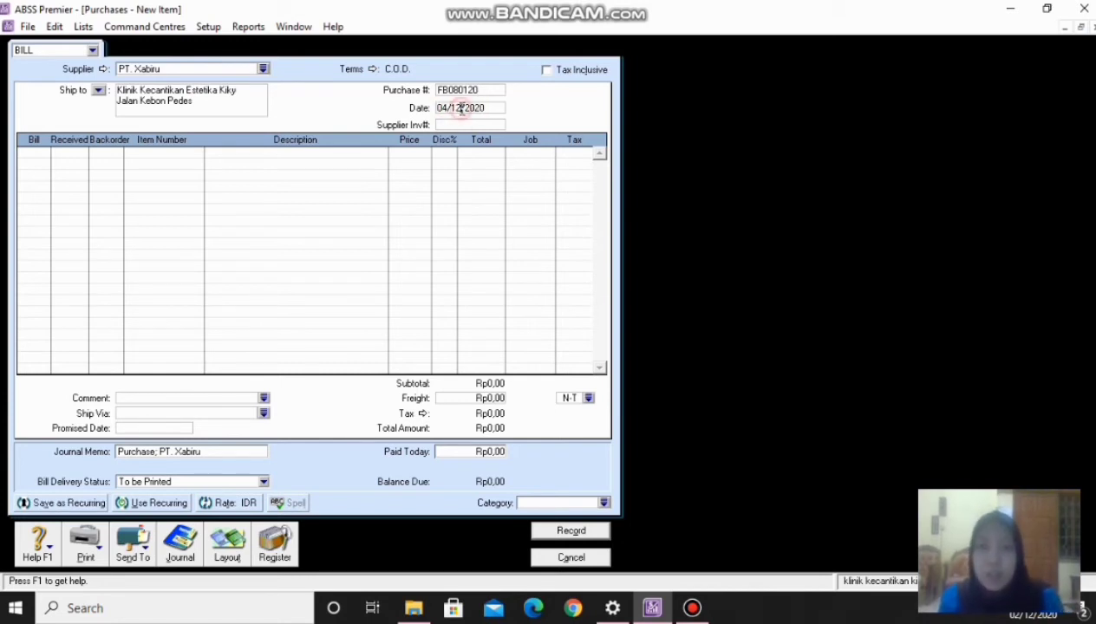
pyautogui.write('01')
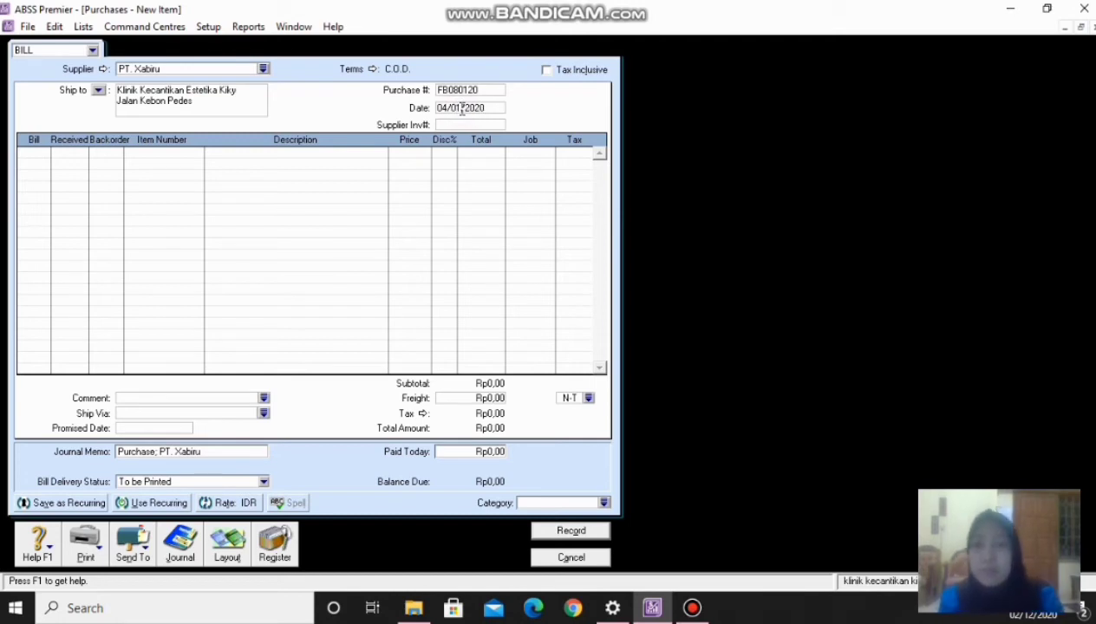
# - Bill 50 of item P01 Day and Night Cream at Rp99.000,00 on the first line
pyautogui.click(40, 152)
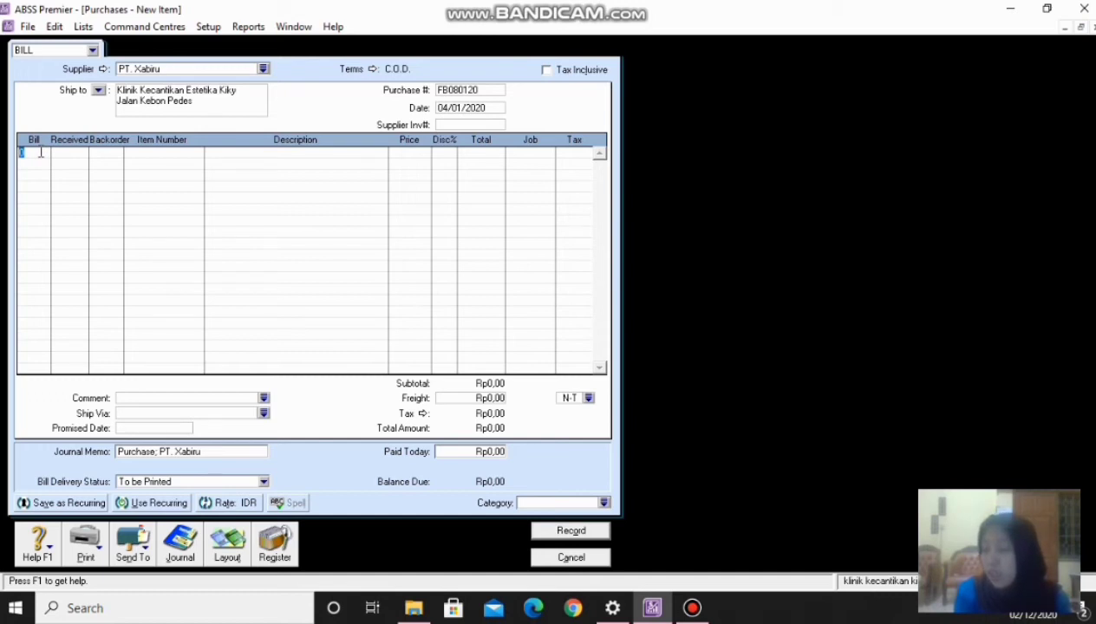
pyautogui.write('50')
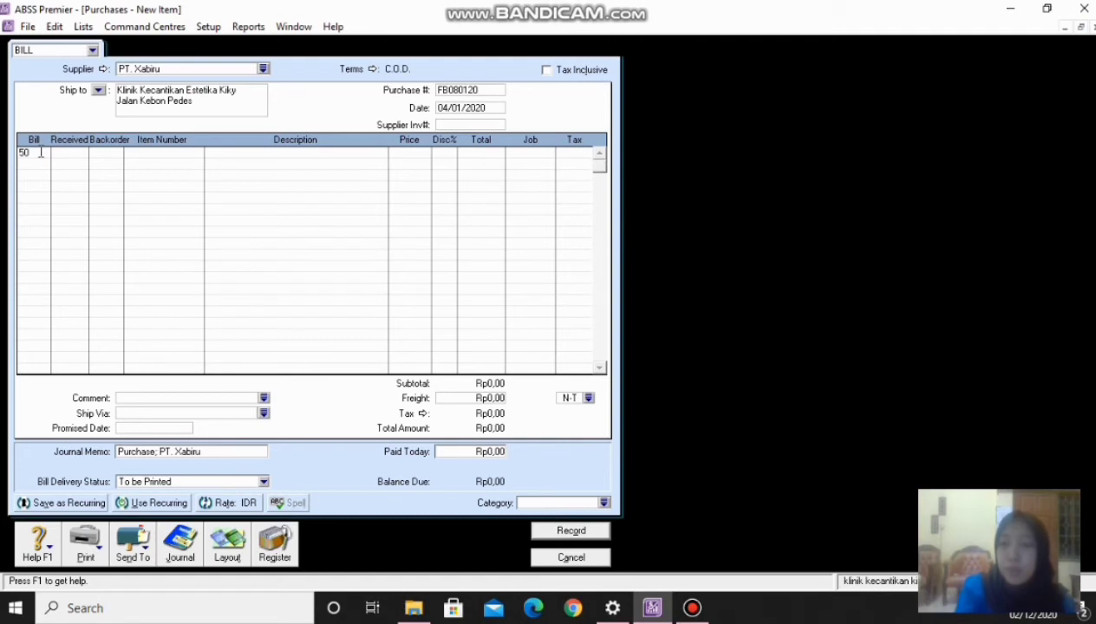
pyautogui.press('Tab')
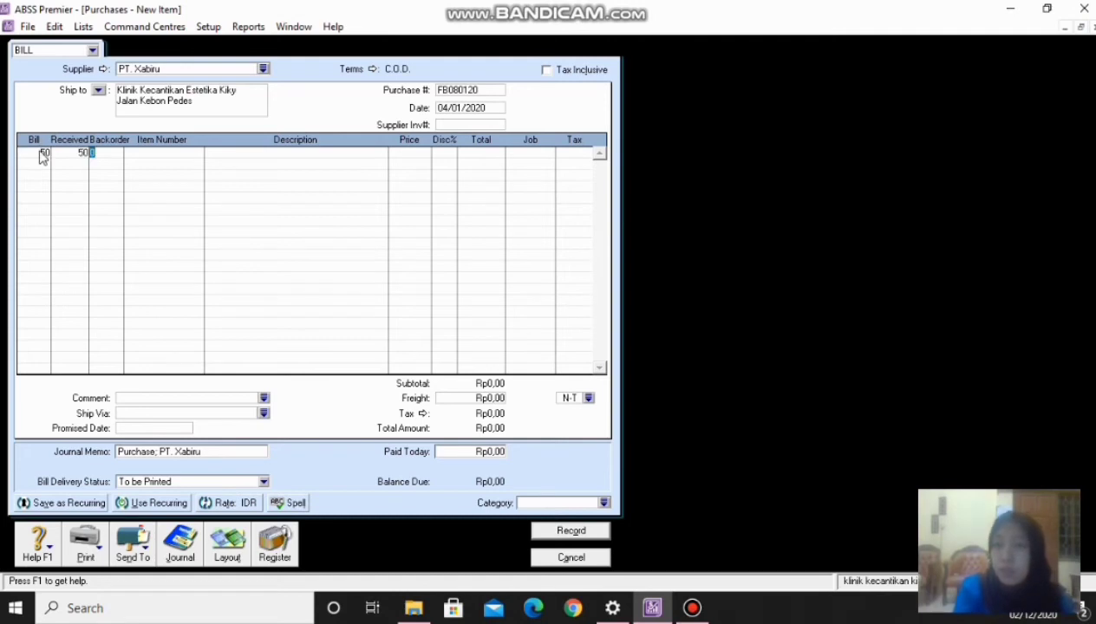
pyautogui.press('Tab')
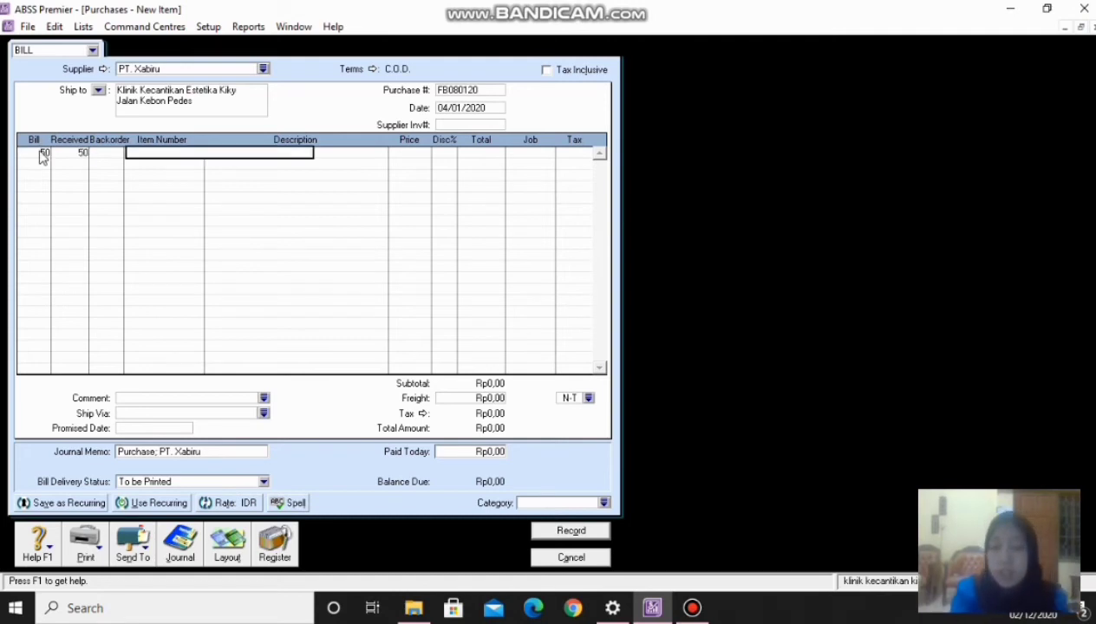
pyautogui.write('P01')
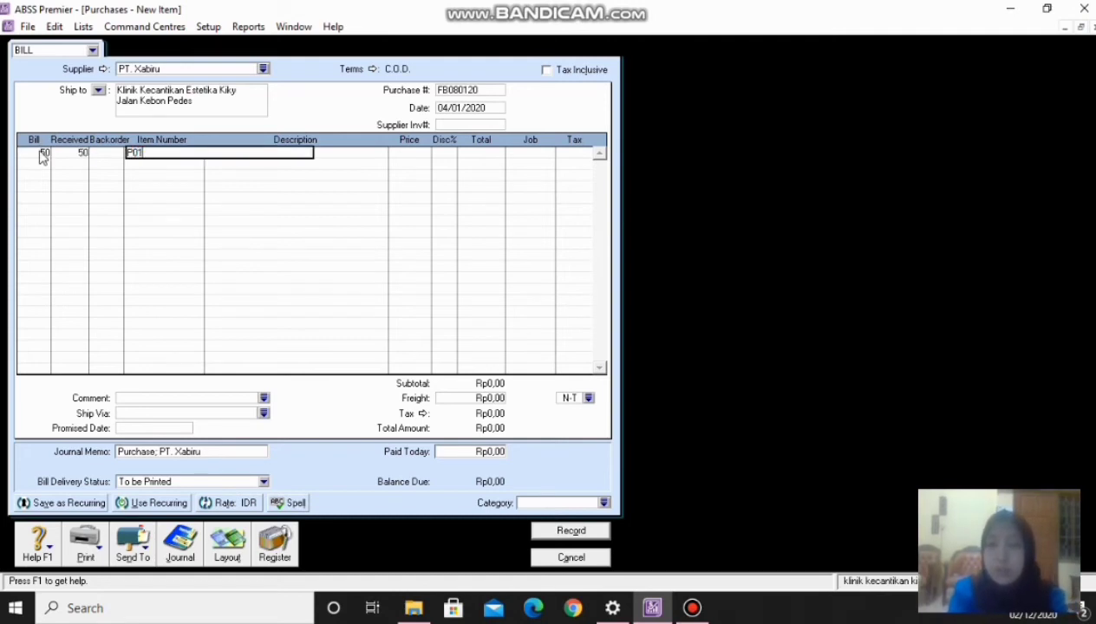
pyautogui.press('Tab')
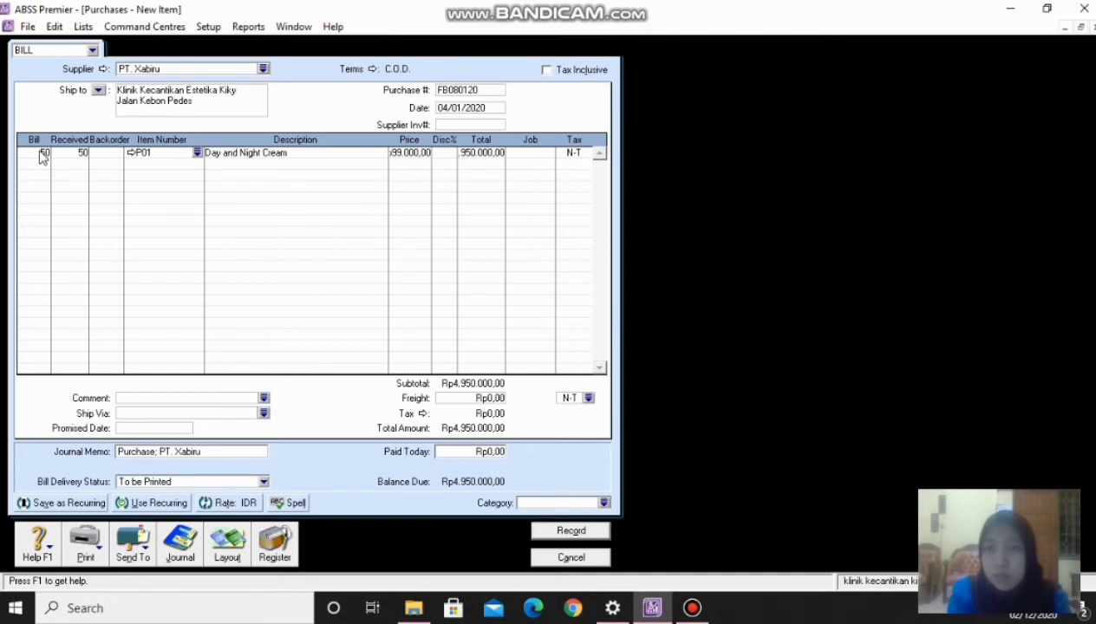
pyautogui.press('Tab')
pyautogui.press('Tab')
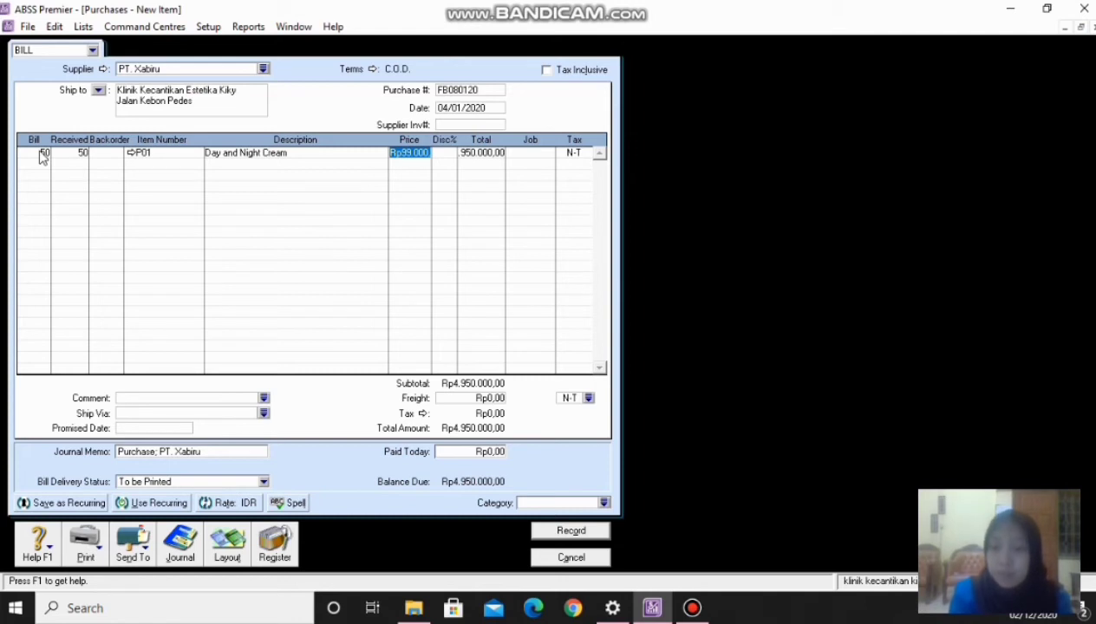
pyautogui.press('Tab')
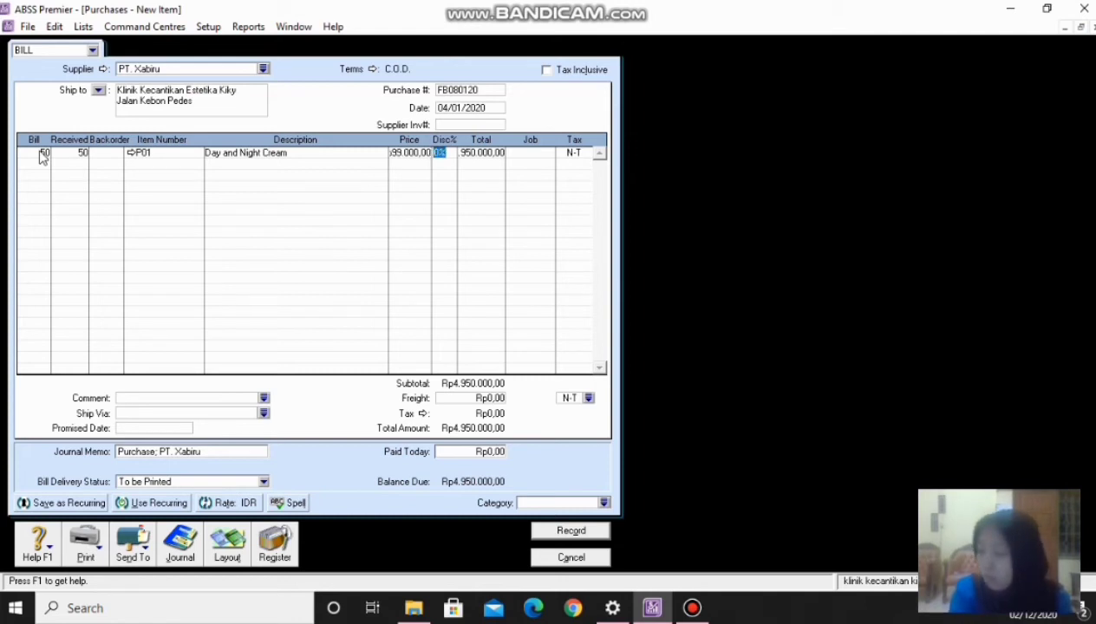
pyautogui.press('Tab')
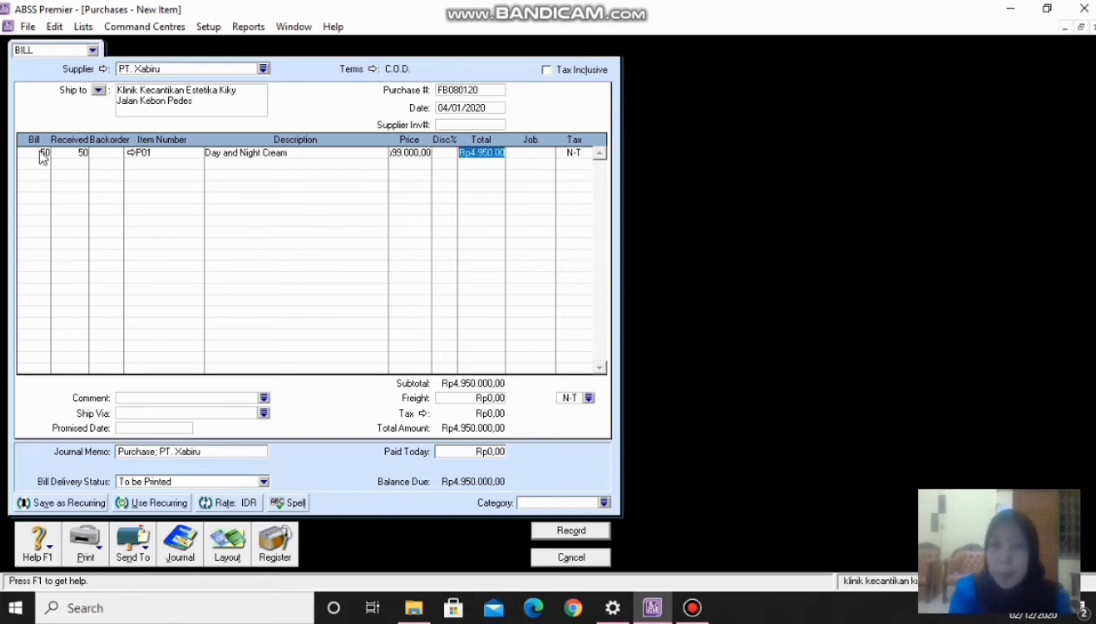
pyautogui.press('Tab')
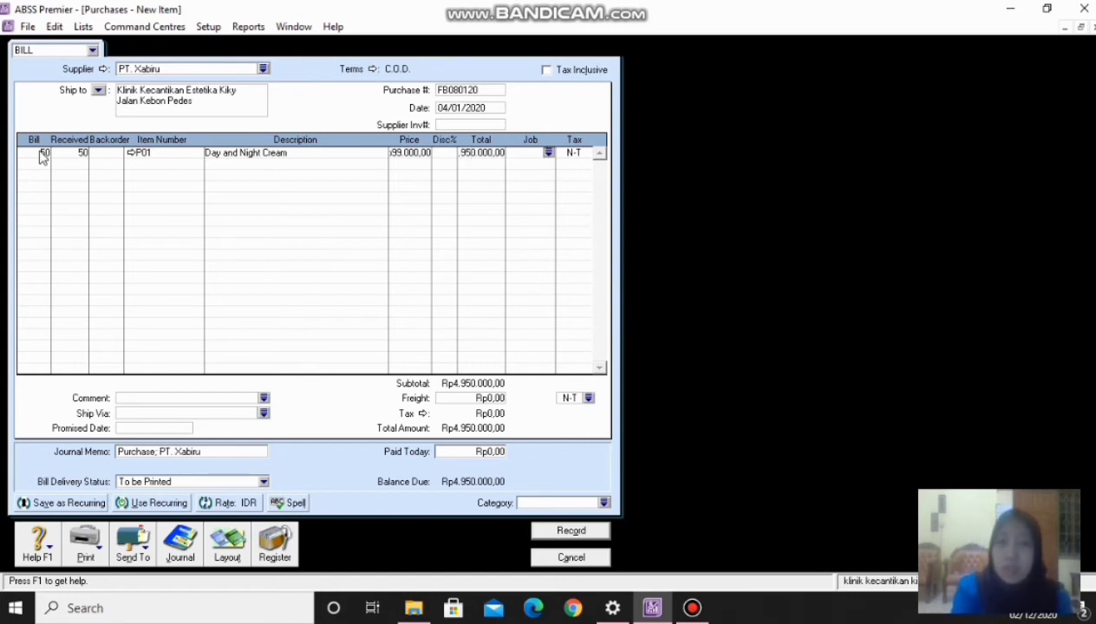
pyautogui.press('Tab')
pyautogui.press('Tab')
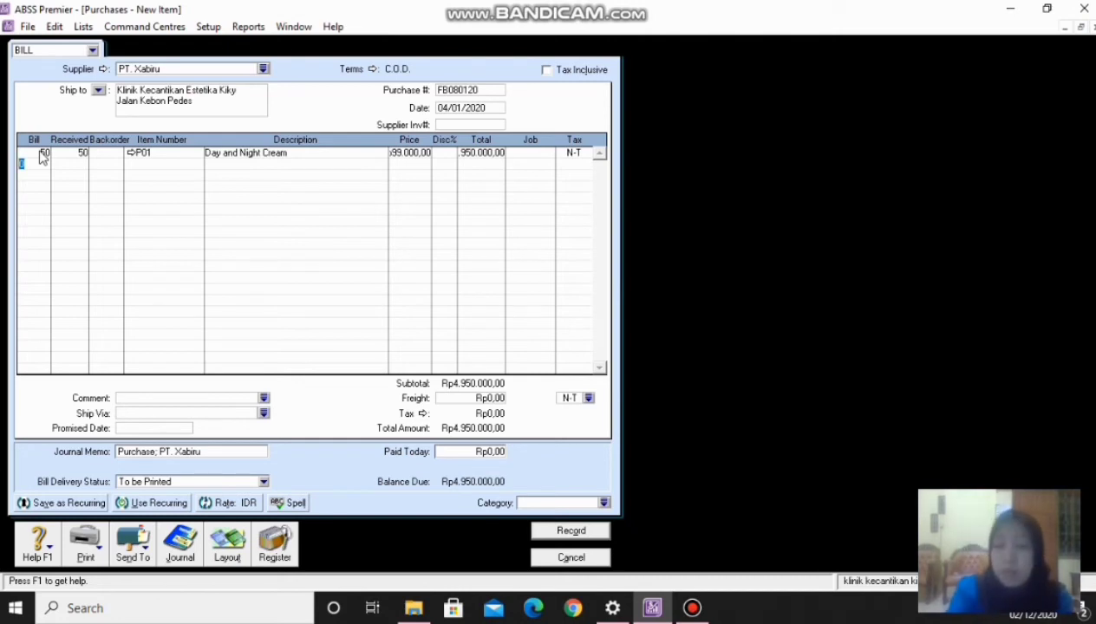
# - Add 50 of item P02 Milk Cleansing & Tonic, then check both line prices
pyautogui.write('50')
pyautogui.press('Tab')
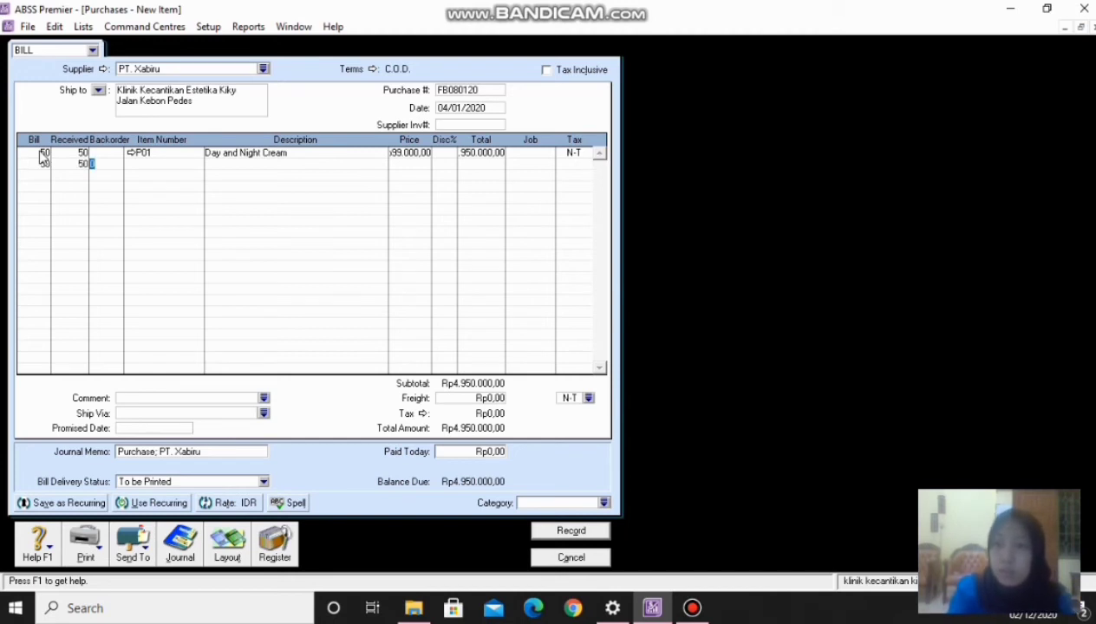
pyautogui.press('Tab')
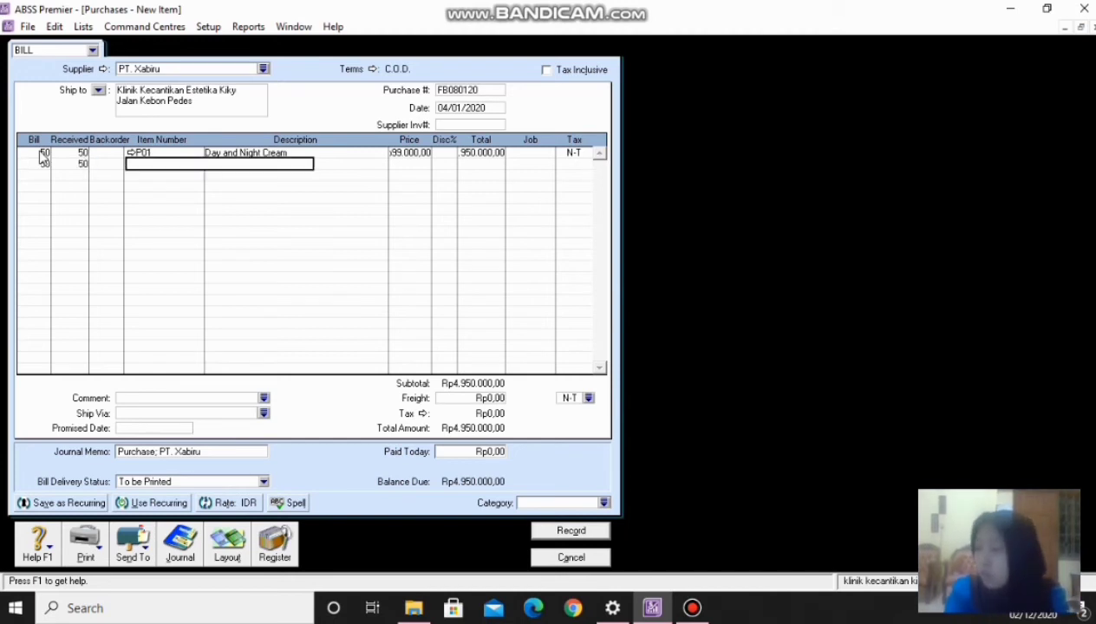
pyautogui.write('P')
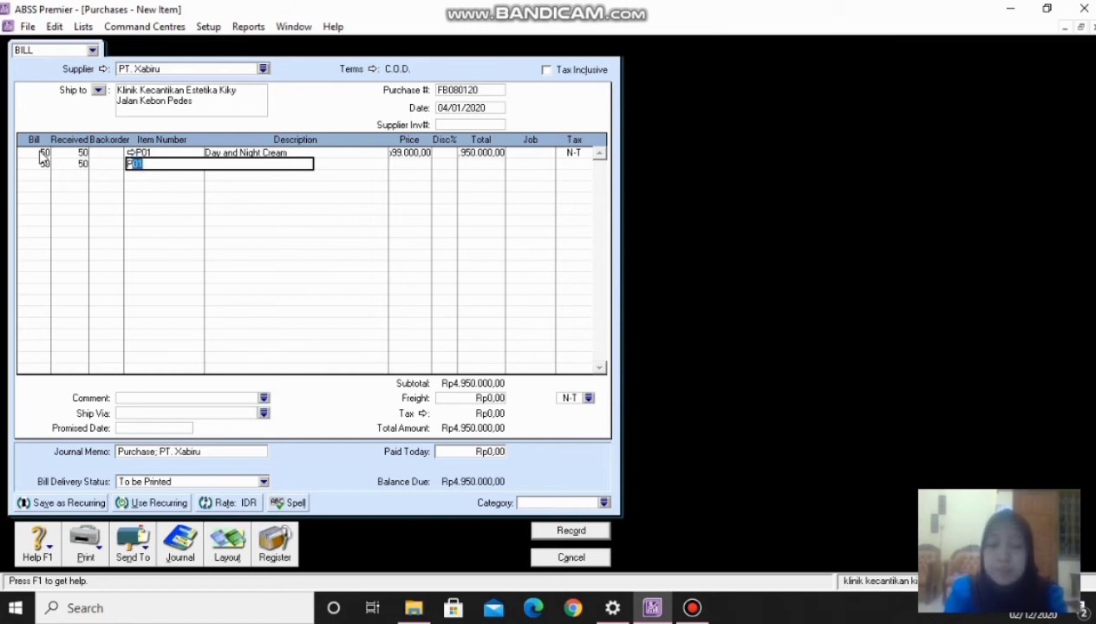
pyautogui.write('02')
pyautogui.press('Tab')
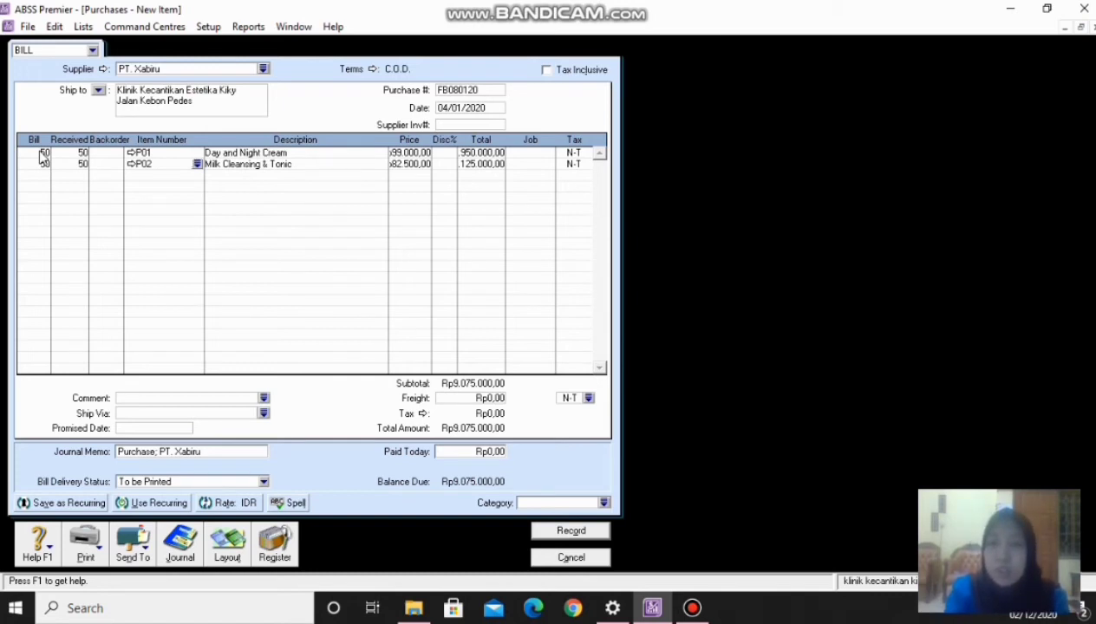
pyautogui.press('Tab')
pyautogui.press('Tab')
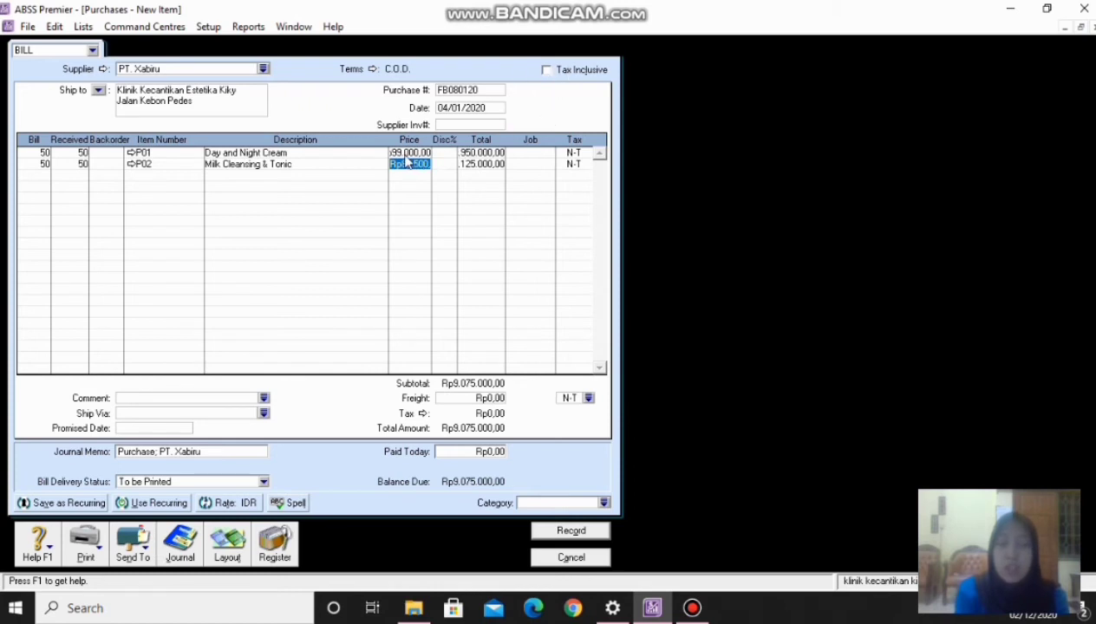
pyautogui.click(405, 154)
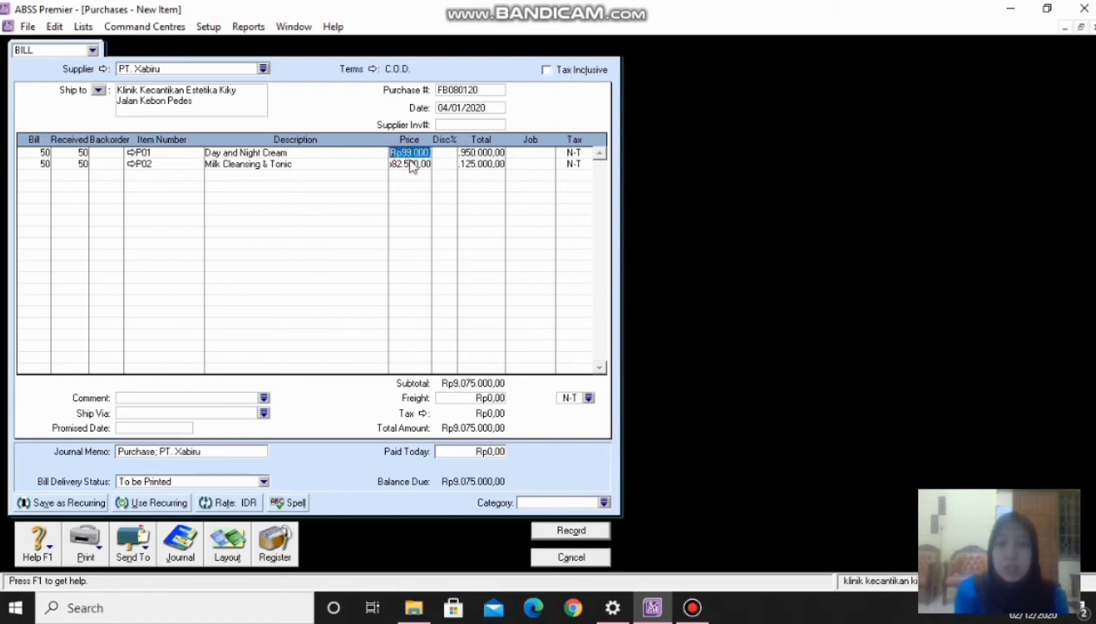
pyautogui.click(408, 164)
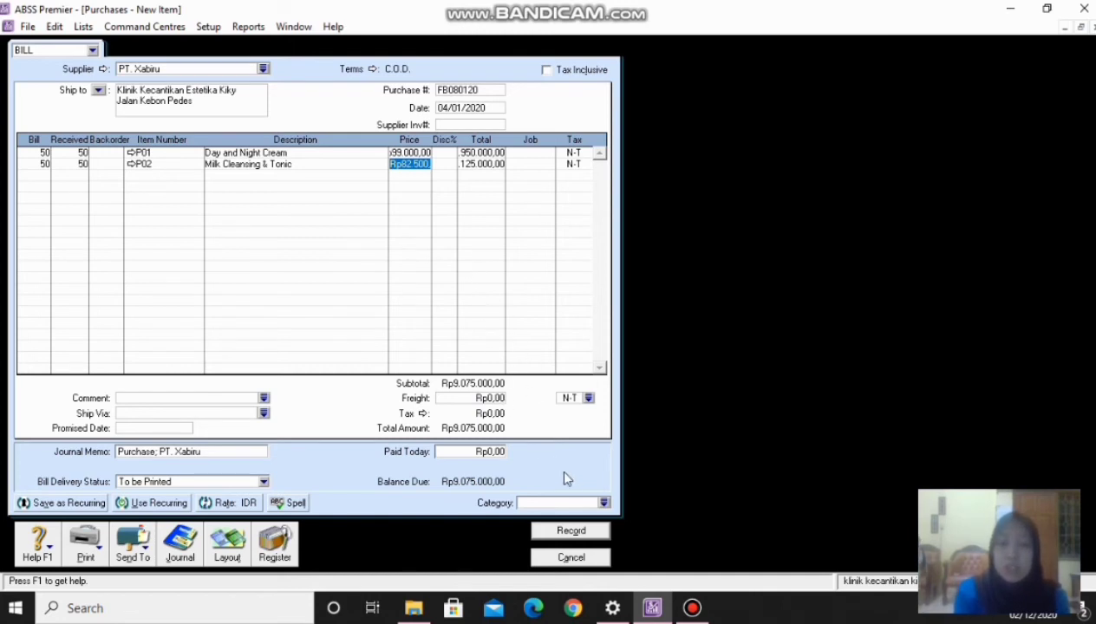
# - Set the PT. Xabiru bill's category to Local and record it
pyautogui.click(604, 504)
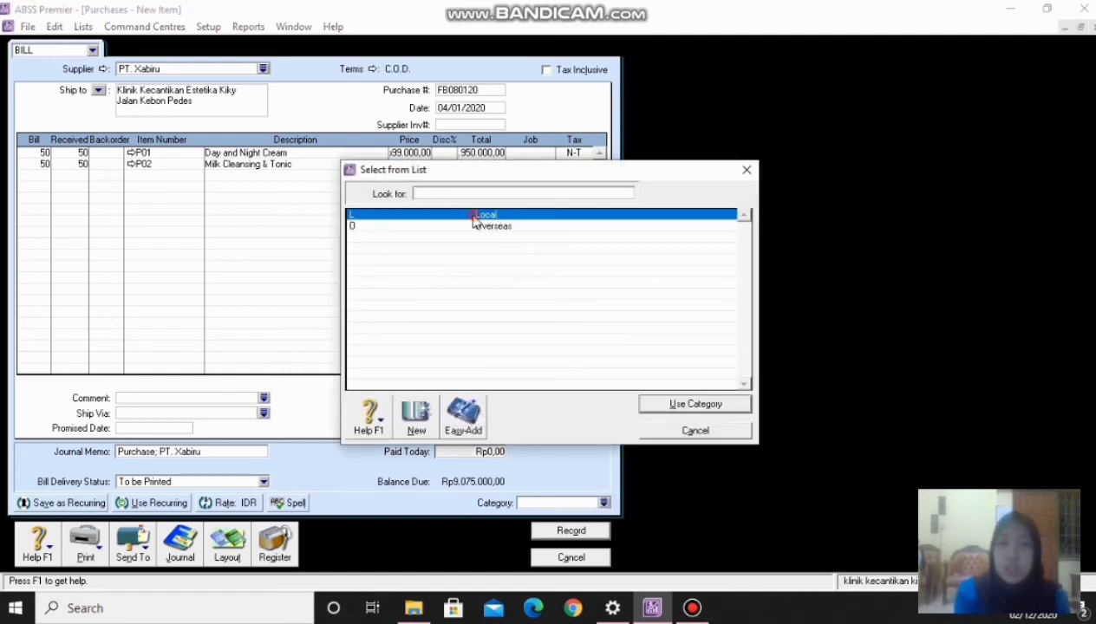
pyautogui.doubleClick(472, 220)
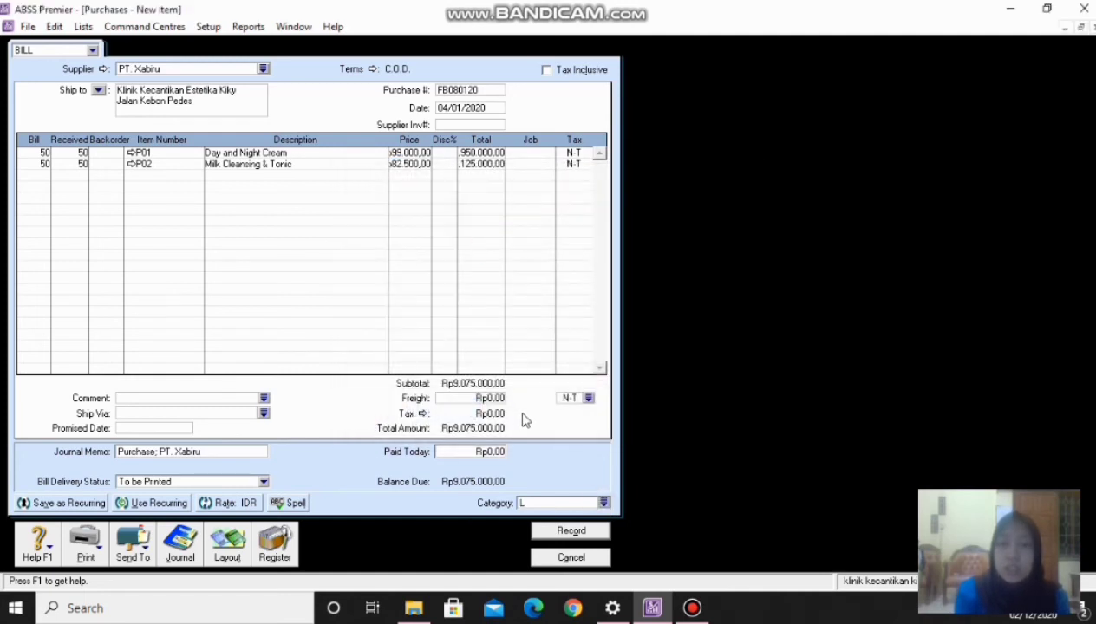
pyautogui.click(571, 531)
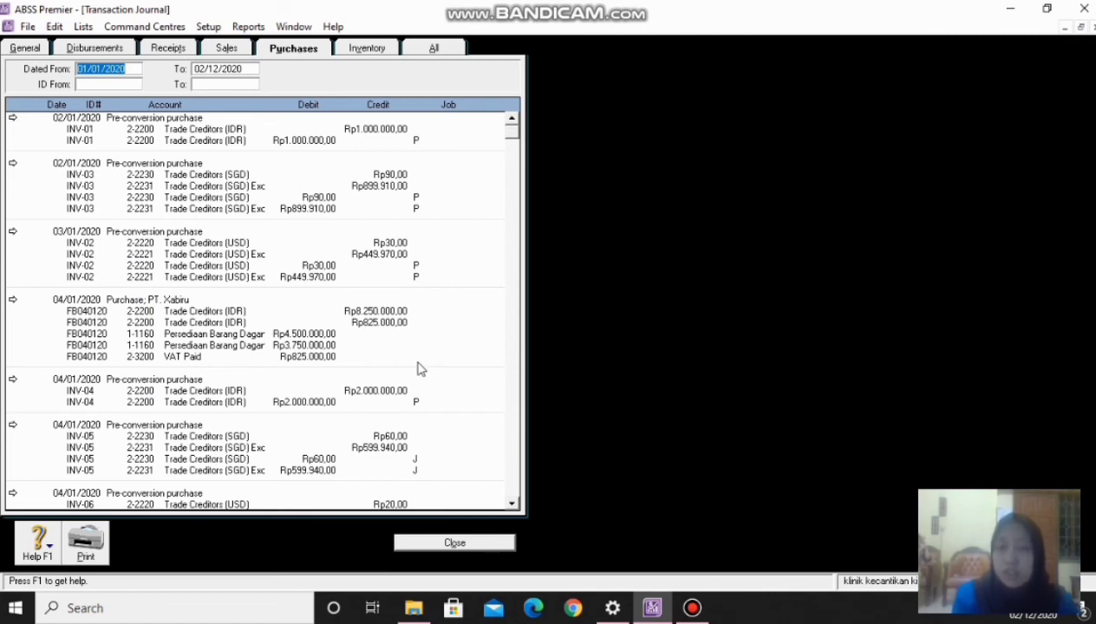
# - Look over the Purchases journal entries, then close the Transaction Journal
pyautogui.click(515, 508)
pyautogui.click(515, 508)
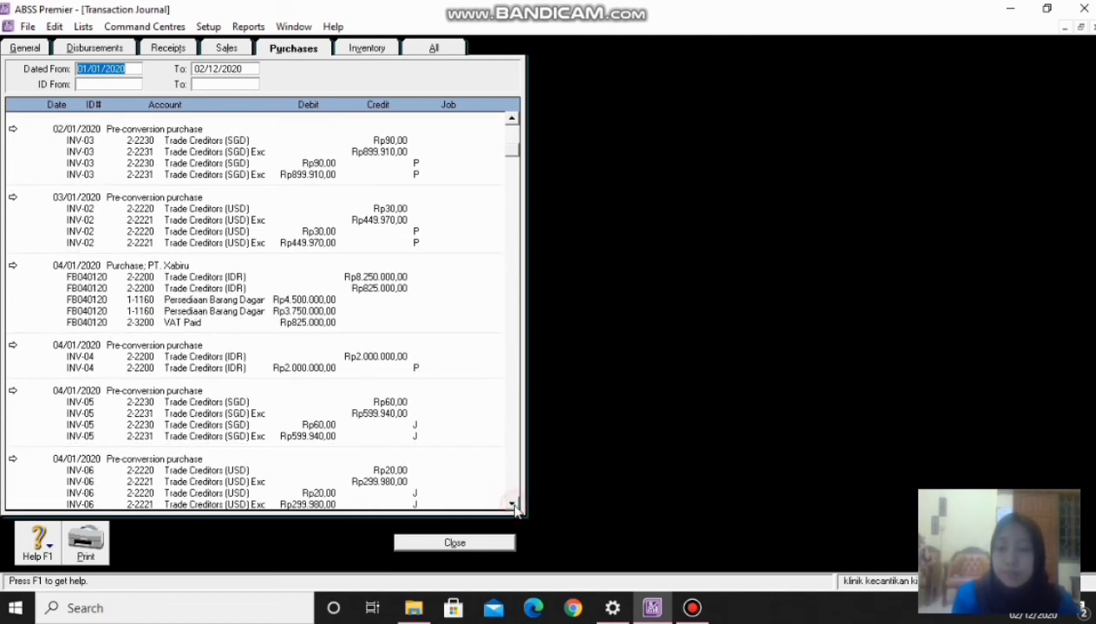
pyautogui.press('Escape')
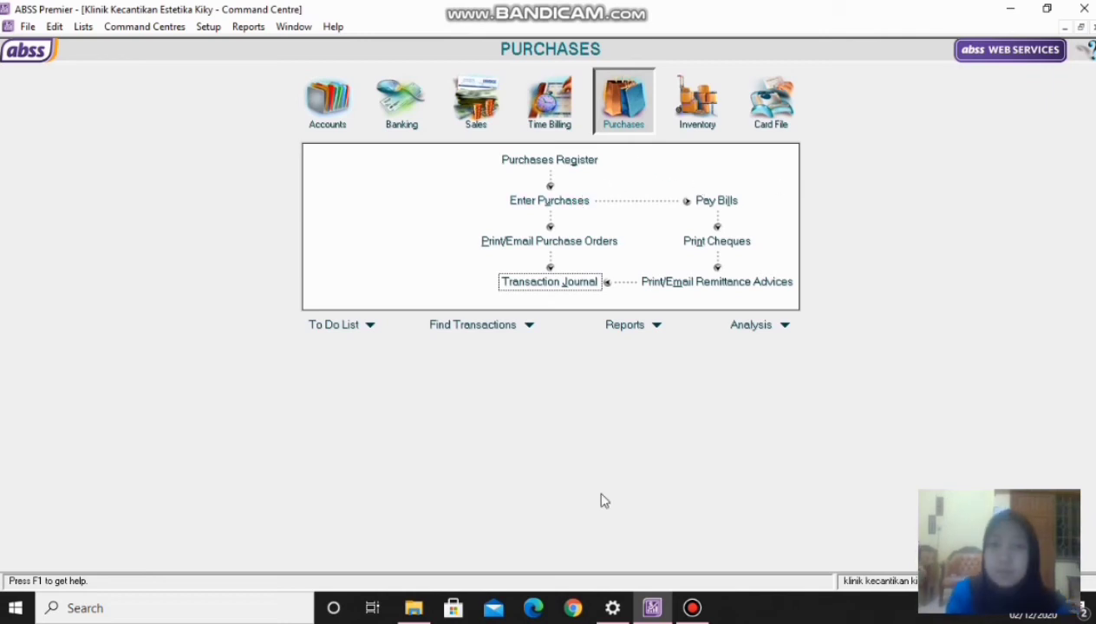
# - Start a new purchase bill with PT. Xabiru as the supplier
pyautogui.click(568, 200)
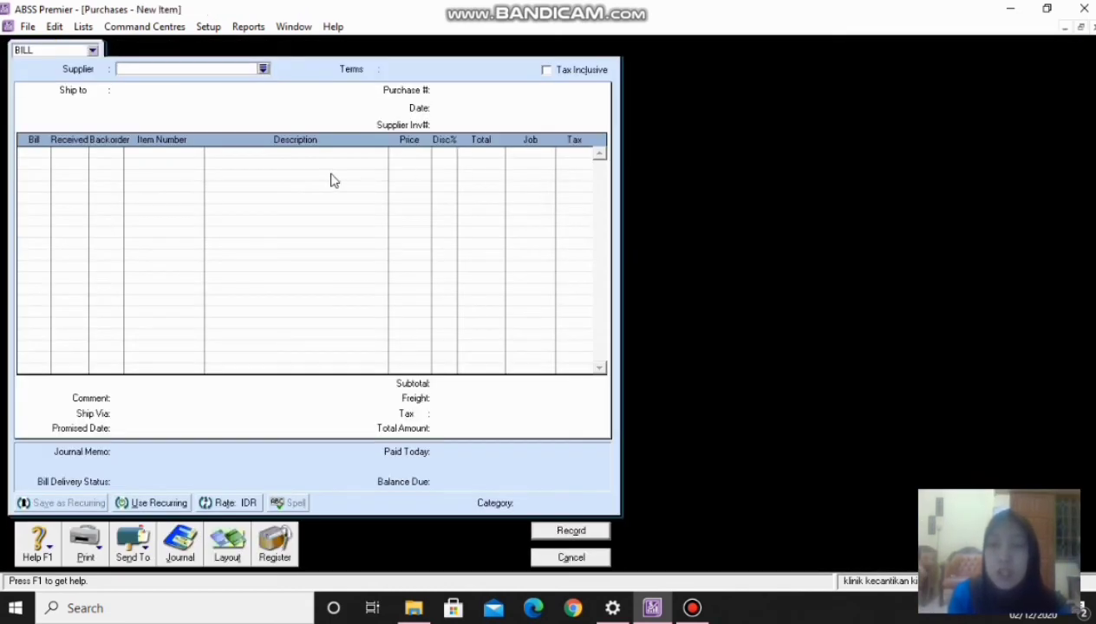
pyautogui.click(264, 68)
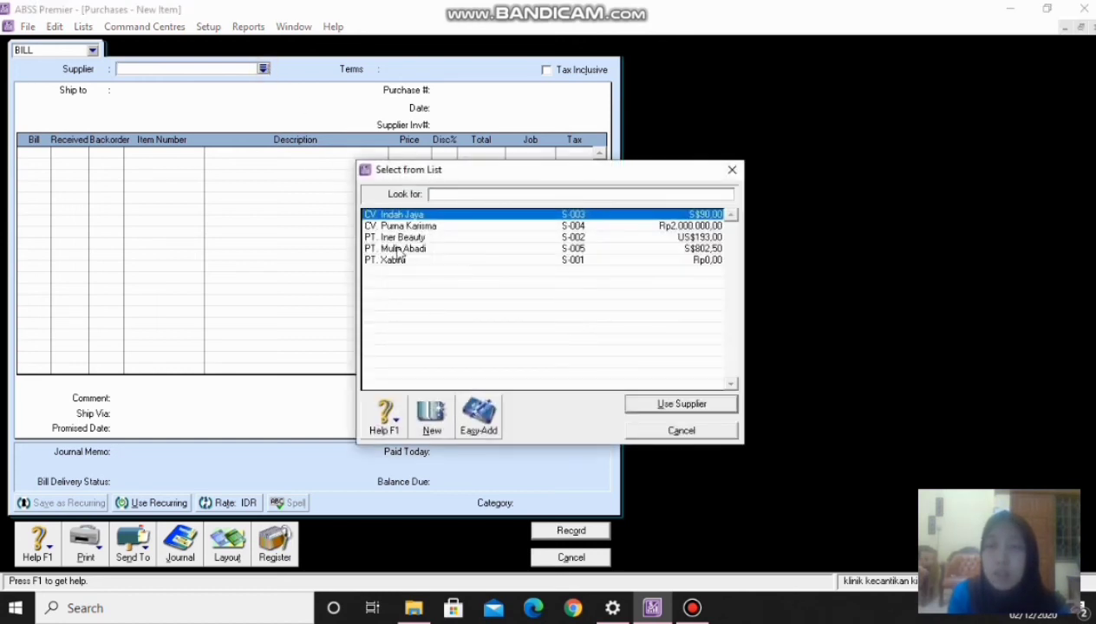
pyautogui.click(390, 260)
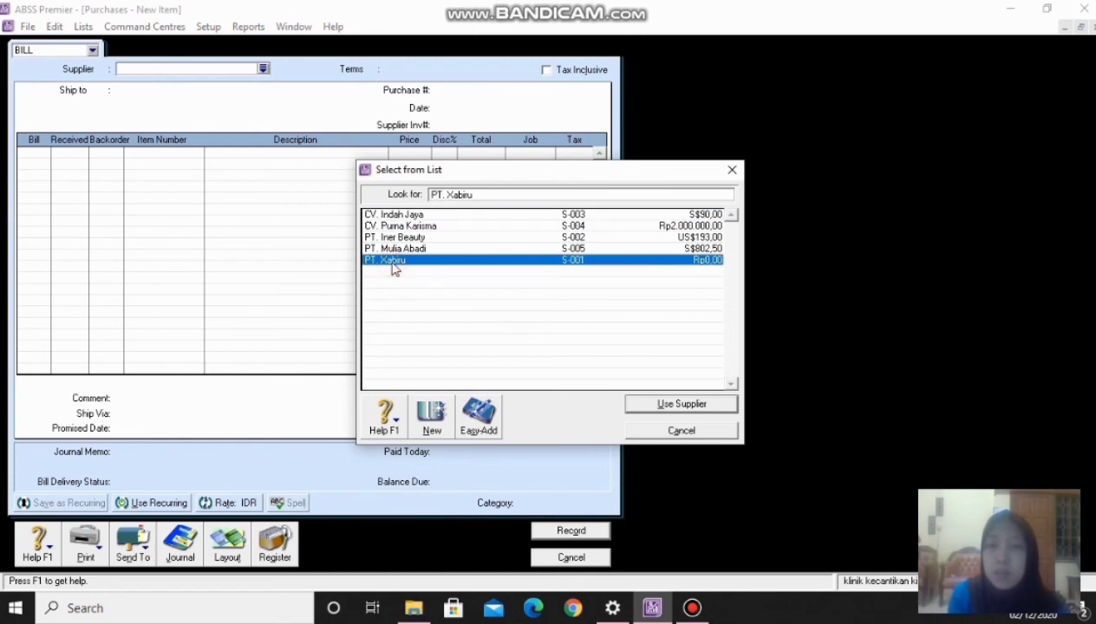
pyautogui.click(638, 401)
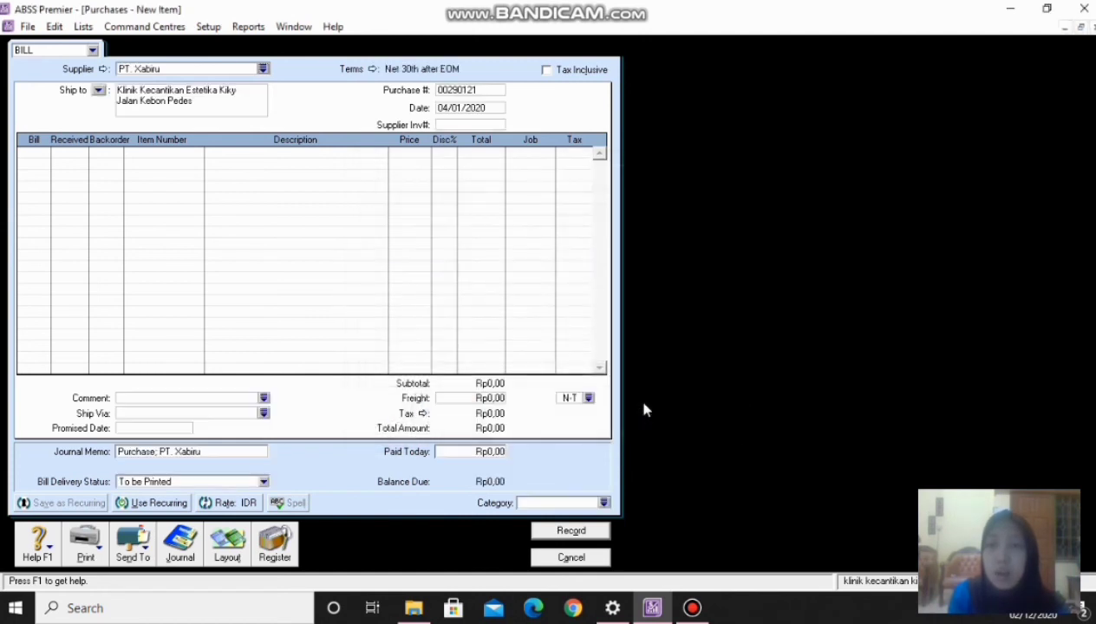
# - Set the bill's payment terms to C.O.D
pyautogui.click(372, 68)
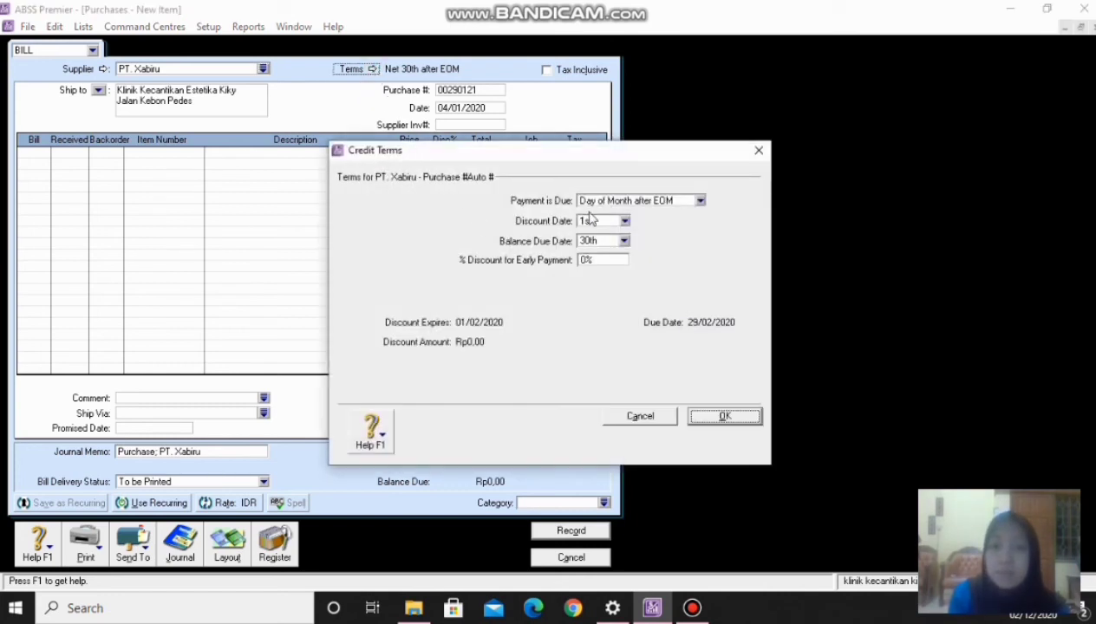
pyautogui.click(626, 202)
pyautogui.click(626, 226)
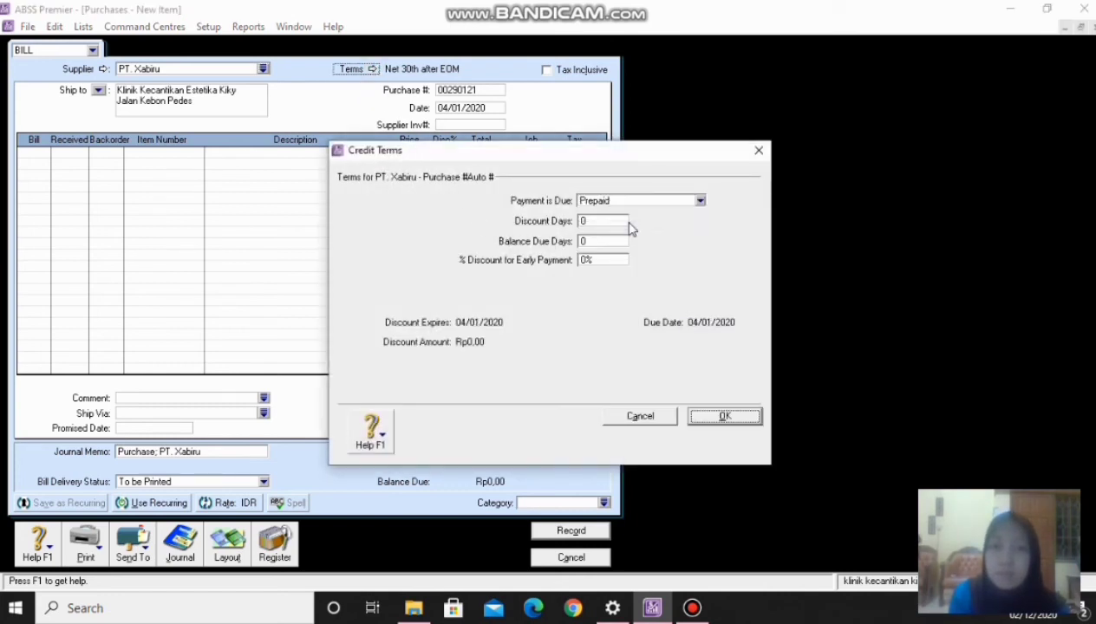
pyautogui.click(692, 203)
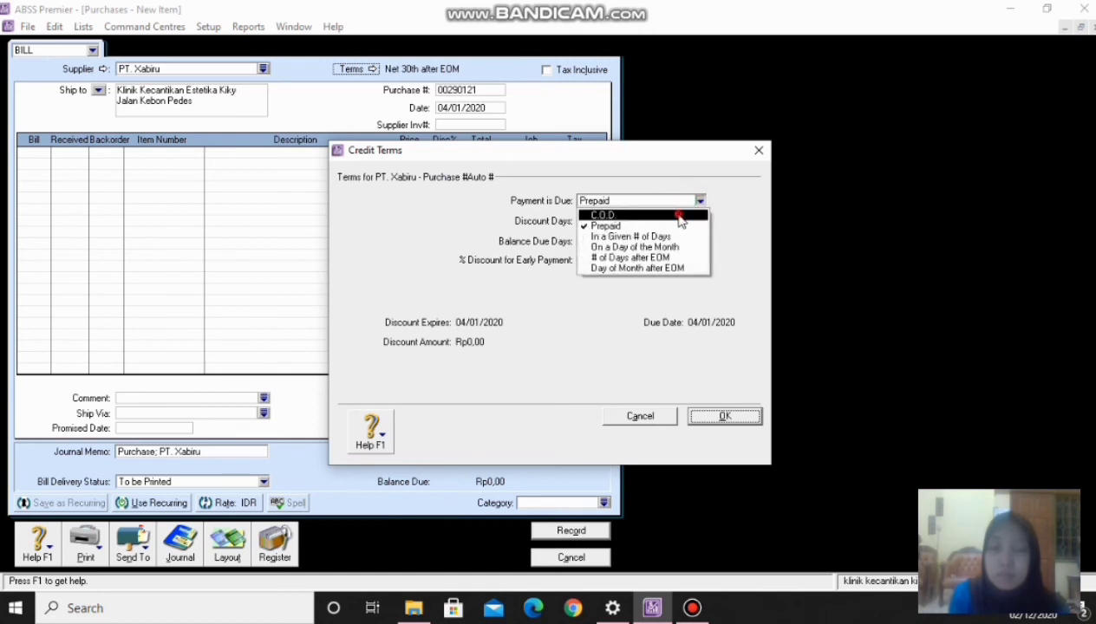
pyautogui.click(674, 214)
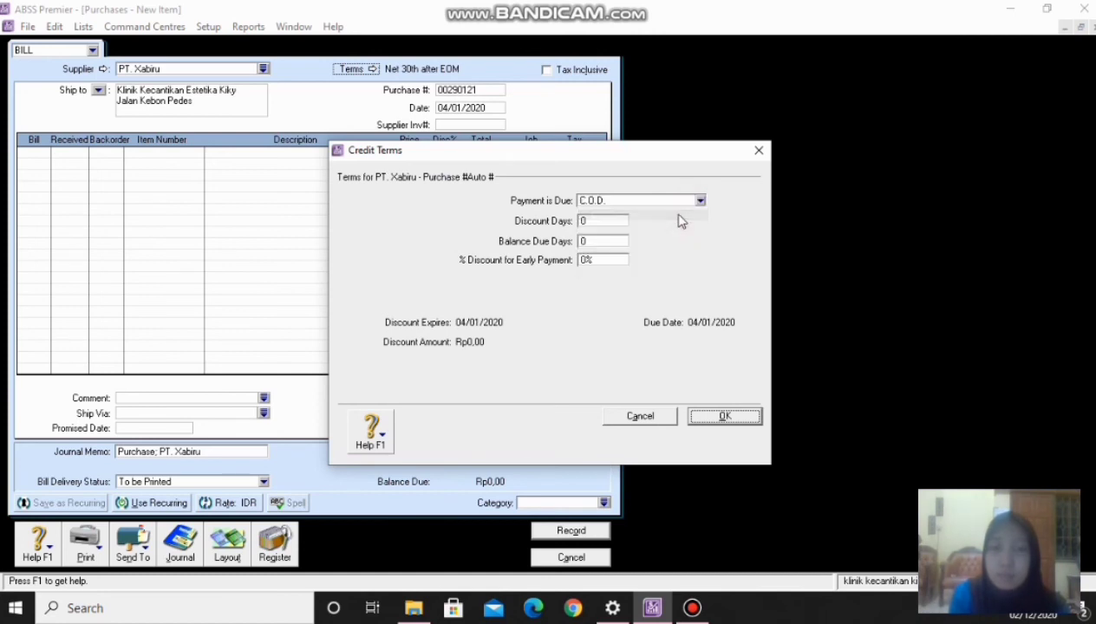
pyautogui.click(708, 416)
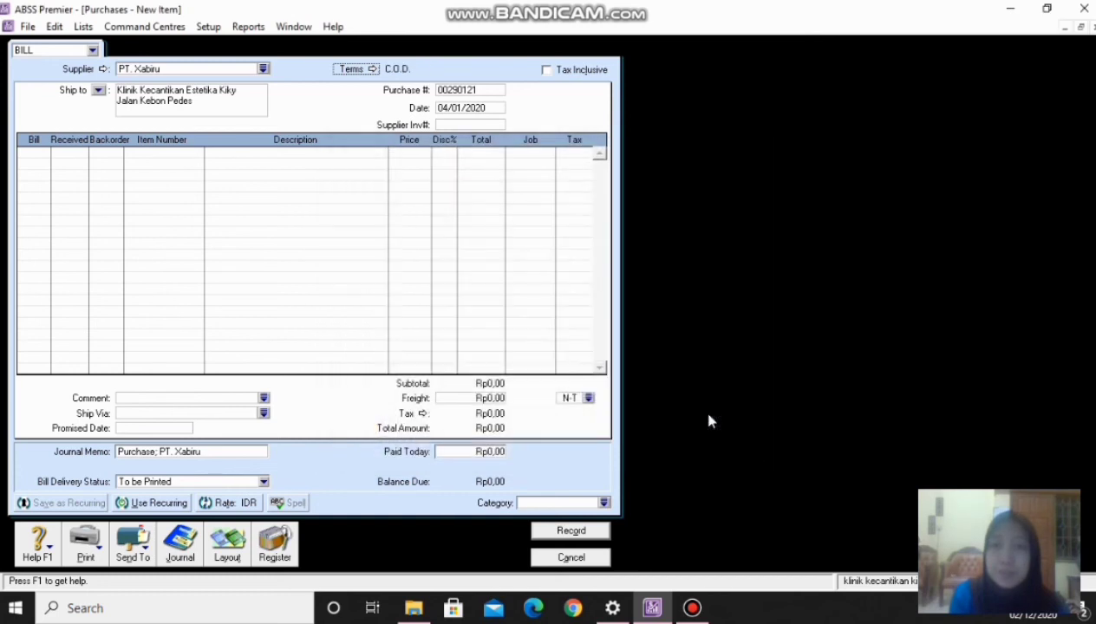
# - Replace the automatic purchase number with FB120120
pyautogui.click(486, 90)
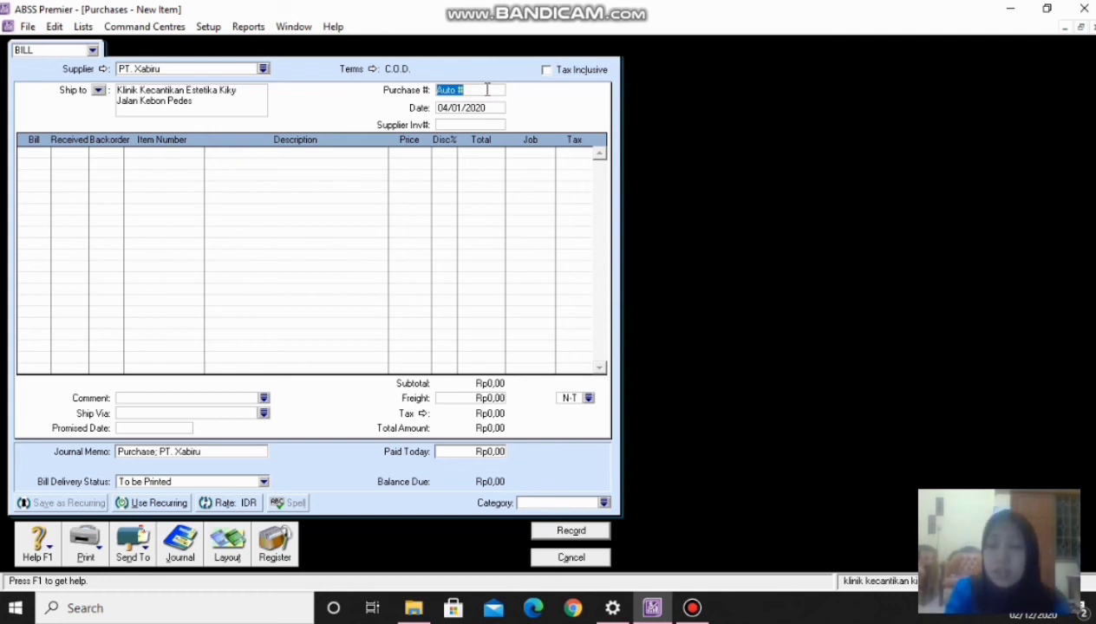
pyautogui.write('FB1201')
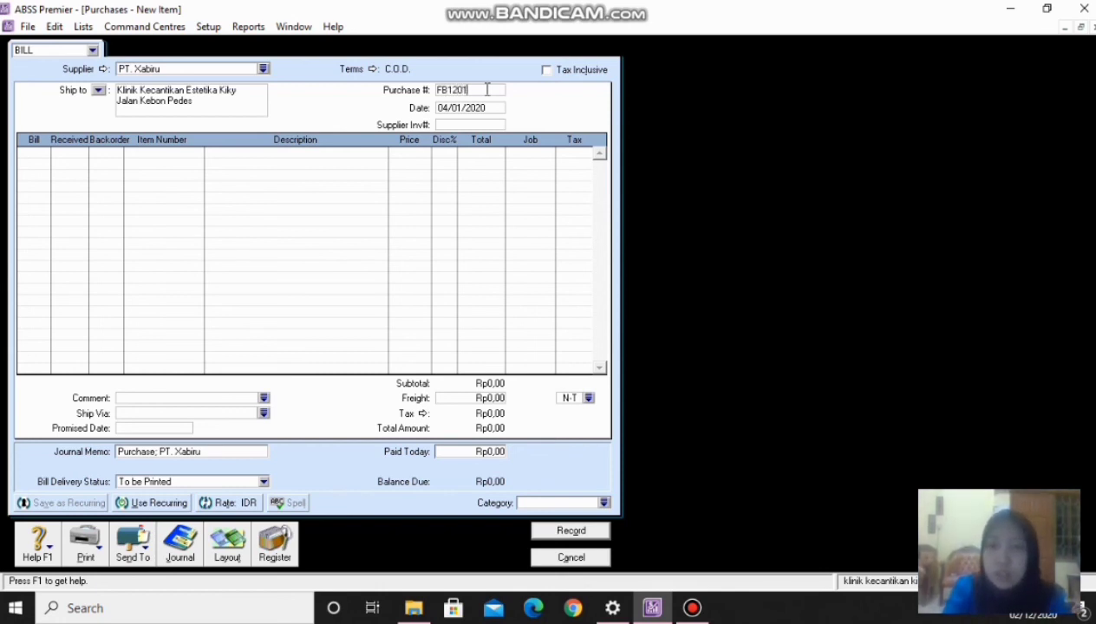
pyautogui.write('20')
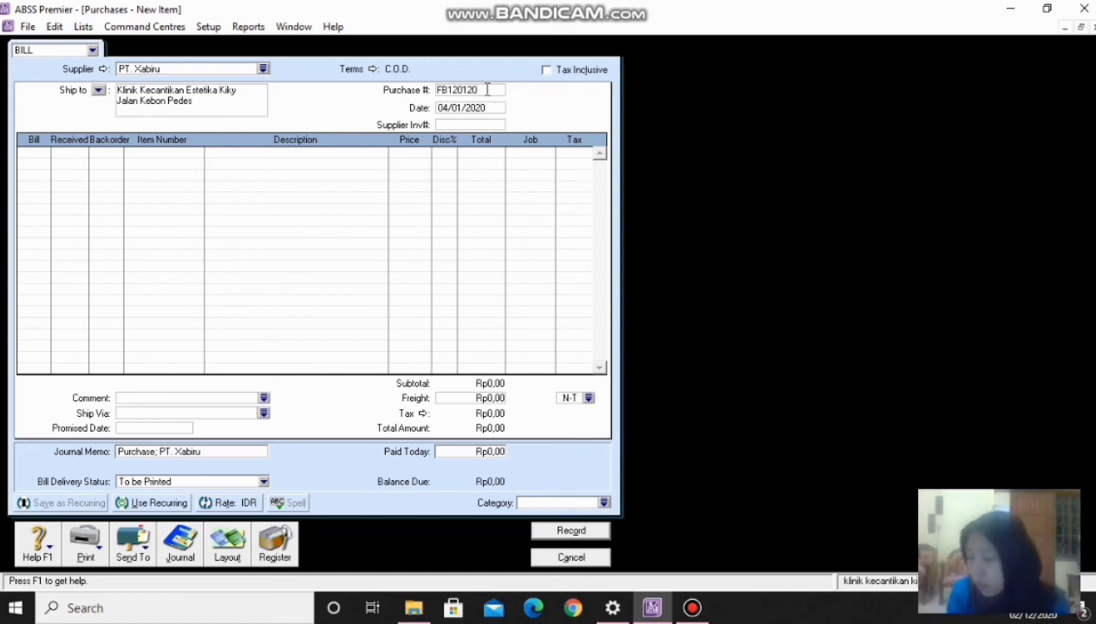
# - Change the bill date's day to 12, making it 12/01/2020
pyautogui.click(444, 107)
pyautogui.click(444, 106)
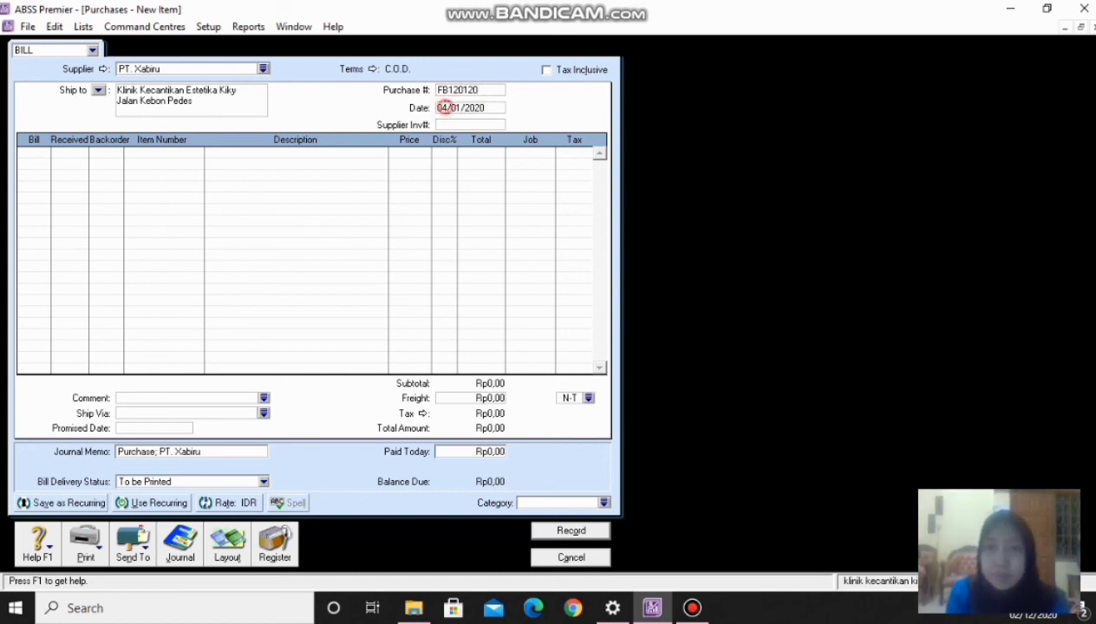
pyautogui.press('BackSpace')
pyautogui.press('BackSpace')
pyautogui.write('12')
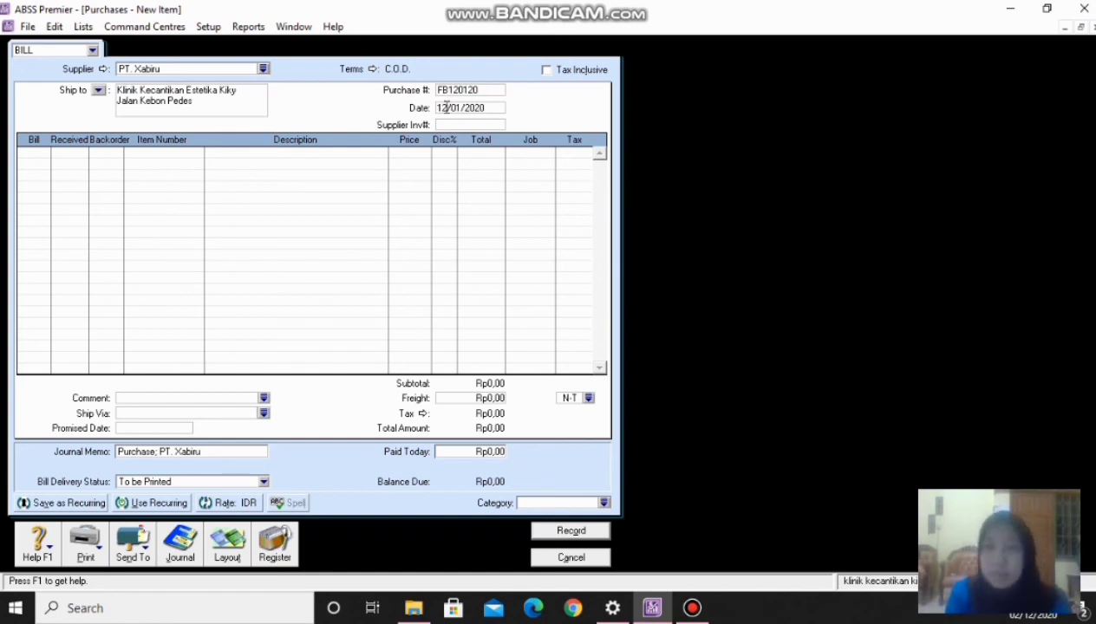
# - Bill 5 of item P01 Day and Night Cream at Rp99.000,00, totalling Rp495.000,00
pyautogui.click(31, 154)
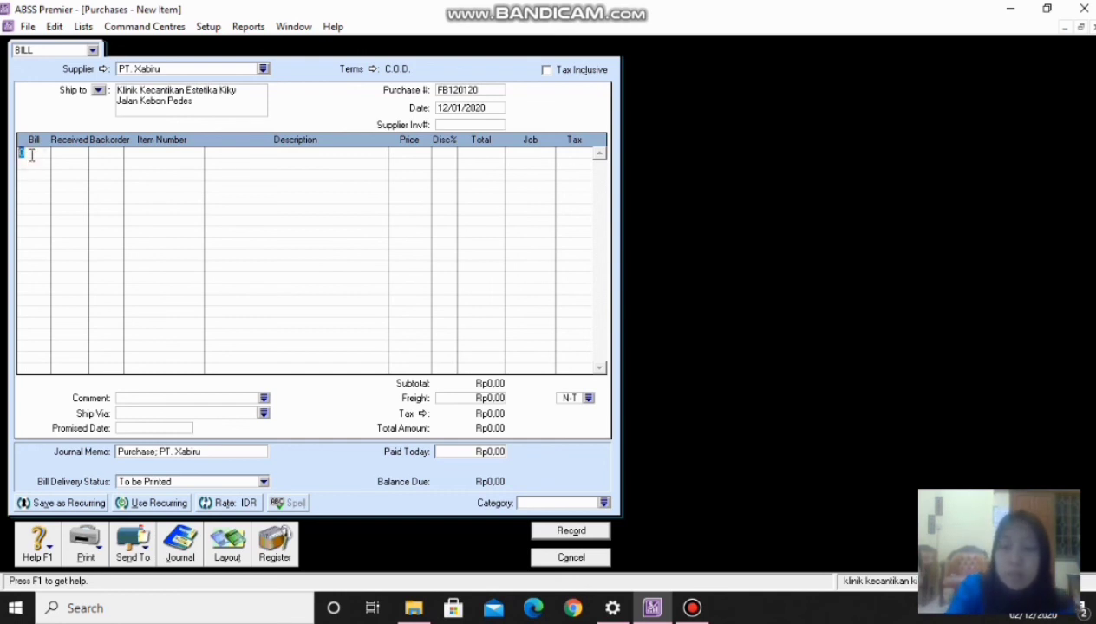
pyautogui.write('5')
pyautogui.press('Tab')
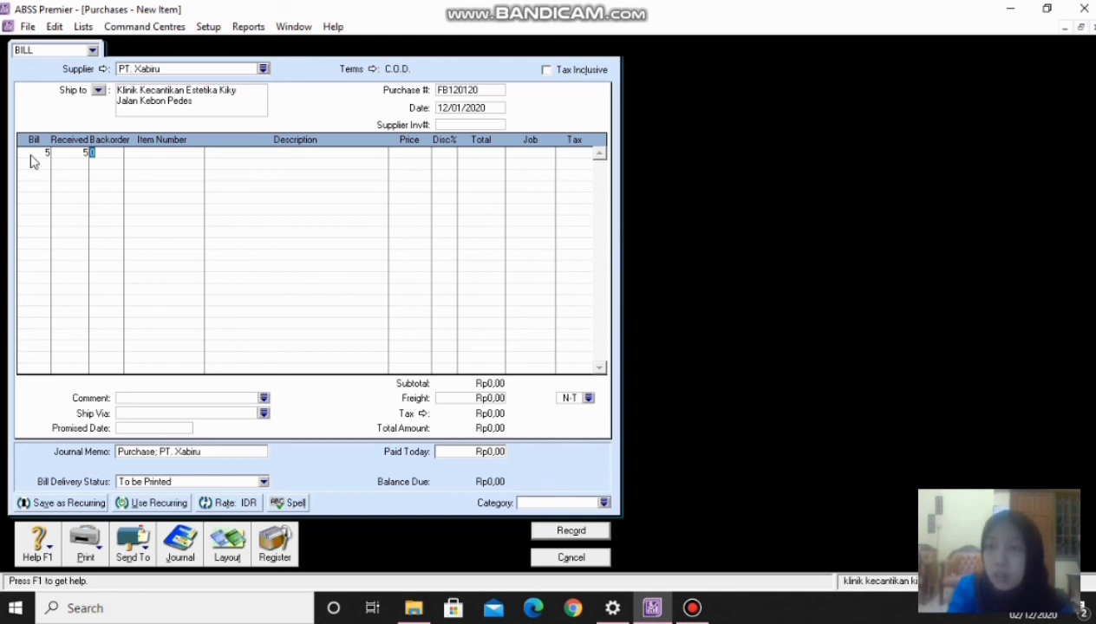
pyautogui.press('Tab')
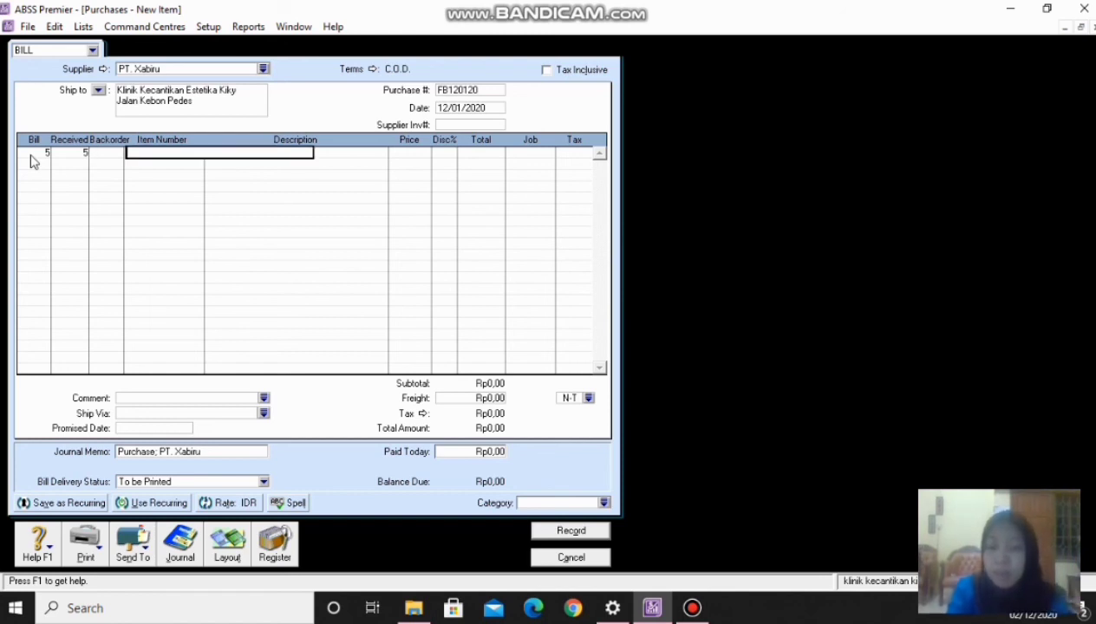
pyautogui.write('P01')
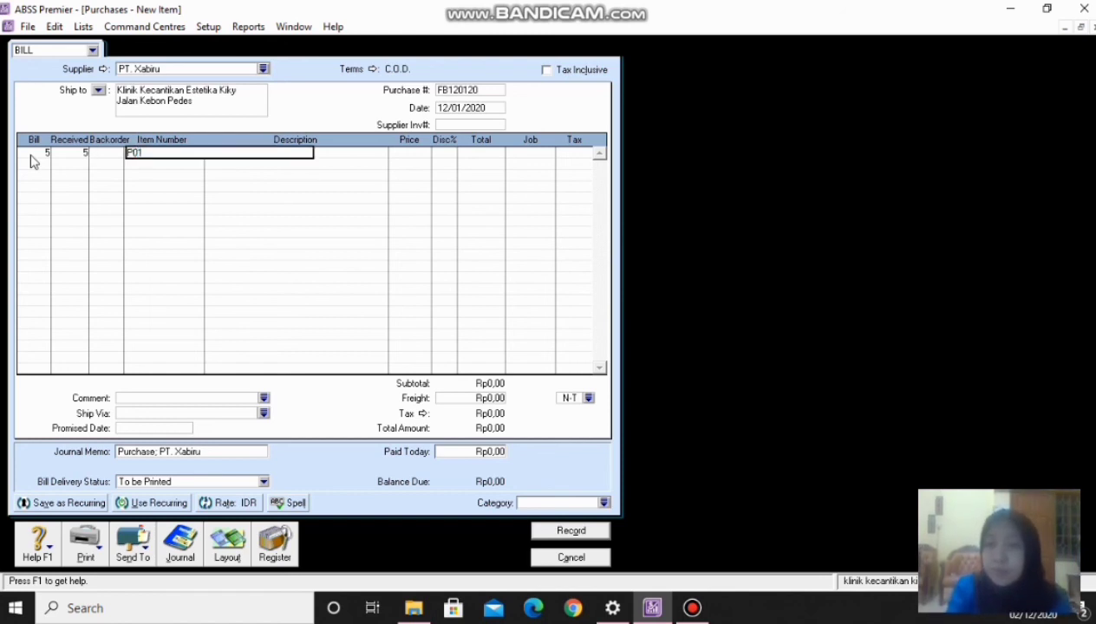
pyautogui.press('Tab')
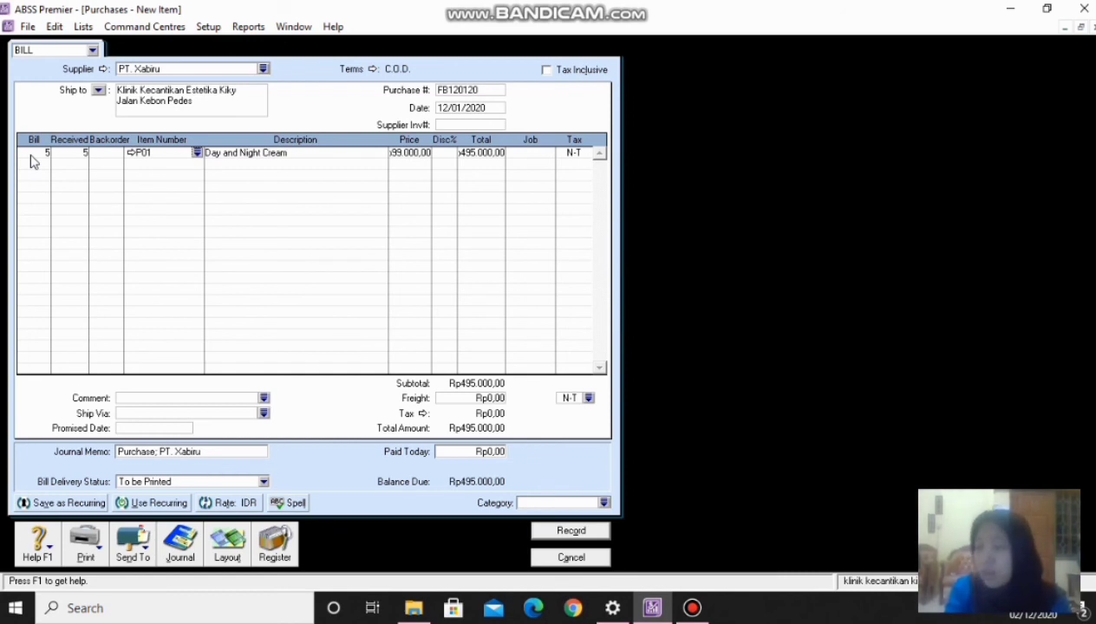
pyautogui.click(41, 162)
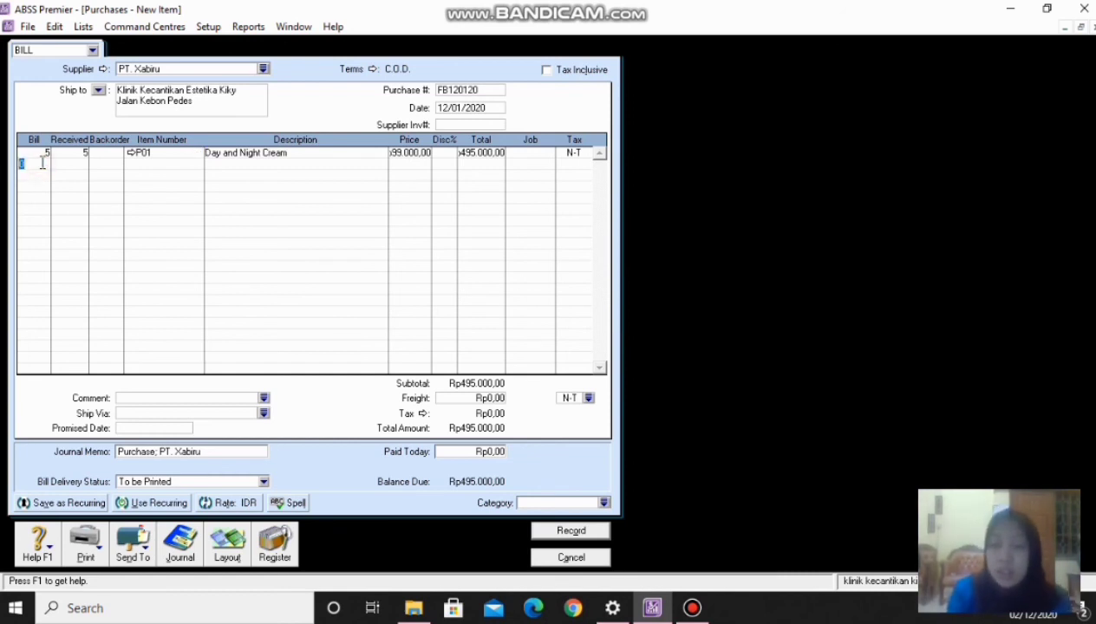
pyautogui.click(45, 153)
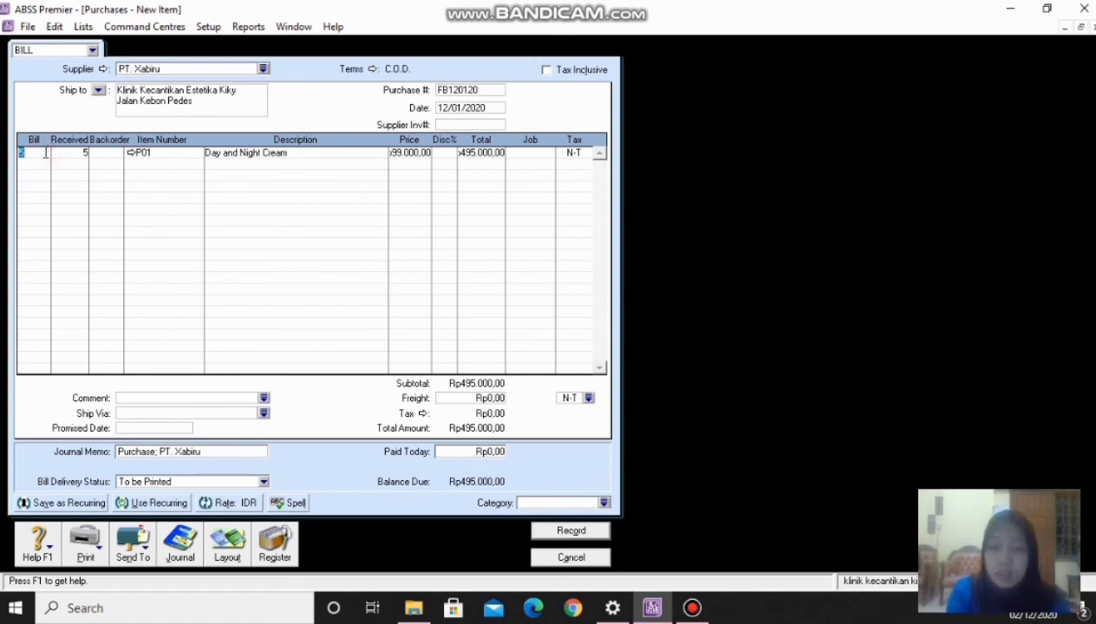
# - Change the first line's Day and Night Cream quantity from 5 to -5
pyautogui.press('BackSpace')
pyautogui.write('-')
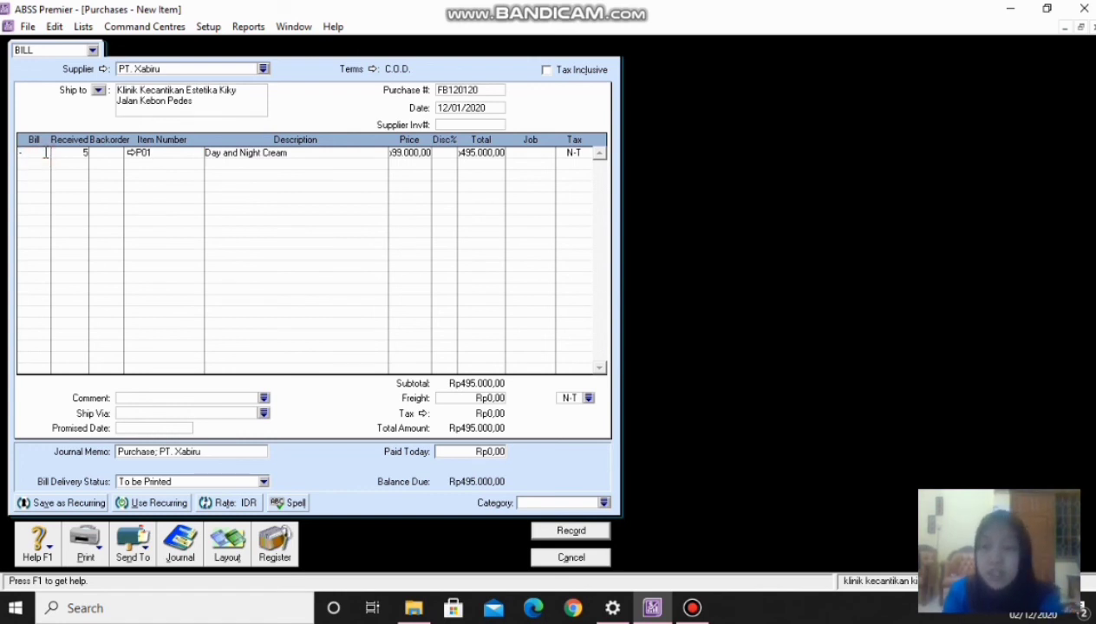
pyautogui.write('5')
pyautogui.press('Tab')
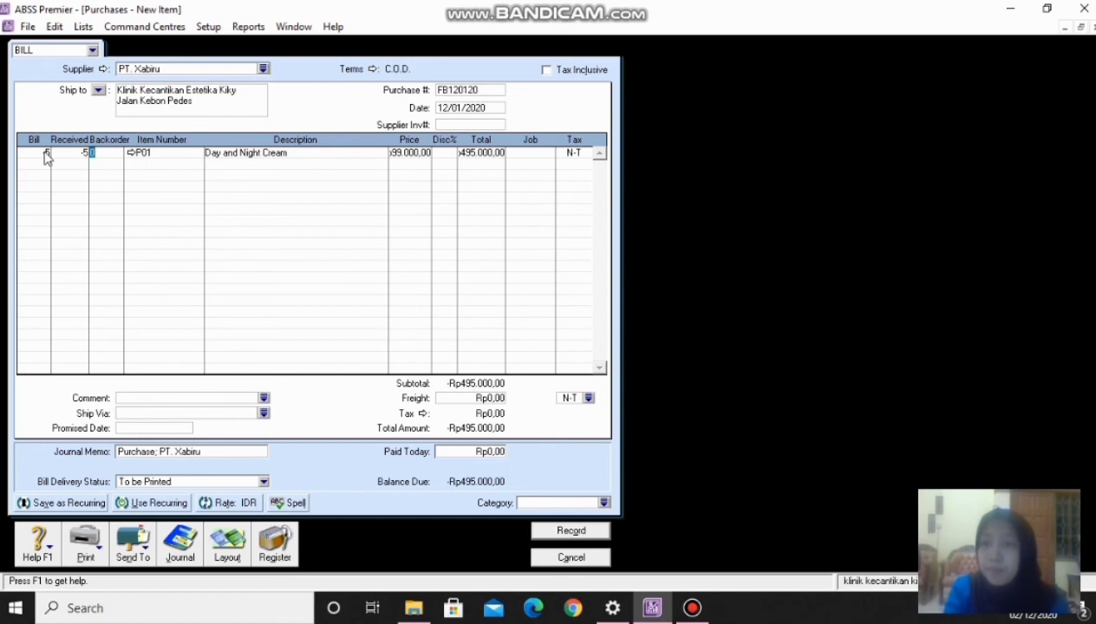
pyautogui.press('Tab')
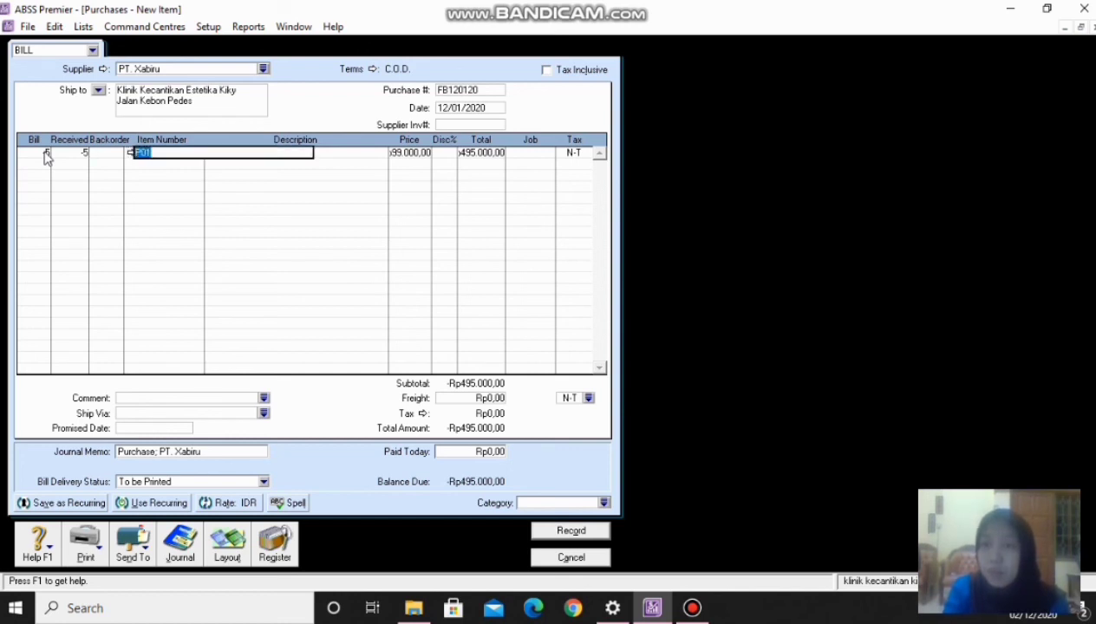
pyautogui.press('Tab')
pyautogui.press('Tab')
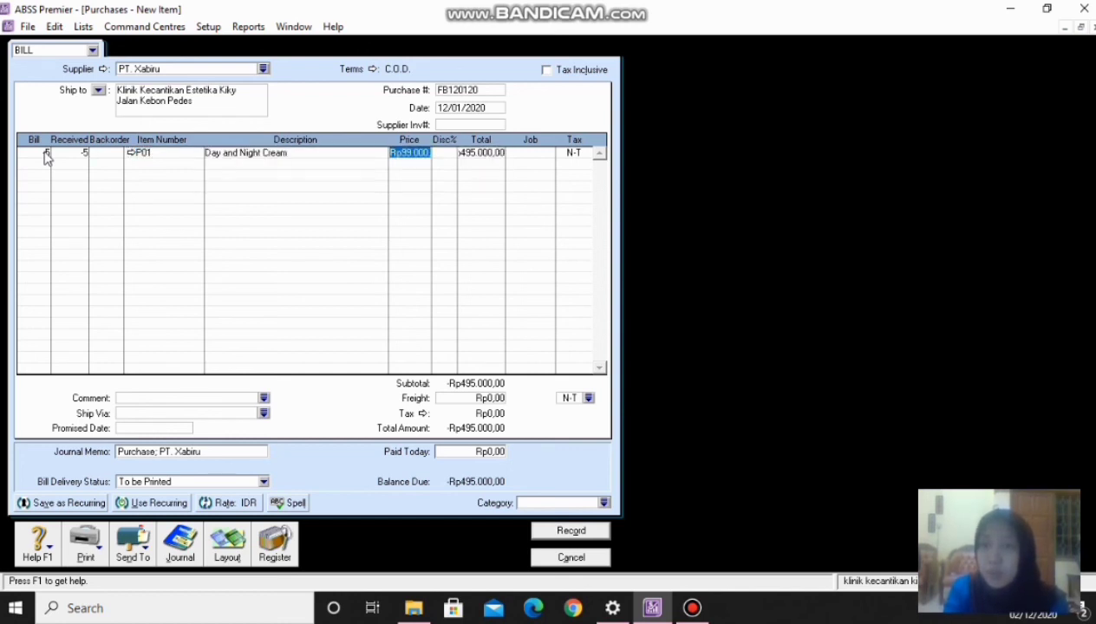
# - Add a second line returning -5 of item P02 Milk Cleansing & Tonic
pyautogui.click(45, 165)
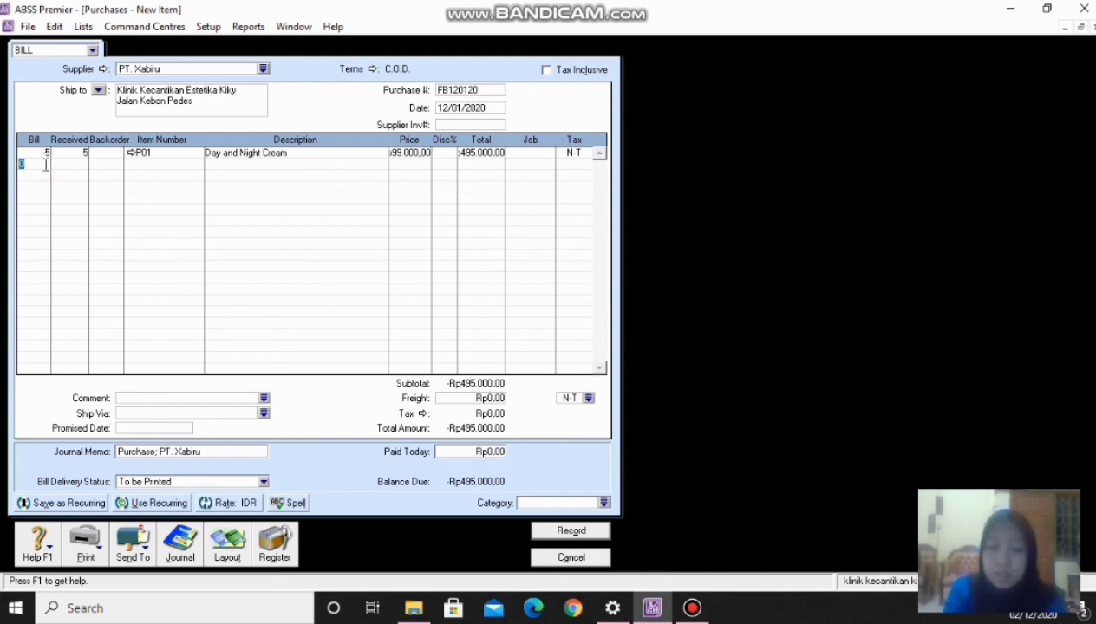
pyautogui.write('-5')
pyautogui.press('Tab')
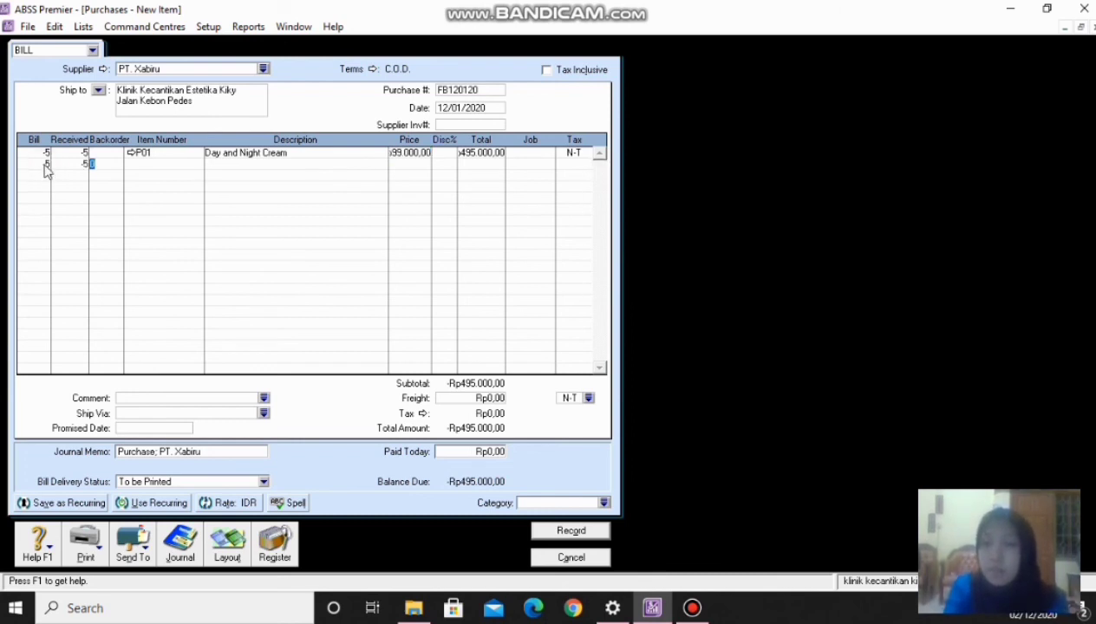
pyautogui.press('Tab')
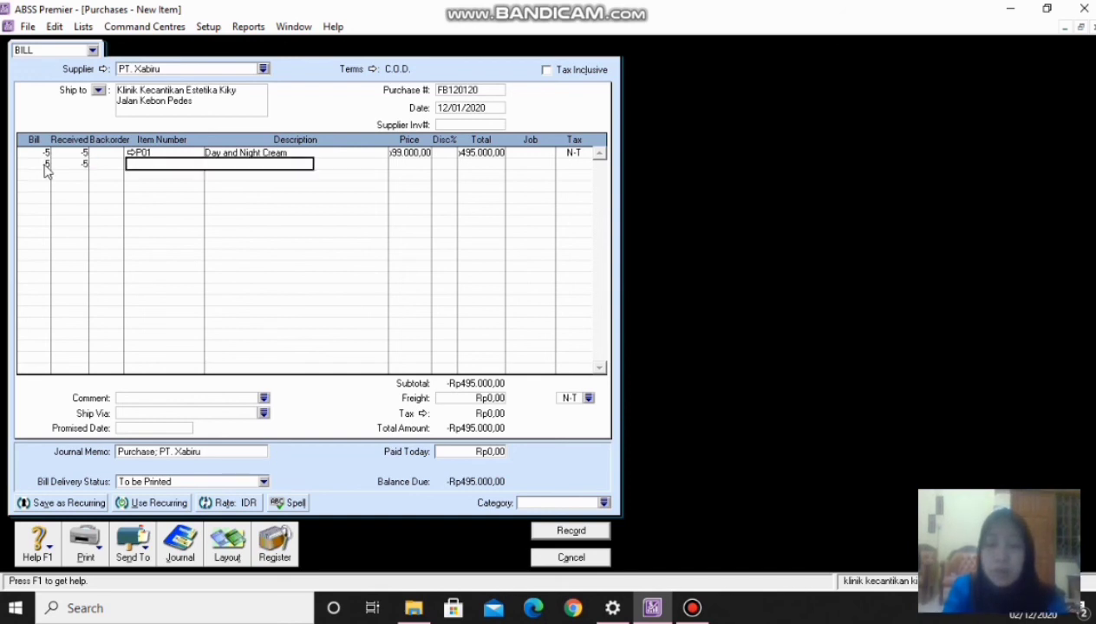
pyautogui.write('P02')
pyautogui.press('Tab')
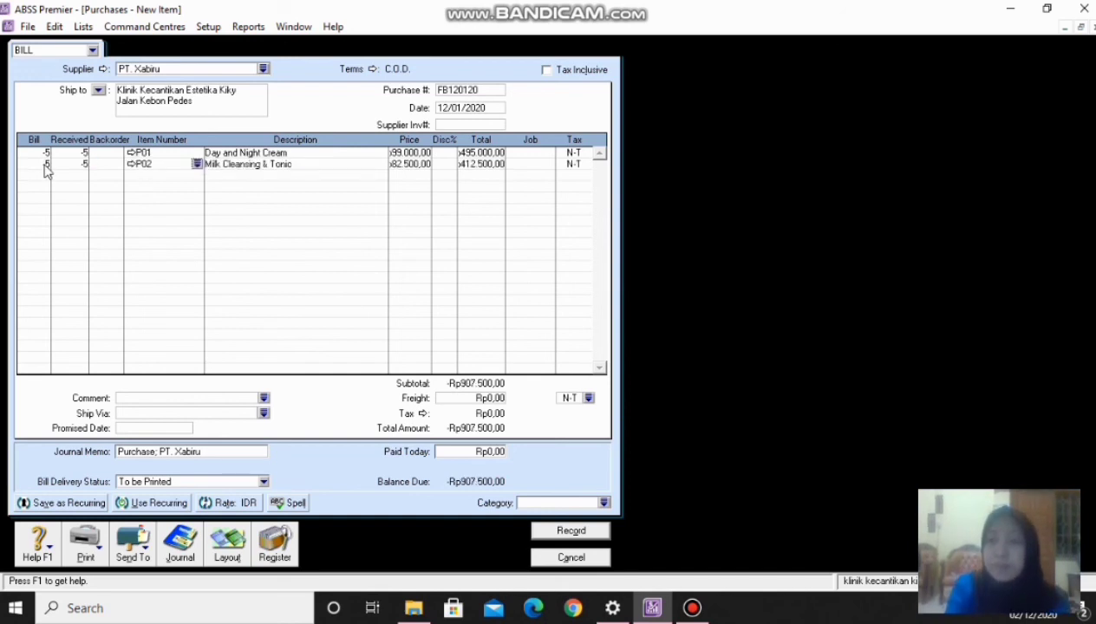
pyautogui.press('Tab')
pyautogui.press('Tab')
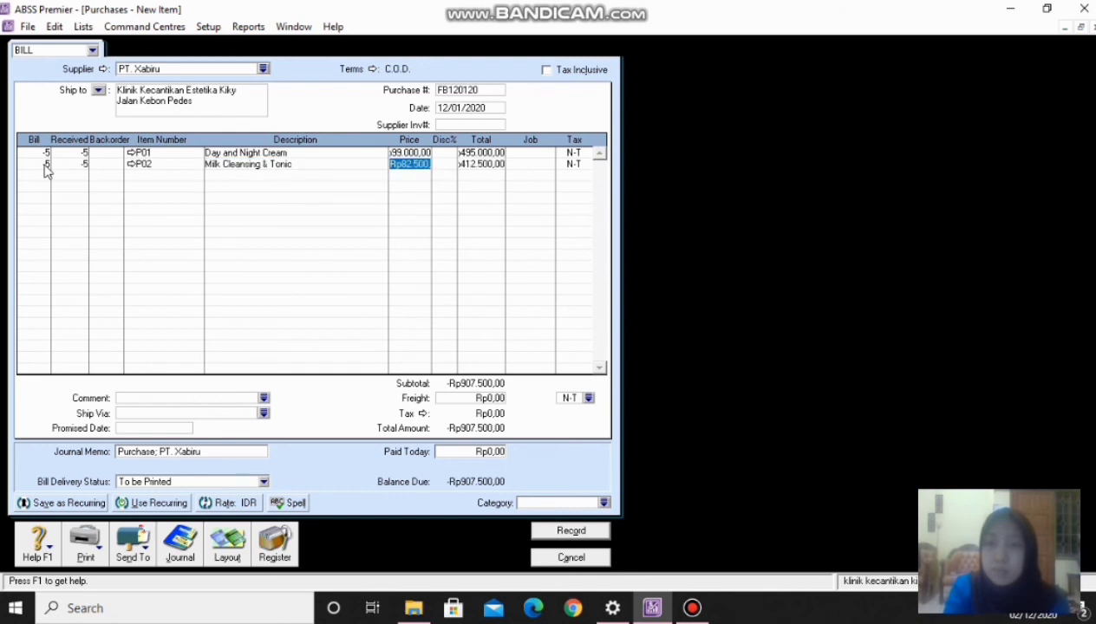
pyautogui.press('Tab')
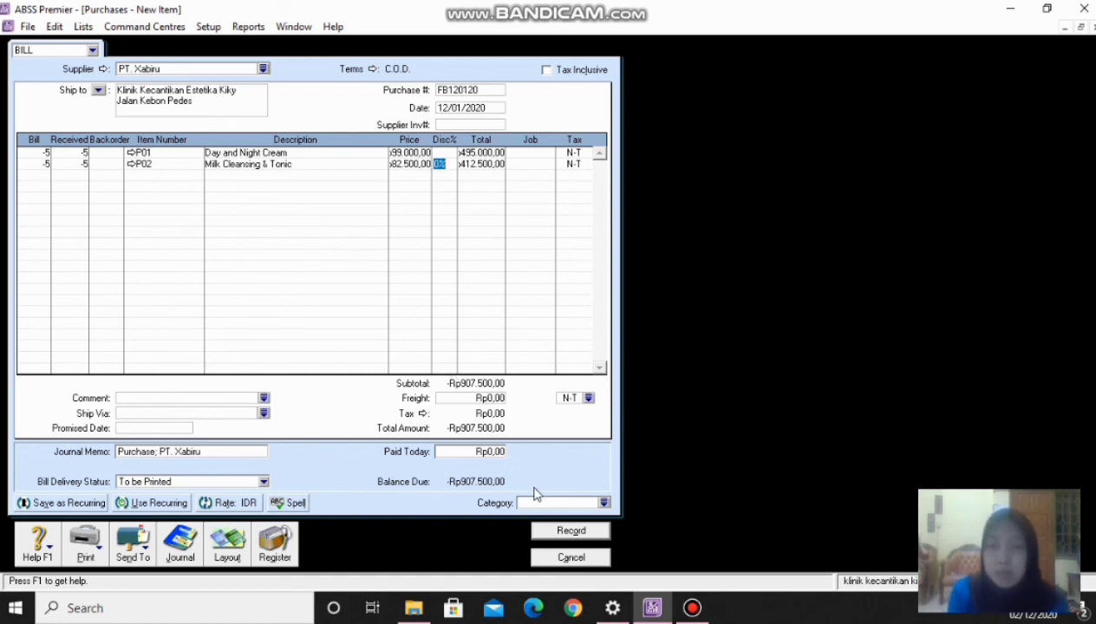
# - Assign the Local category to return bill FB120120 and record it
pyautogui.click(604, 503)
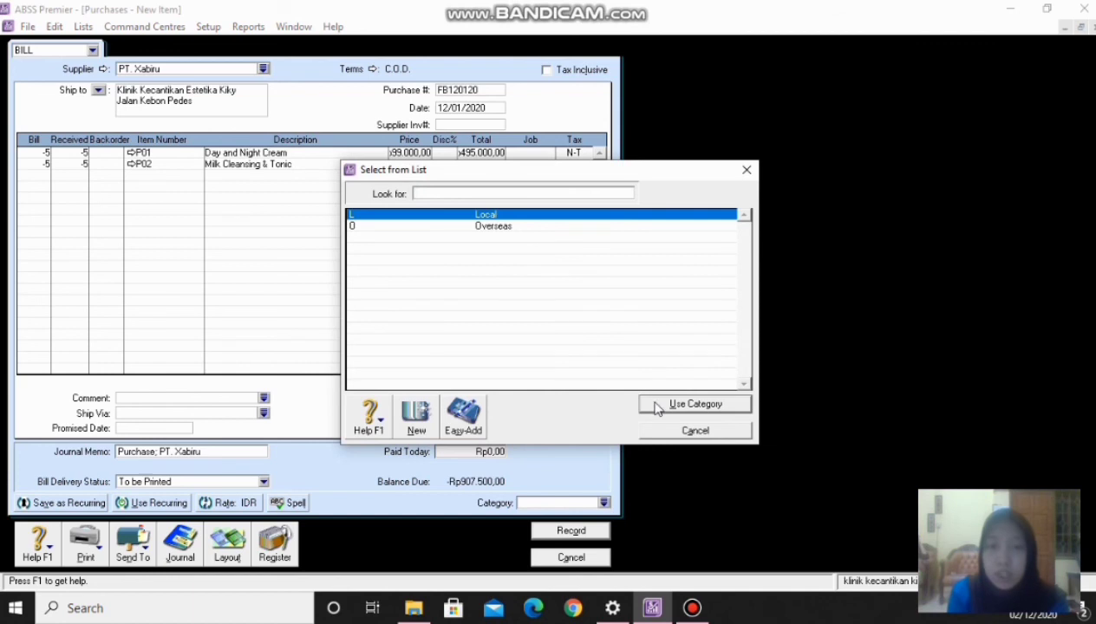
pyautogui.click(651, 404)
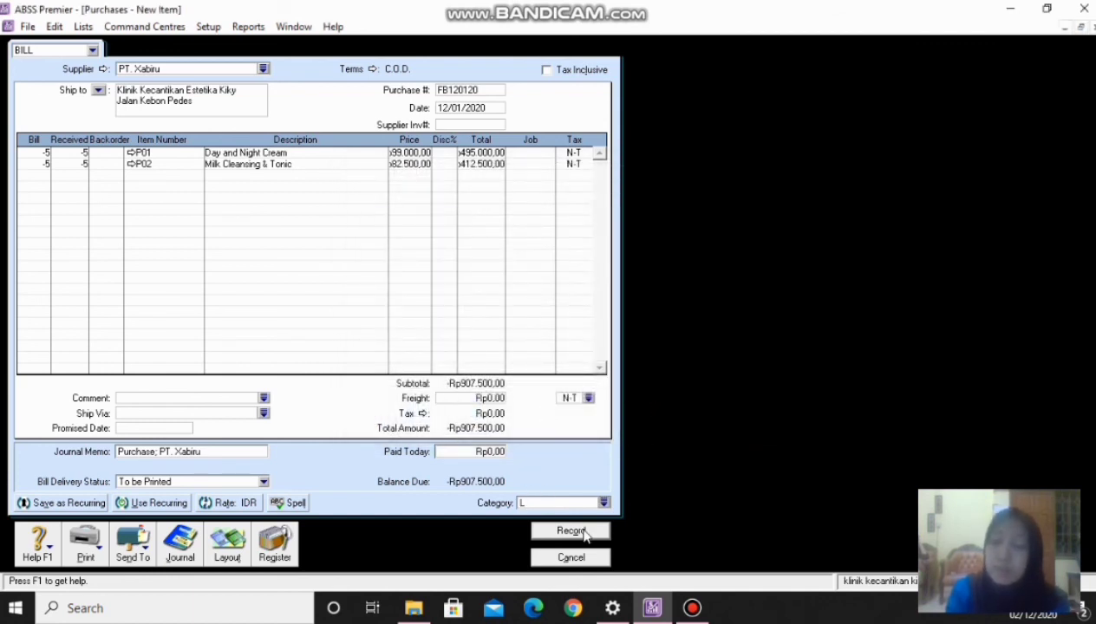
pyautogui.click(583, 535)
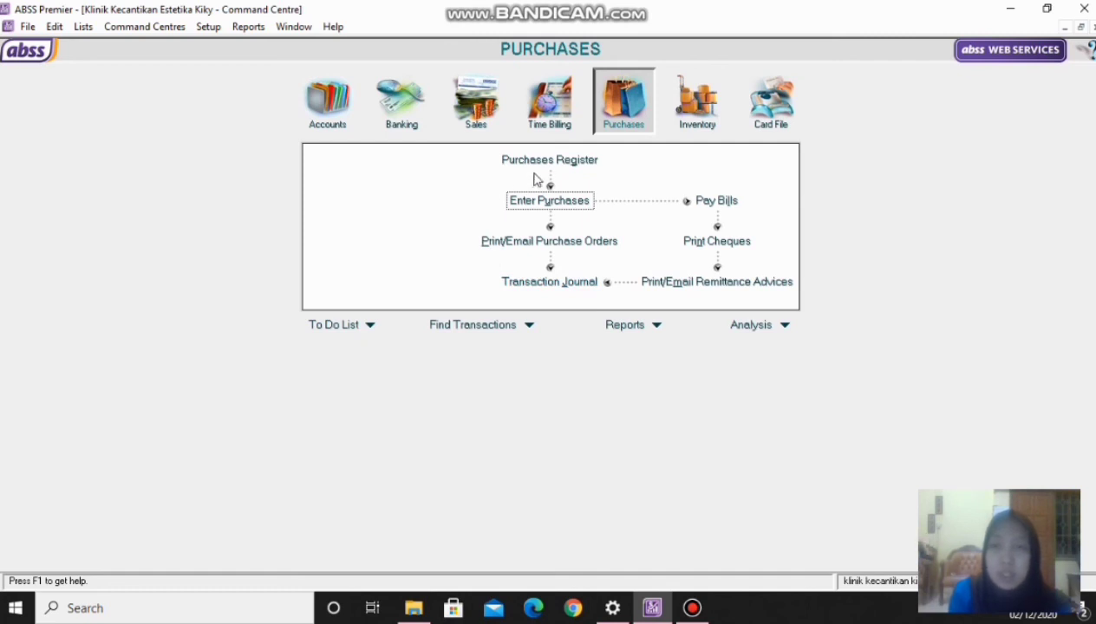
pyautogui.click(565, 162)
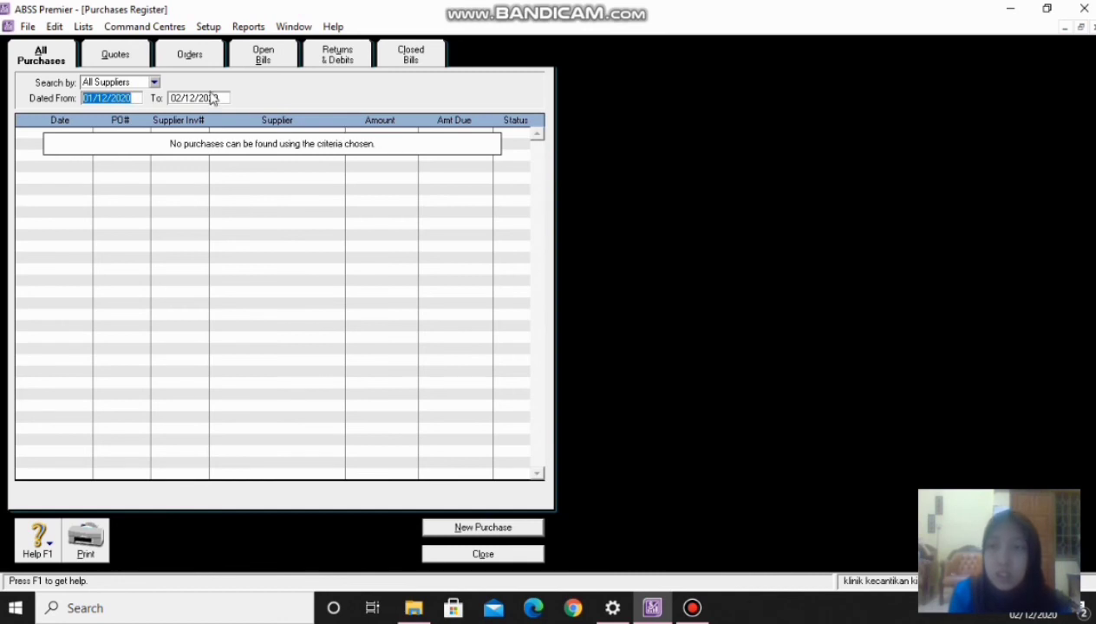
pyautogui.click(332, 59)
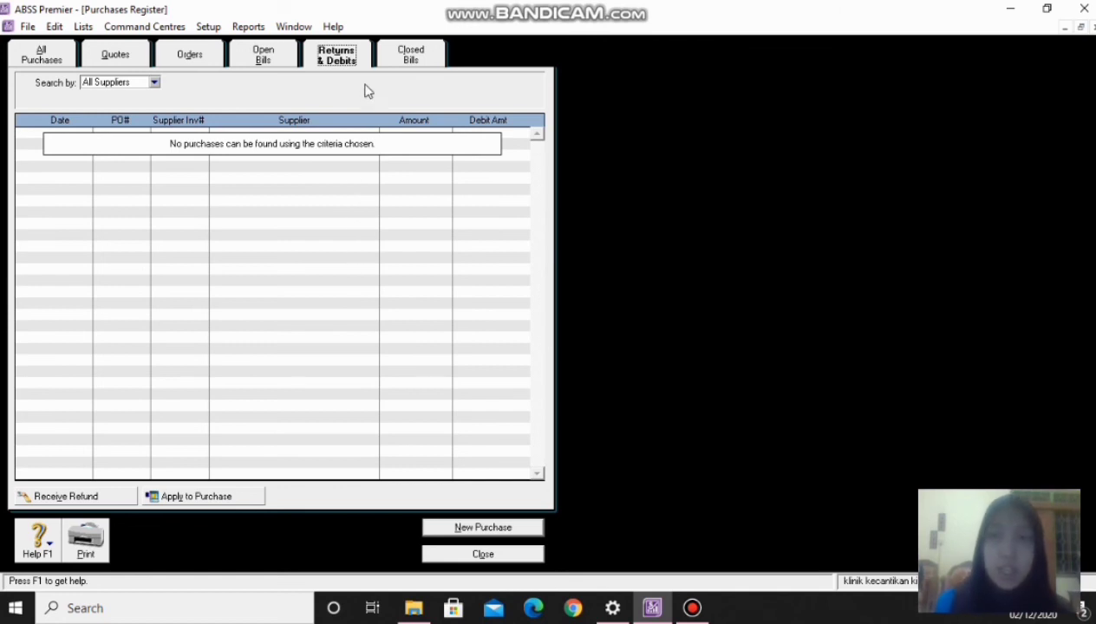
pyautogui.click(399, 63)
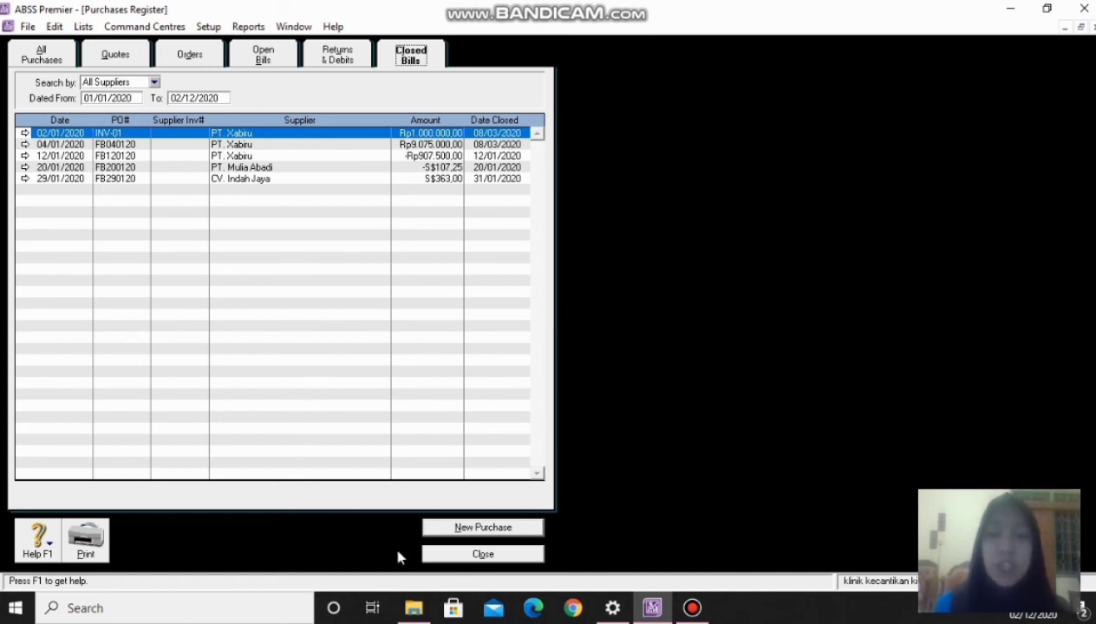
pyautogui.click(482, 556)
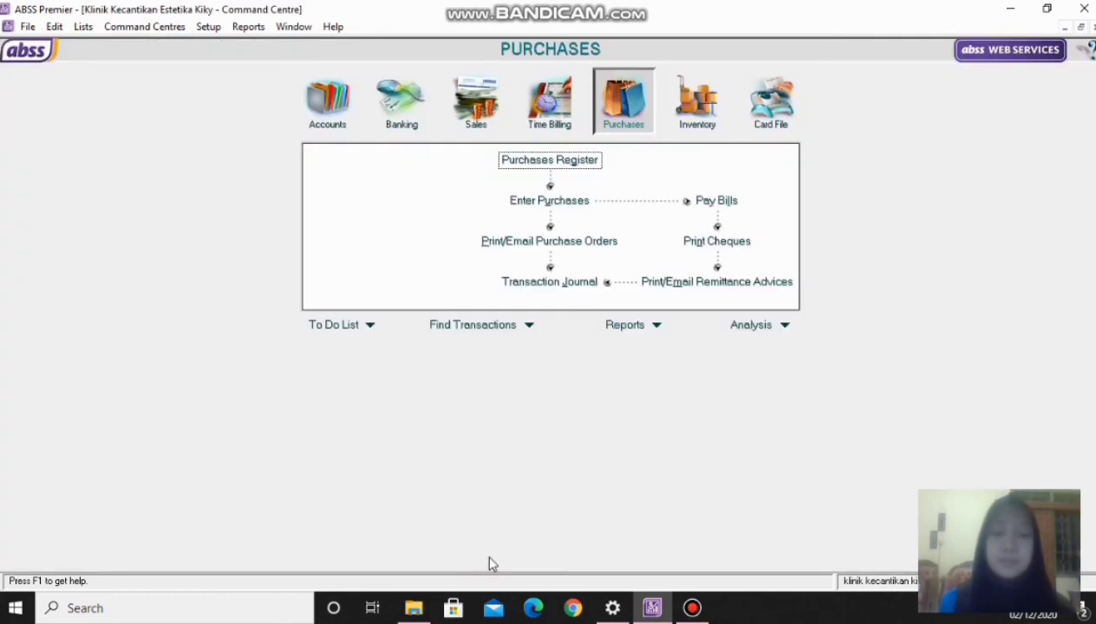